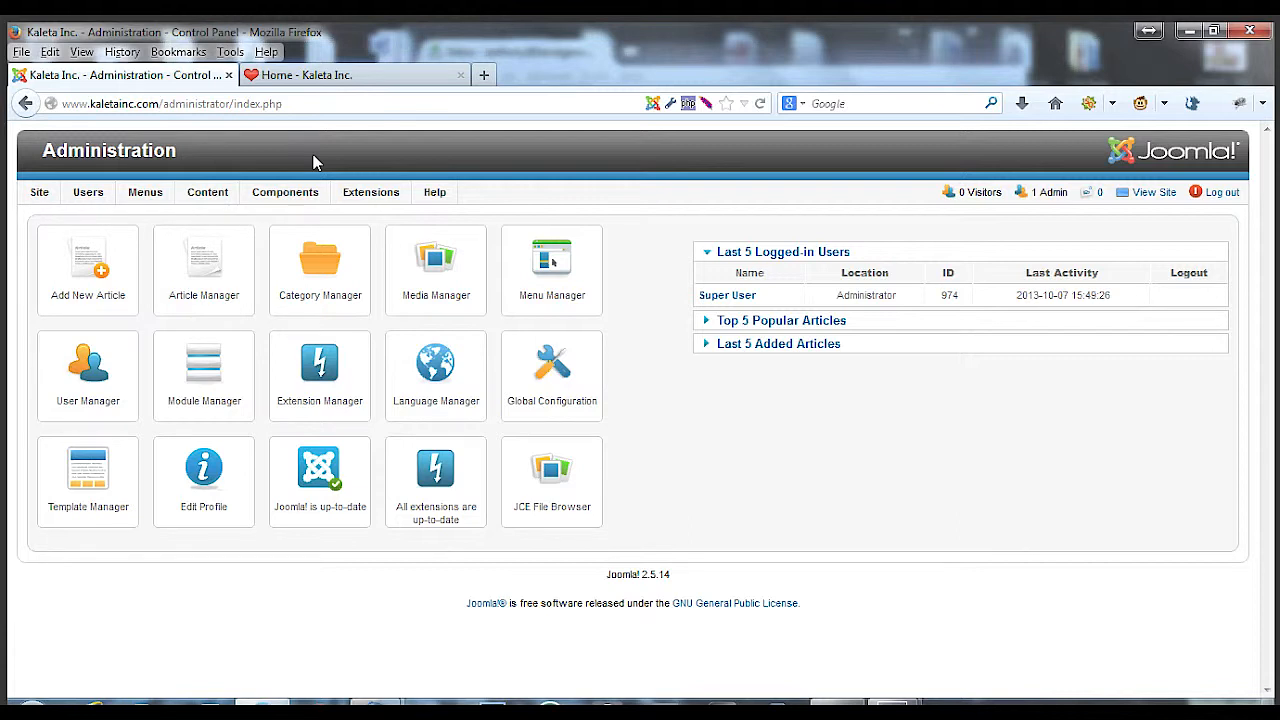
Create a new article category titled News and save and close it
mouse_move(205, 193)
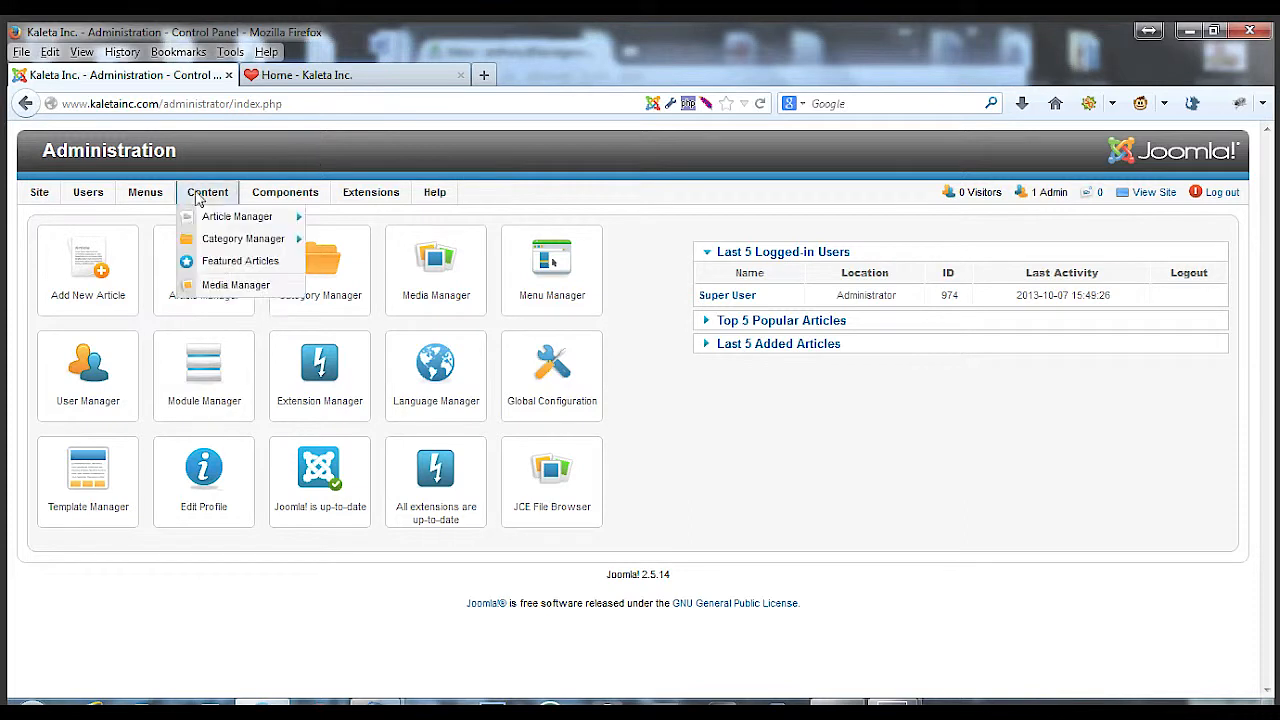
mouse_move(238, 243)
left_click(351, 243)
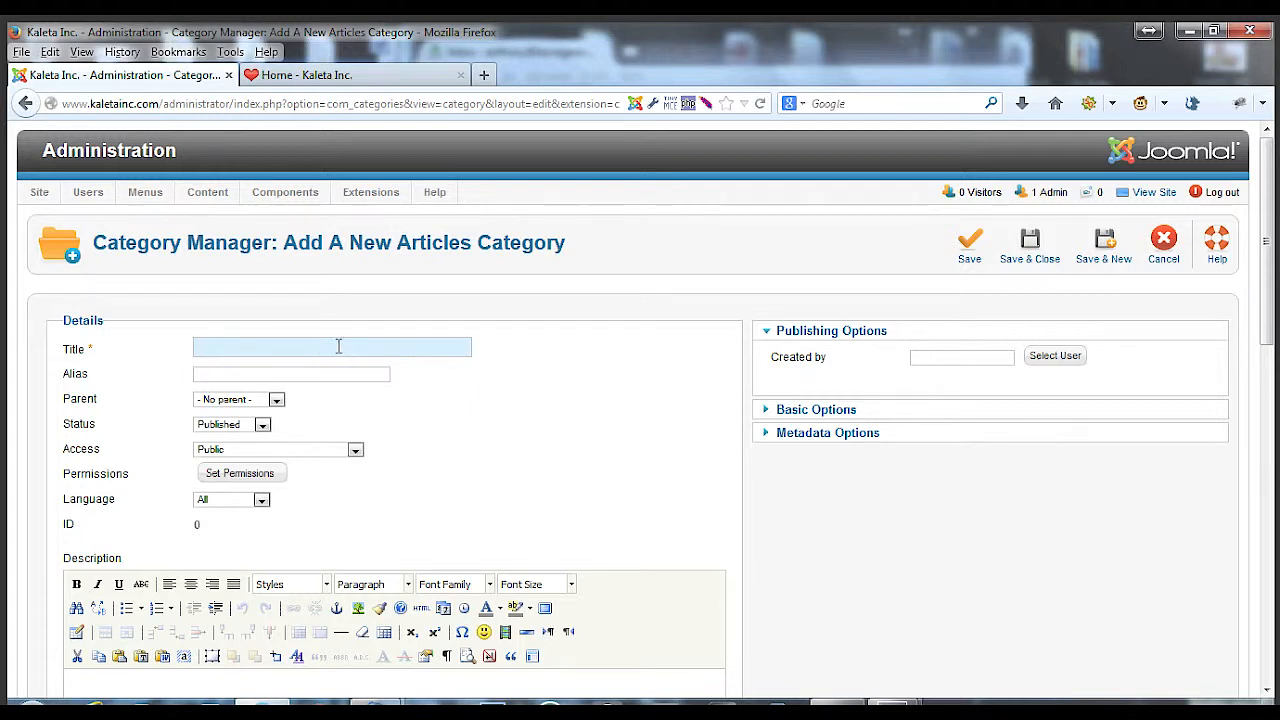
type("News")
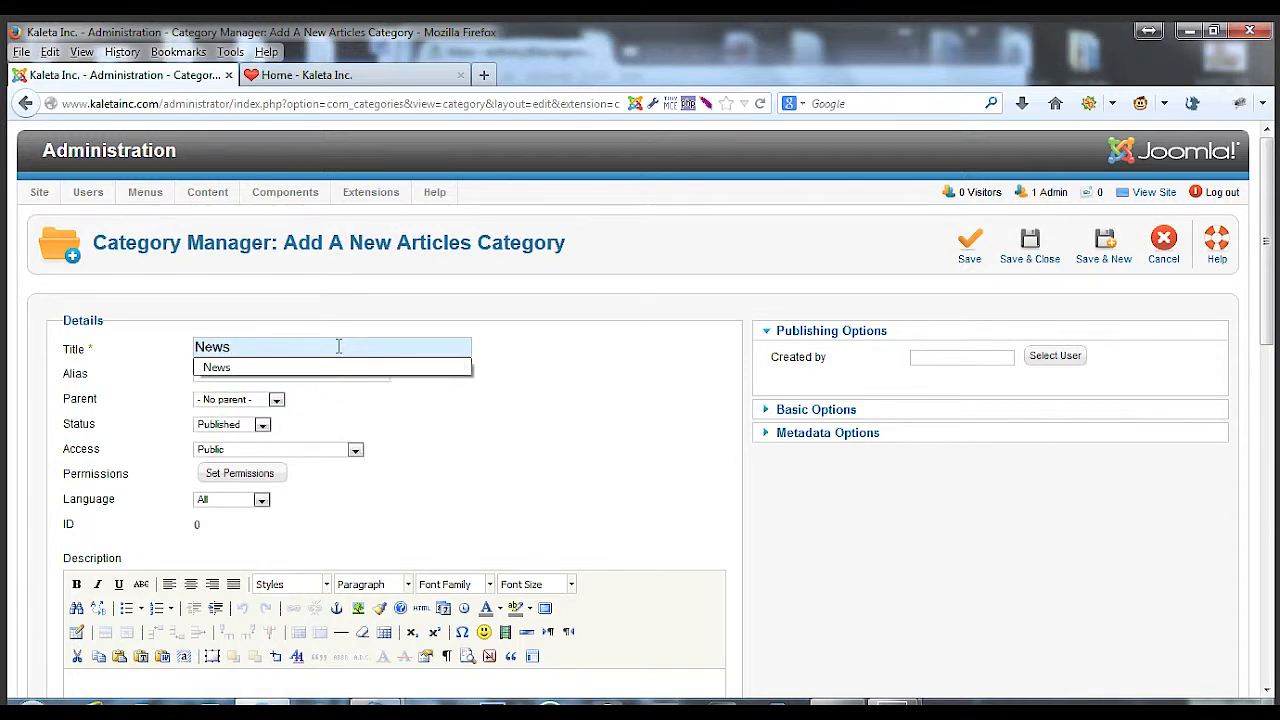
left_click(585, 357)
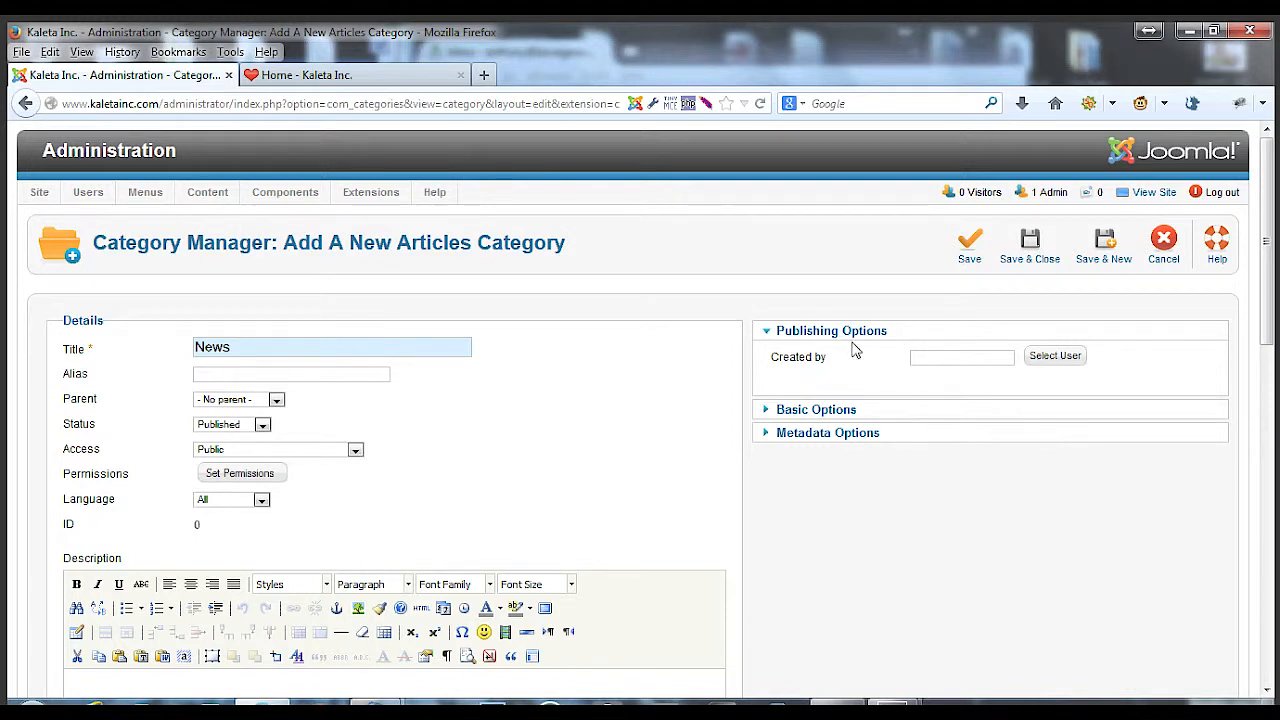
left_click(1032, 250)
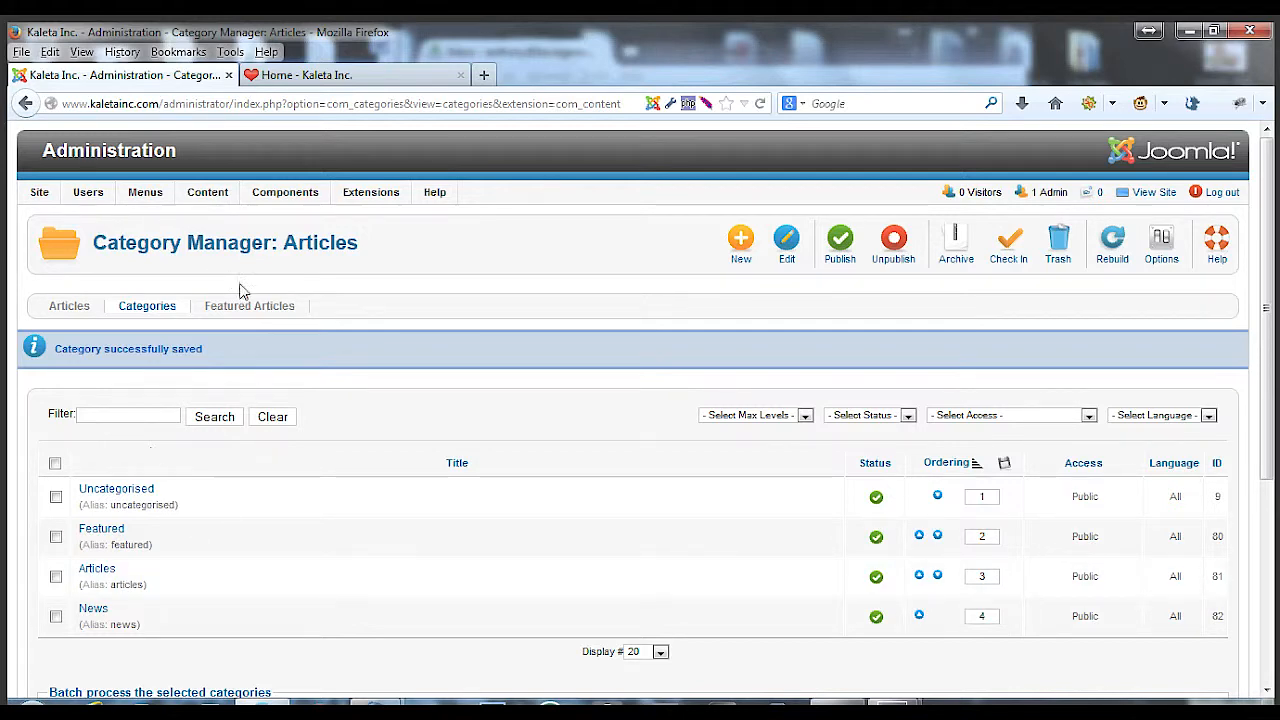
Open the Main Menu's menu items list and look over its entries
mouse_move(147, 198)
mouse_move(160, 242)
left_click(158, 245)
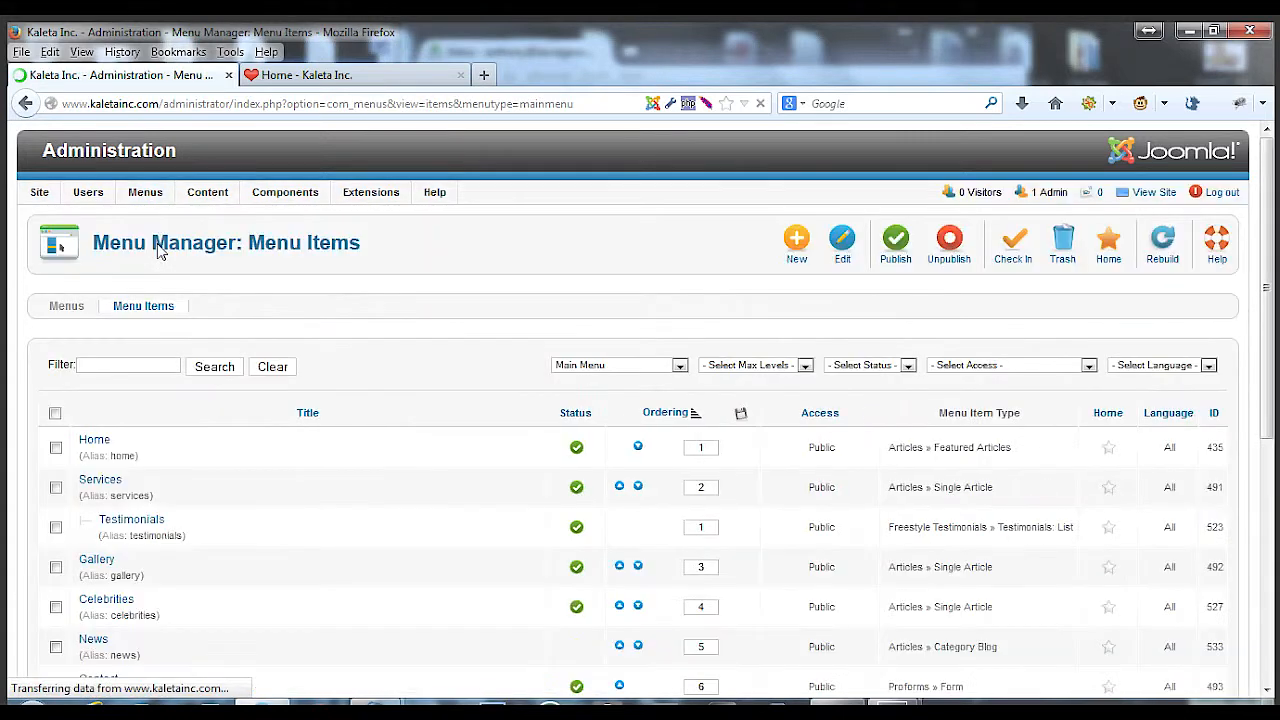
scroll(178, 494, "down", 4)
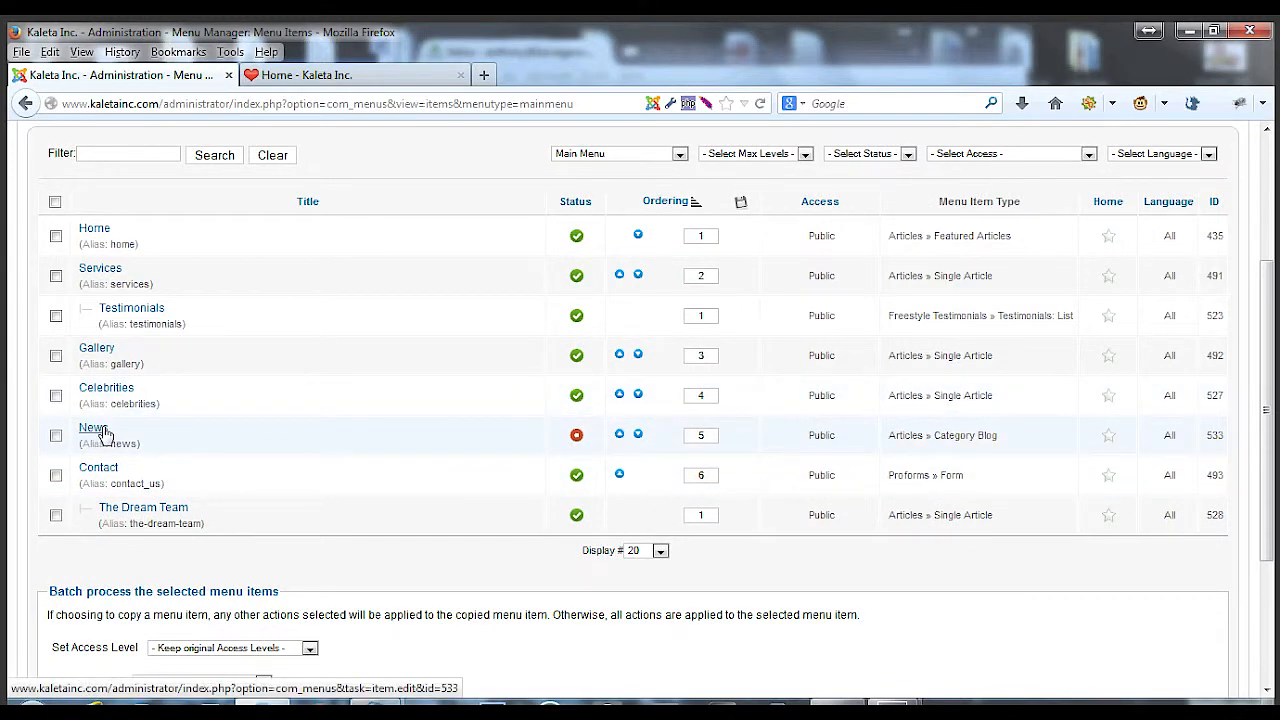
scroll(491, 429, "up", 4)
left_click(803, 257)
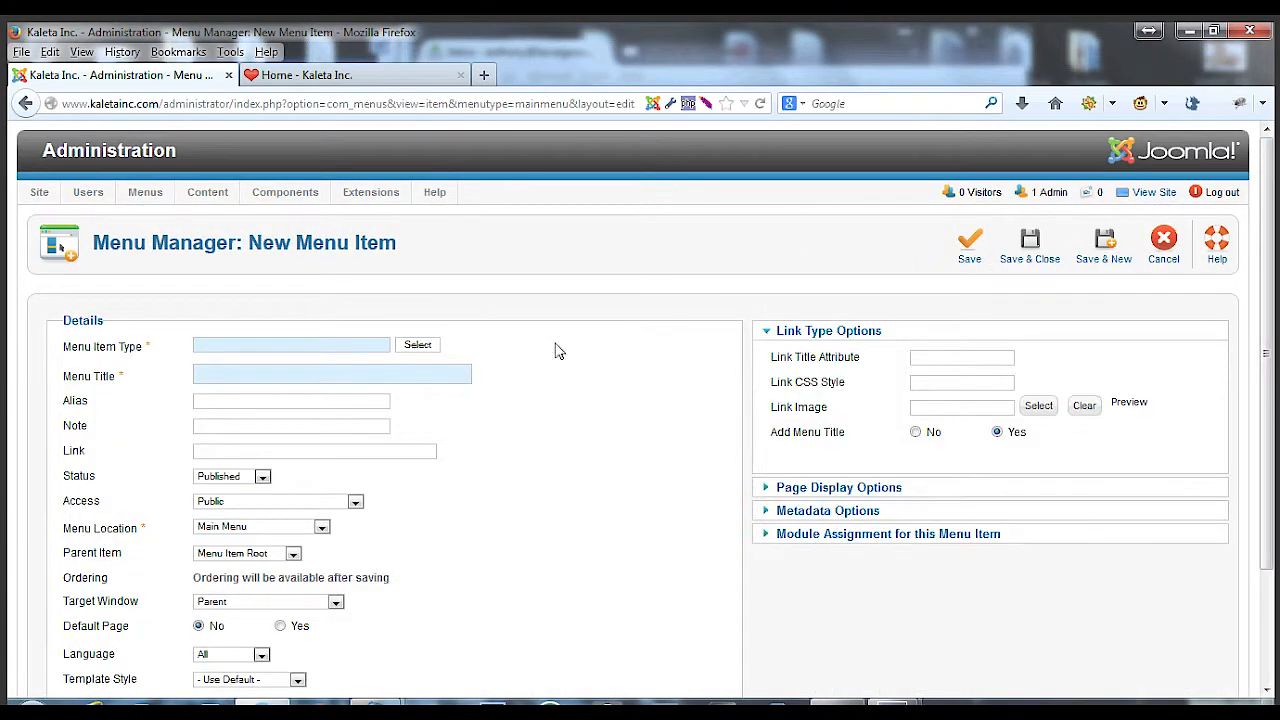
left_click(422, 345)
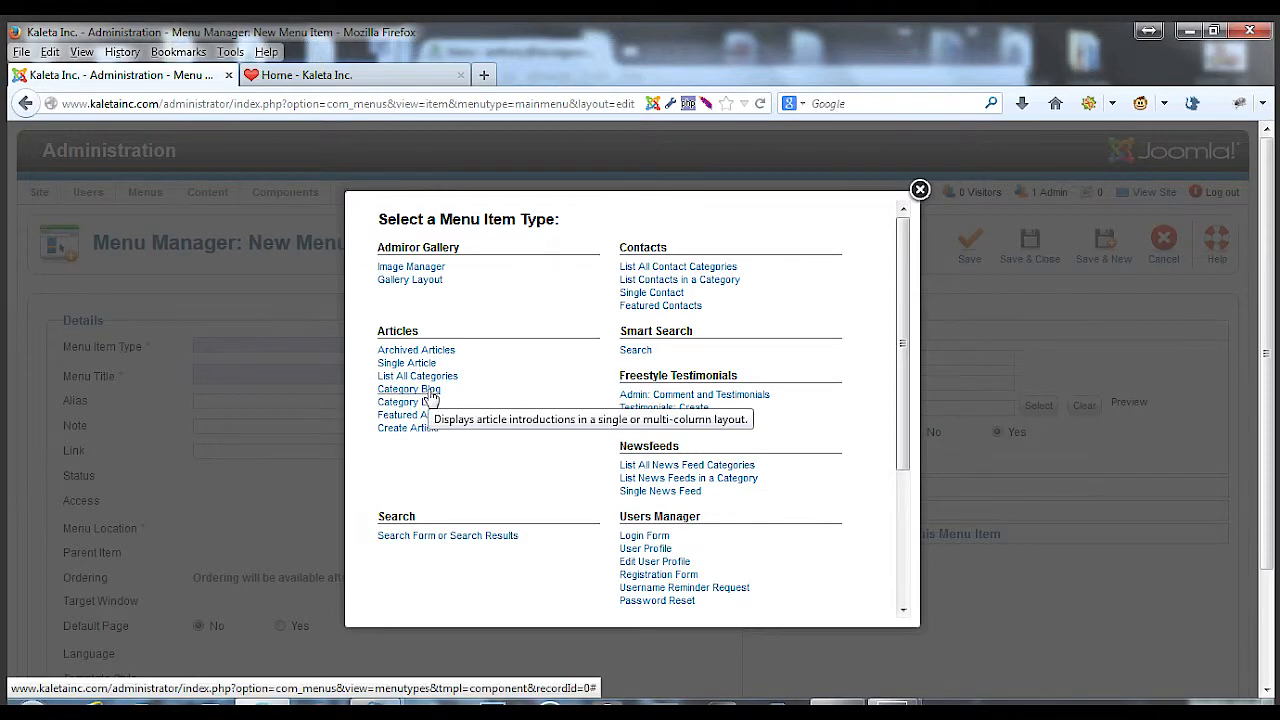
left_click(919, 190)
left_click(1163, 242)
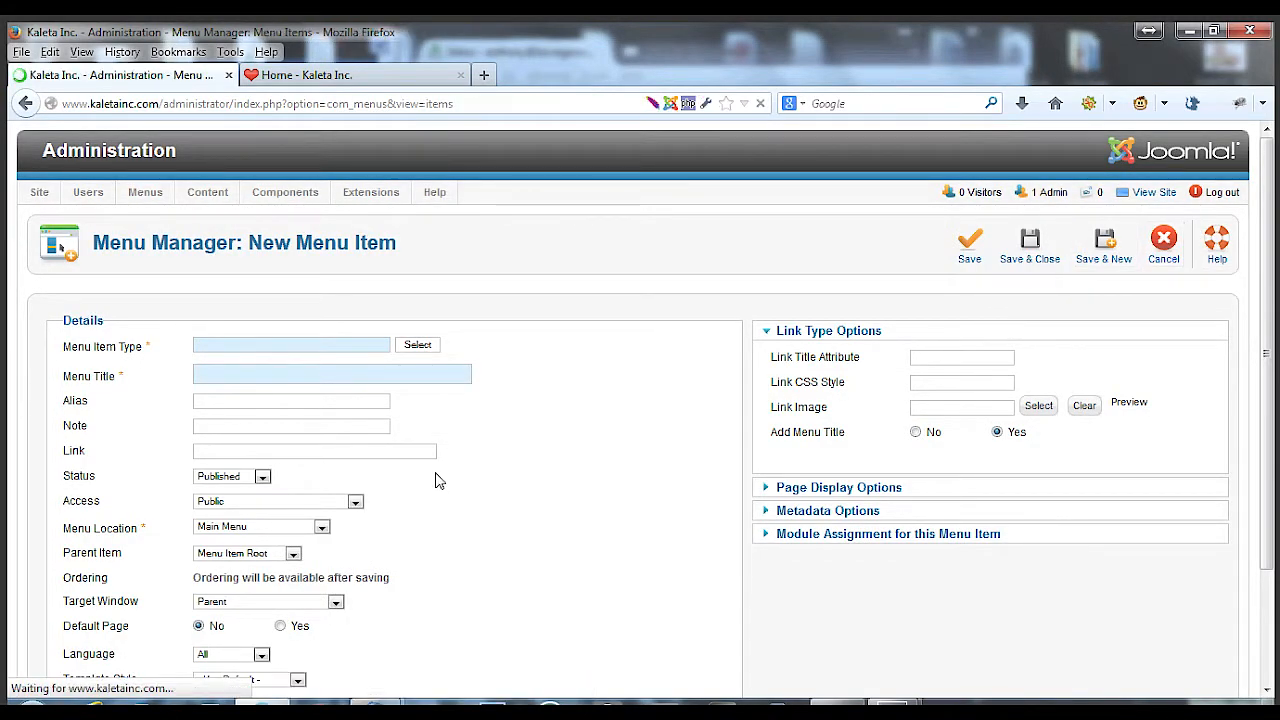
Switch to the website tab to view the home page and return to the administration
left_click(350, 75)
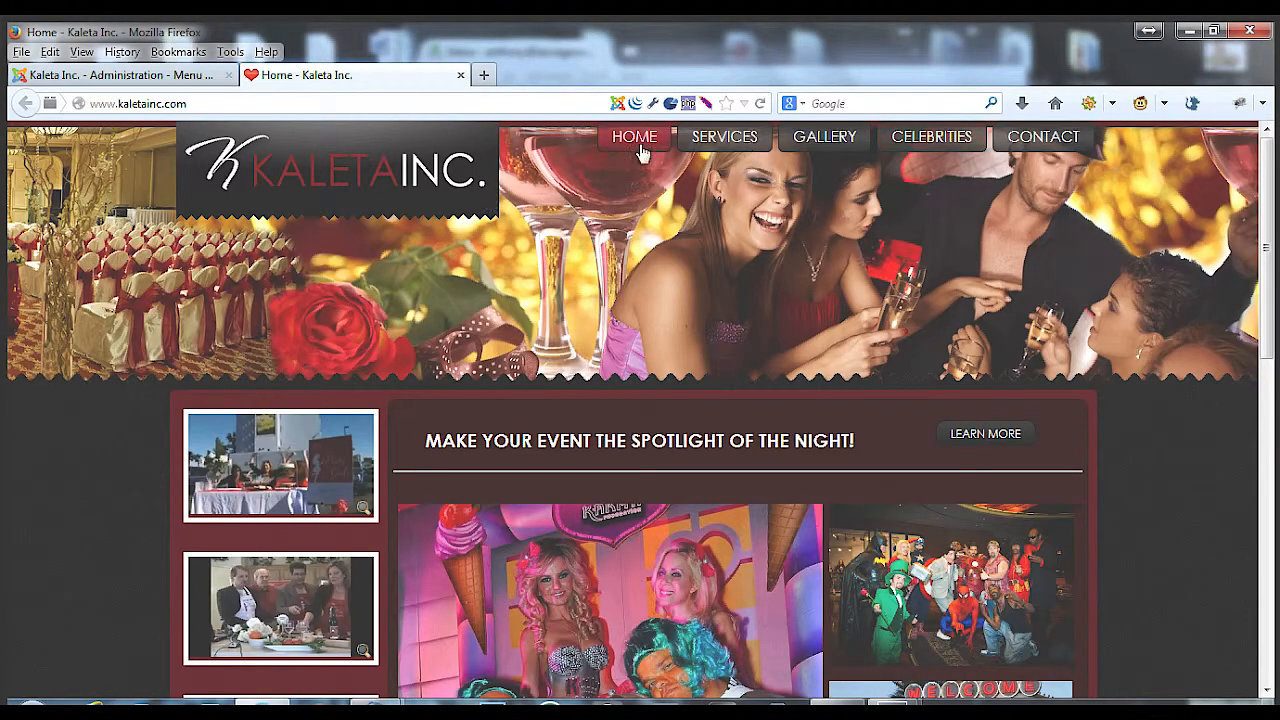
left_click(200, 75)
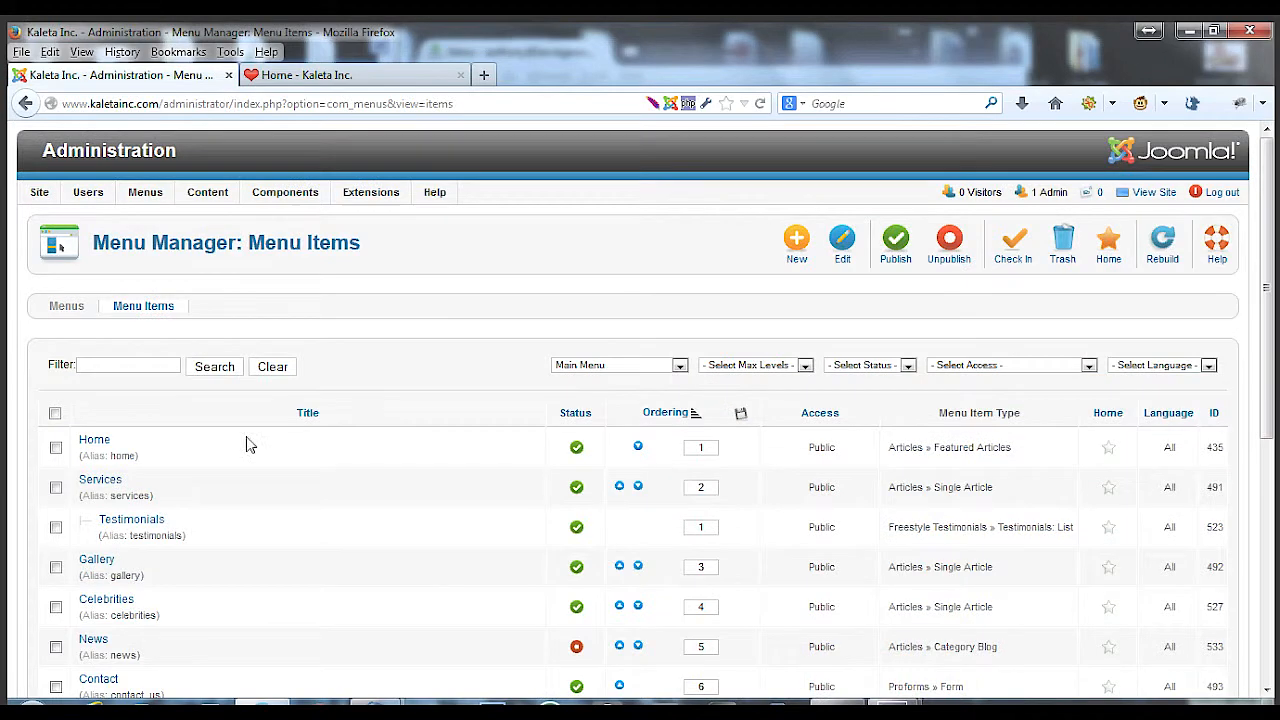
Edit the News menu item, set its category to News, and save and close it
scroll(172, 537, "down", 2)
scroll(172, 537, "down", 2)
left_click(100, 436)
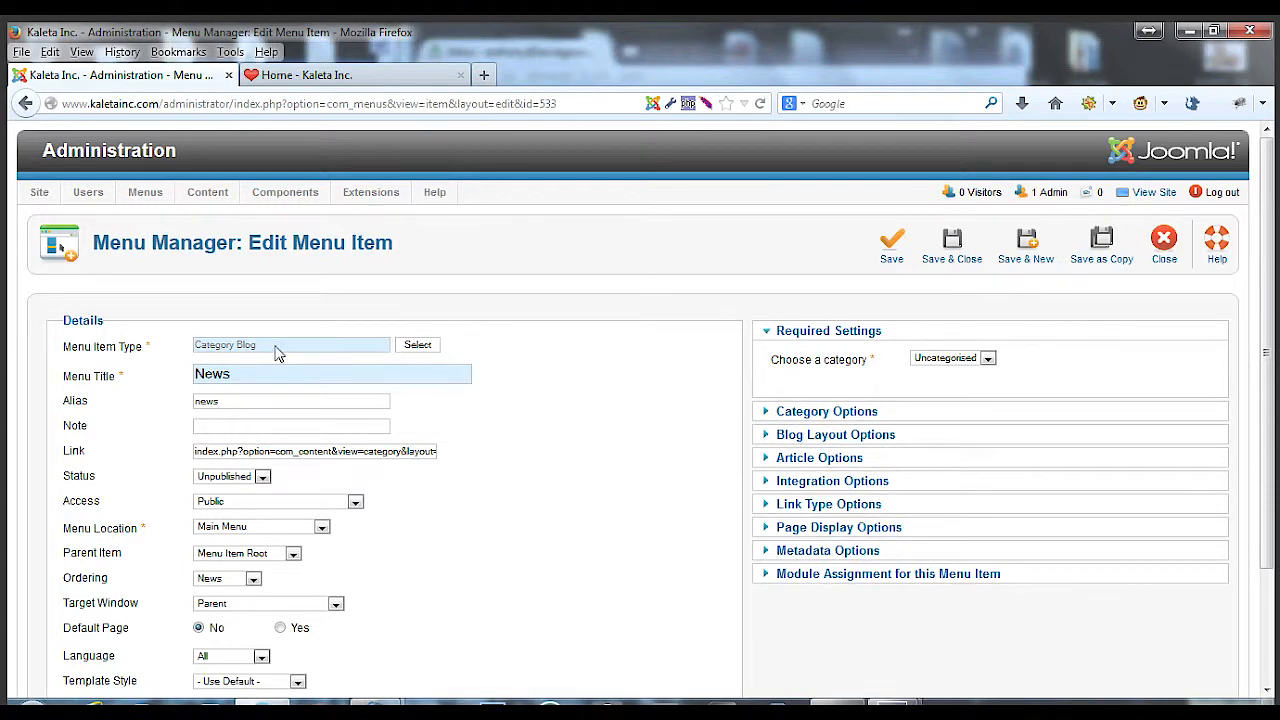
mouse_move(239, 407)
left_click(972, 362)
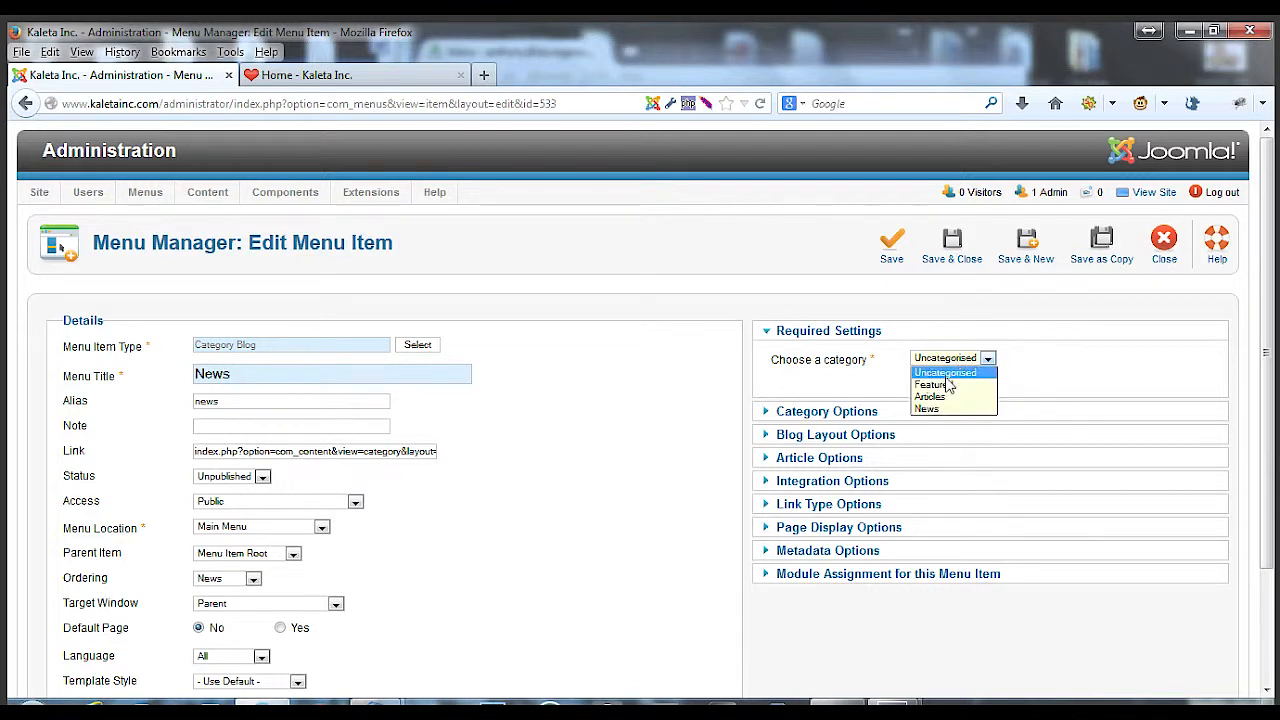
left_click(940, 410)
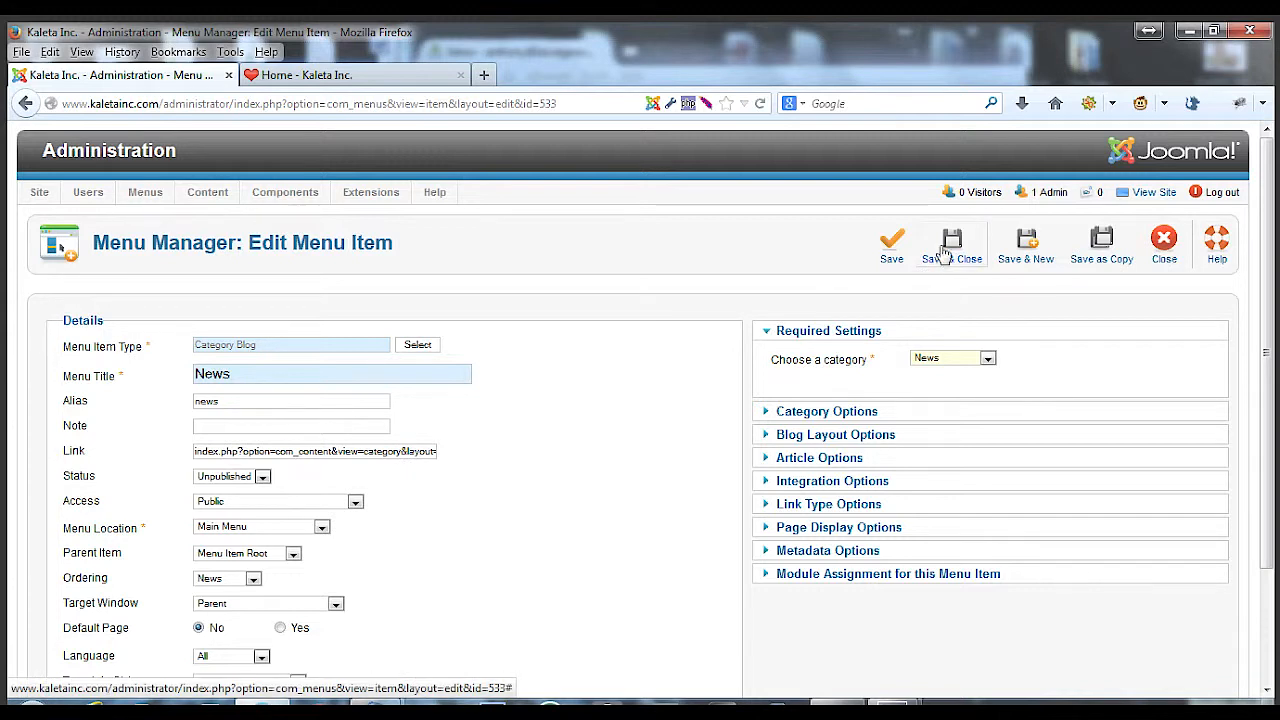
left_click(948, 256)
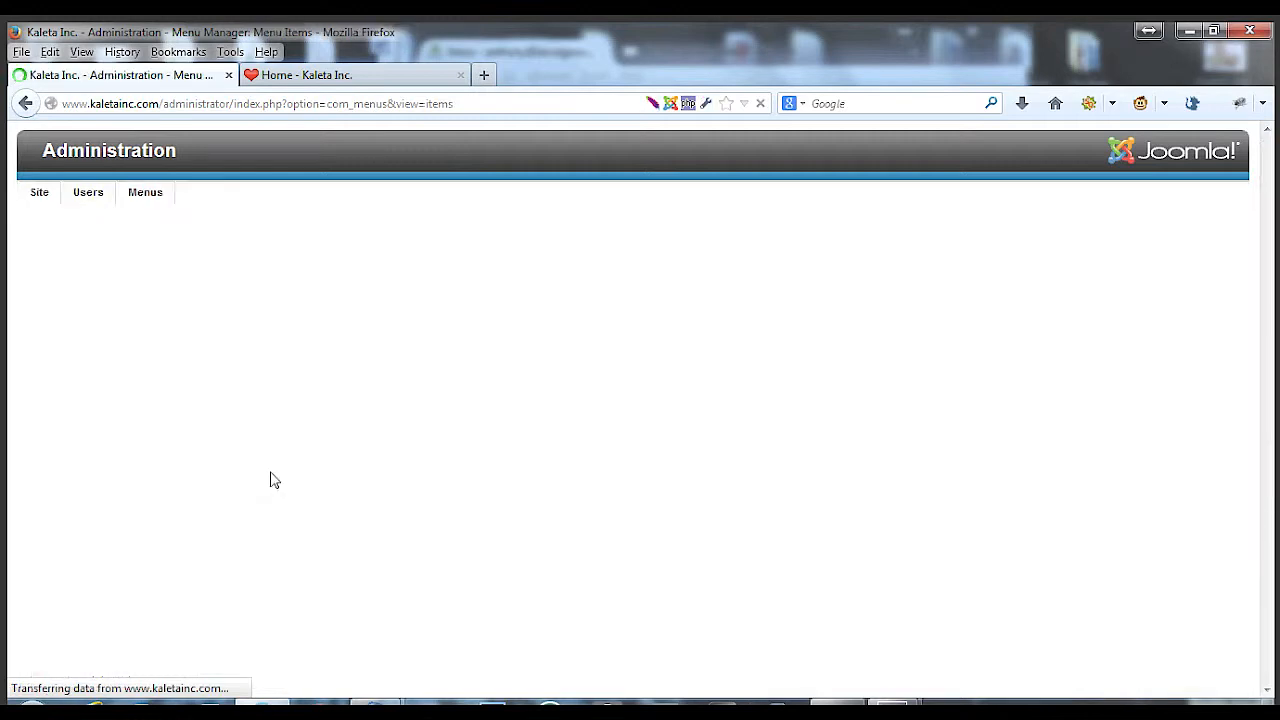
Publish the News menu item from the menu items list
scroll(446, 503, "down", 1)
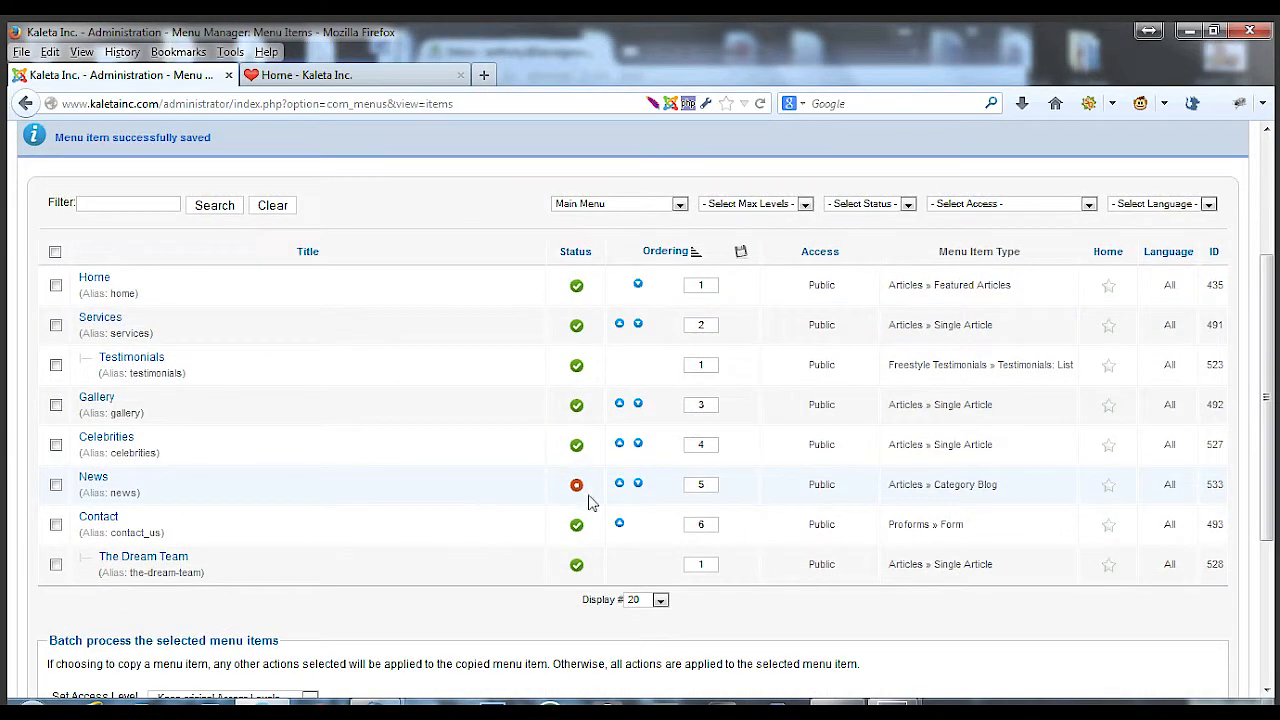
left_click(577, 488)
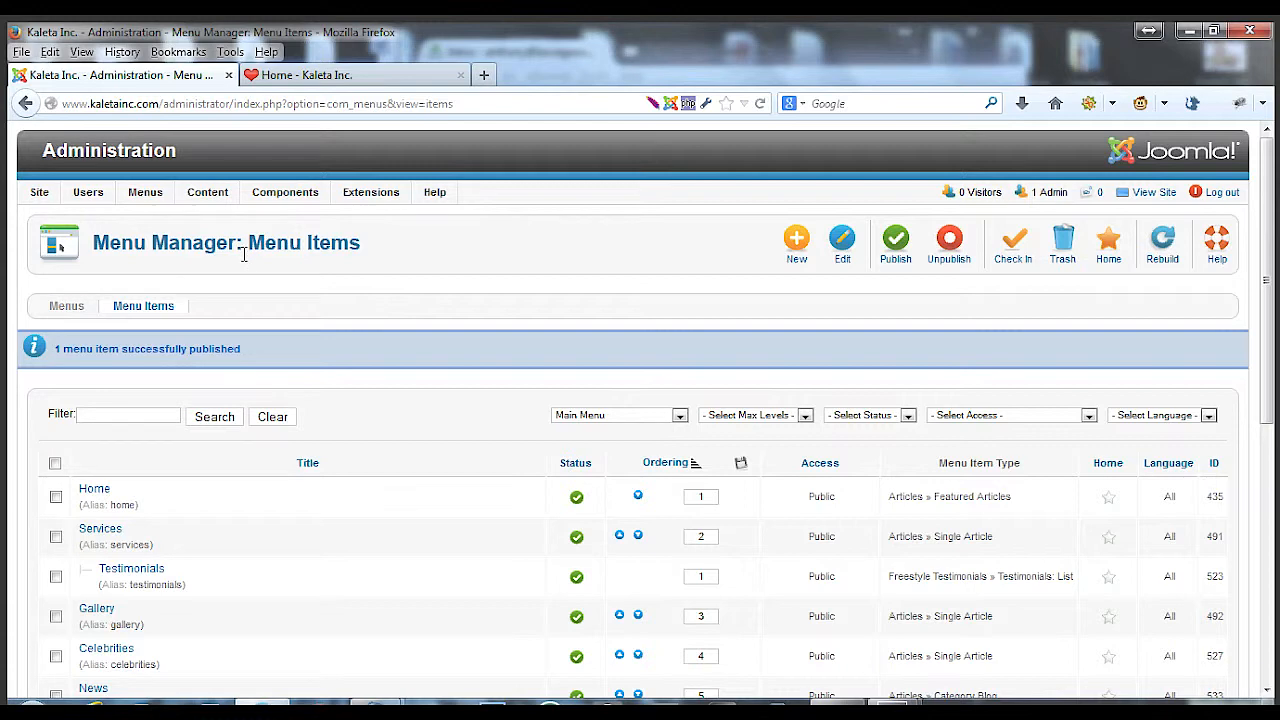
Reload the website tab and open its News page to check it
left_click(335, 76)
left_click(759, 104)
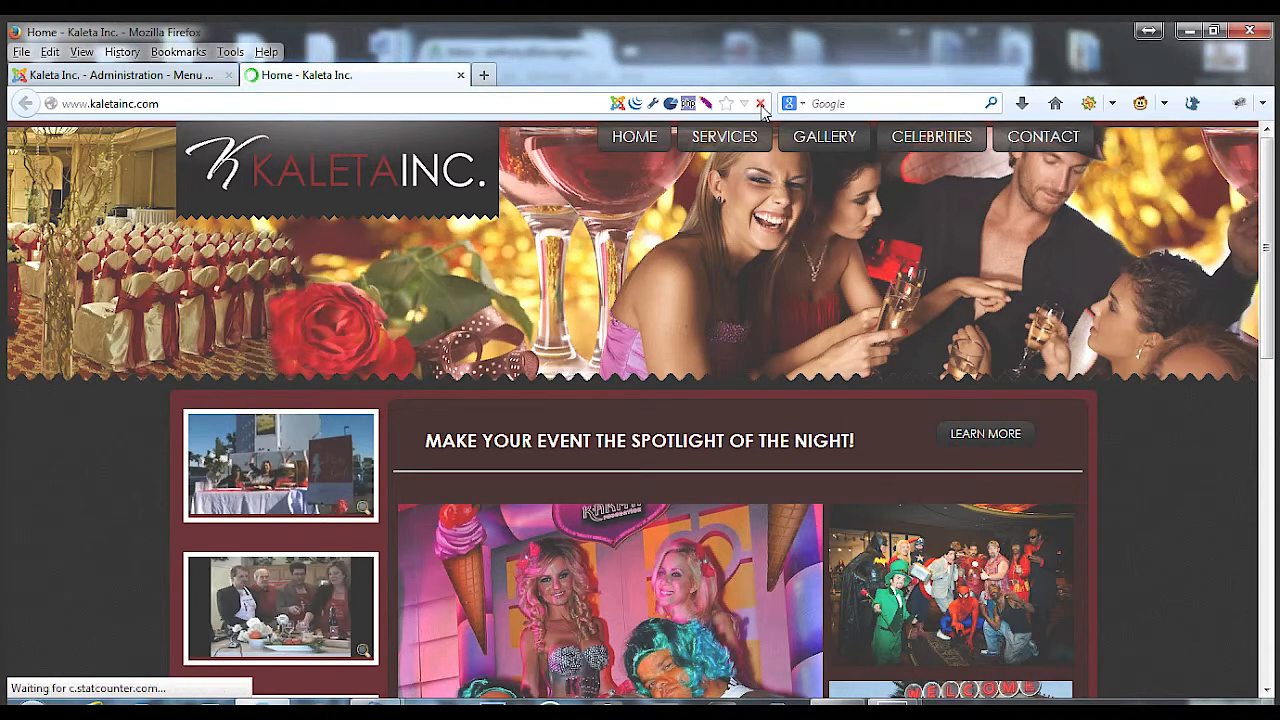
left_click(952, 142)
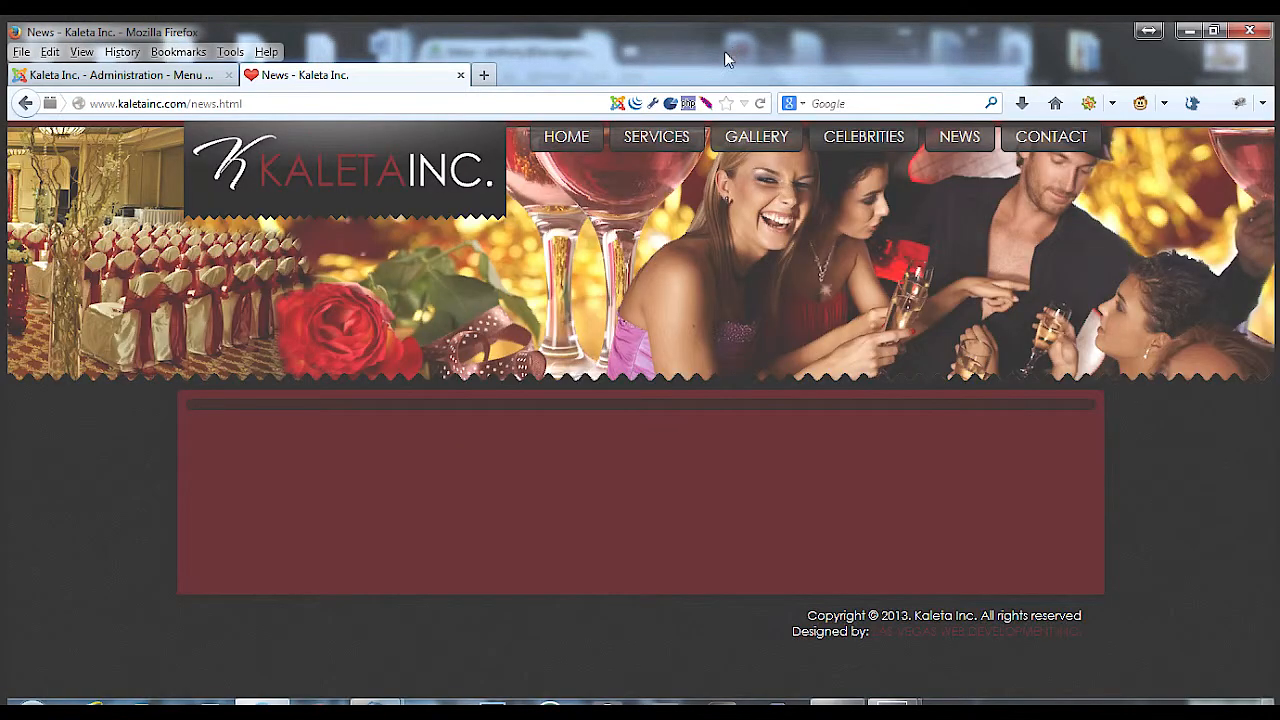
left_click(147, 78)
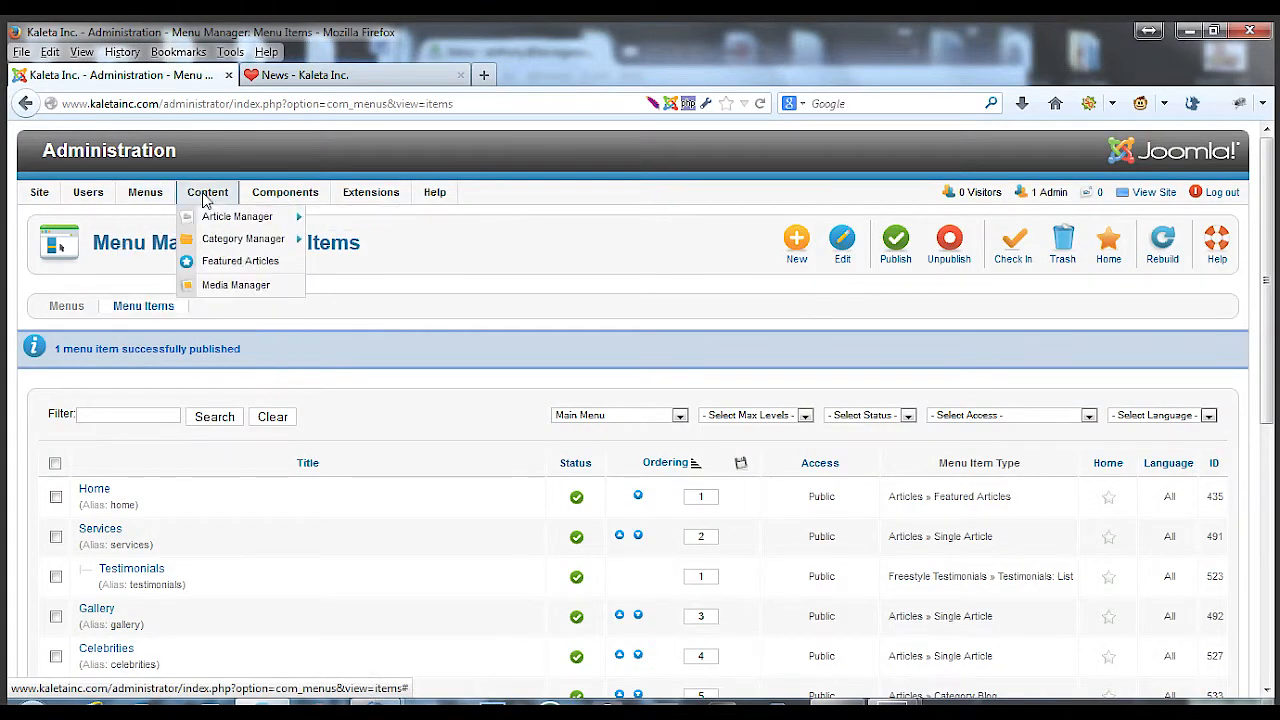
left_click(290, 75)
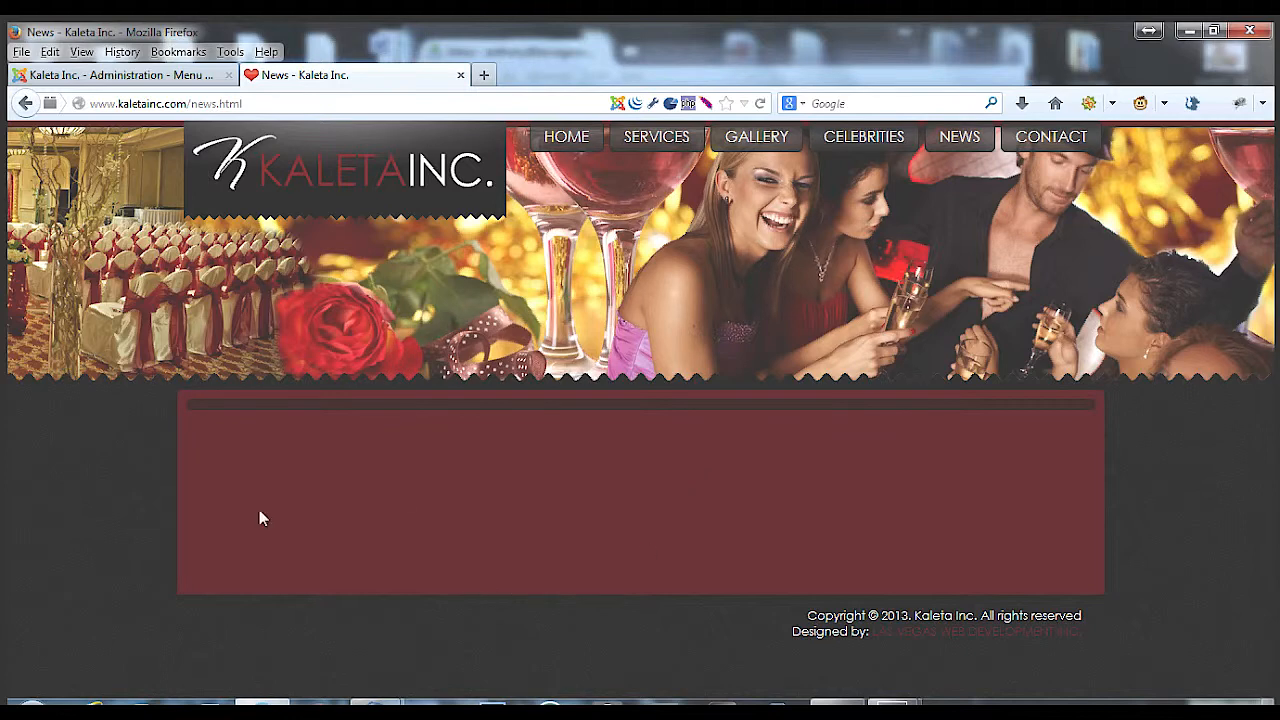
left_click(125, 75)
Start a new article and title it new news 1
mouse_move(240, 243)
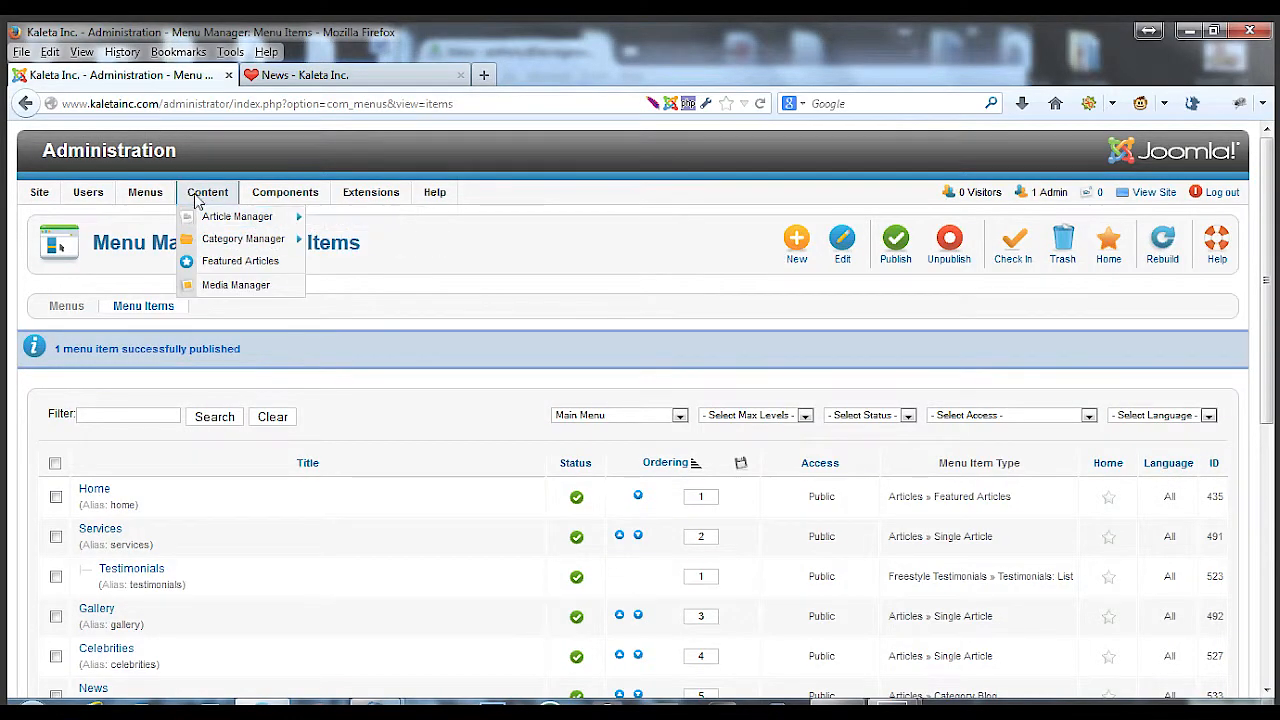
mouse_move(221, 224)
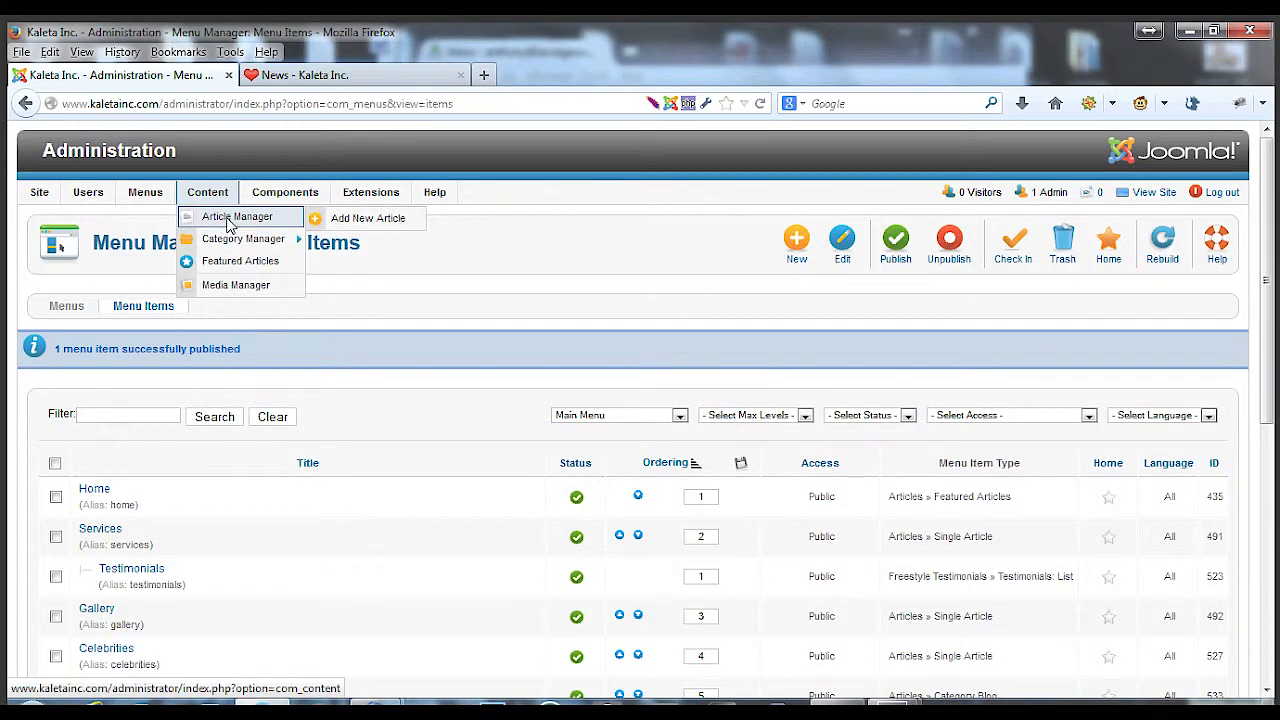
left_click(347, 222)
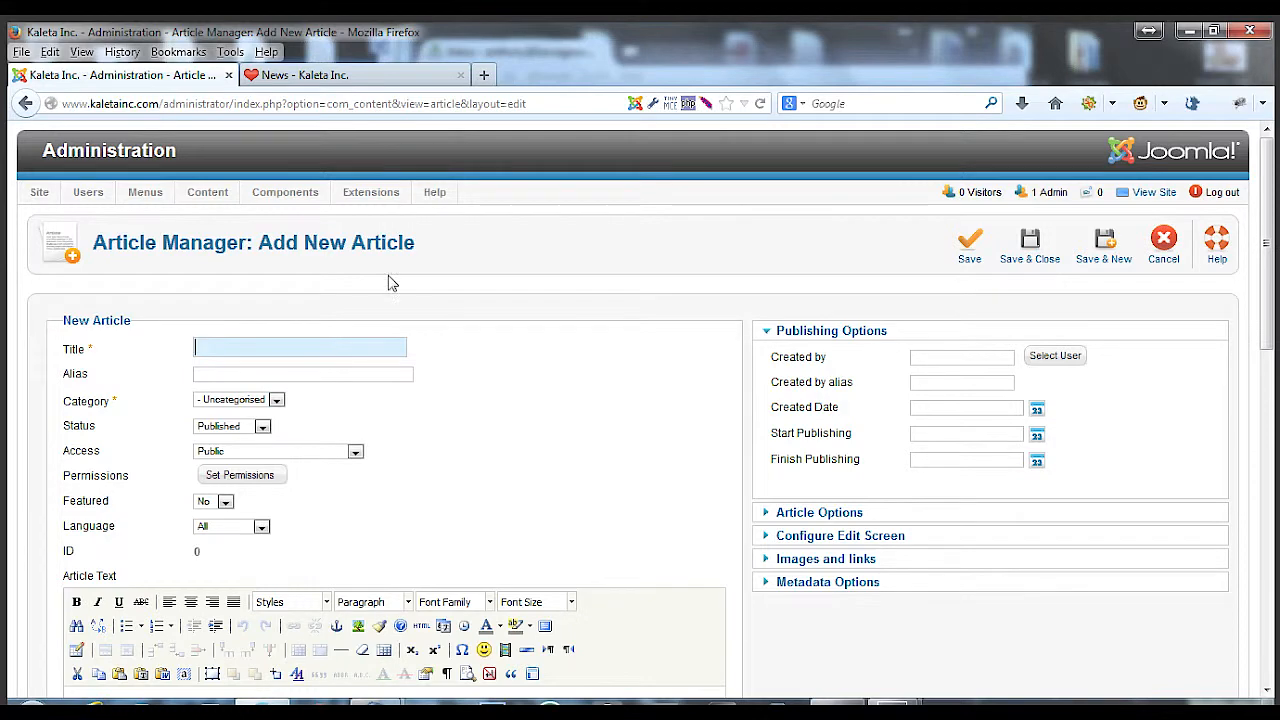
type("new news 1")
Enter the article text This is the first news post
scroll(560, 479, "down", 4)
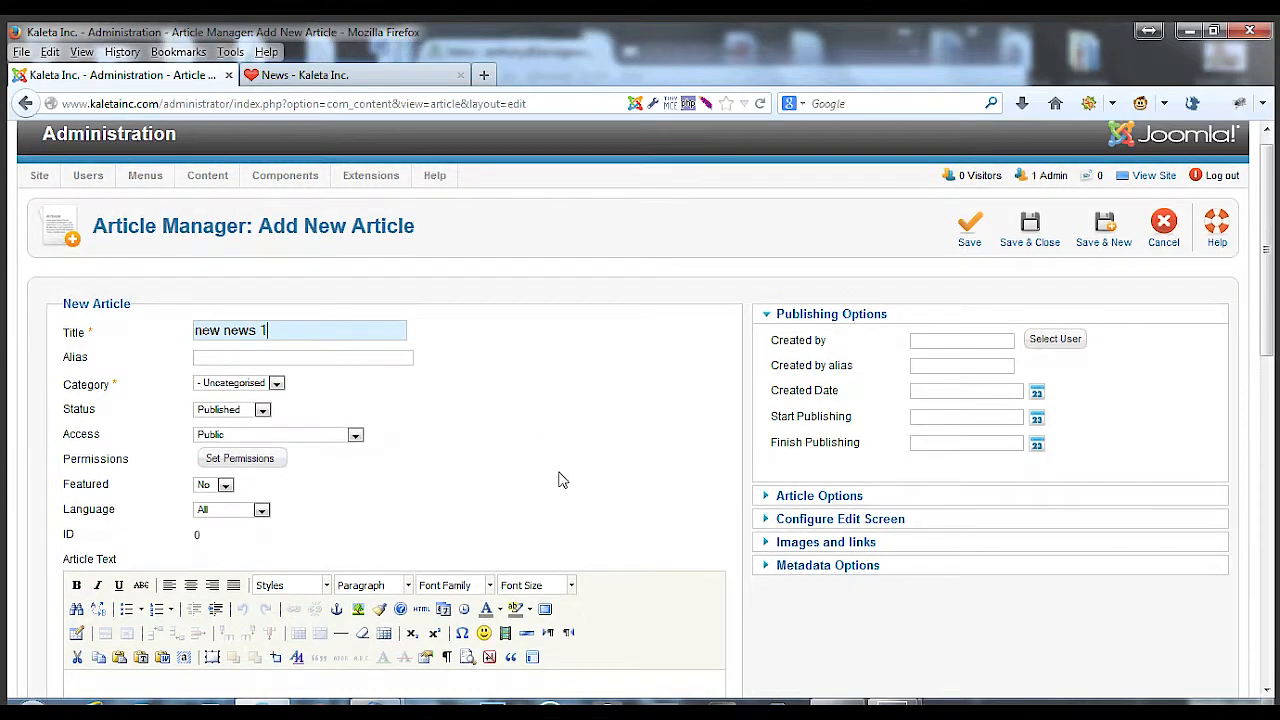
left_click(306, 485)
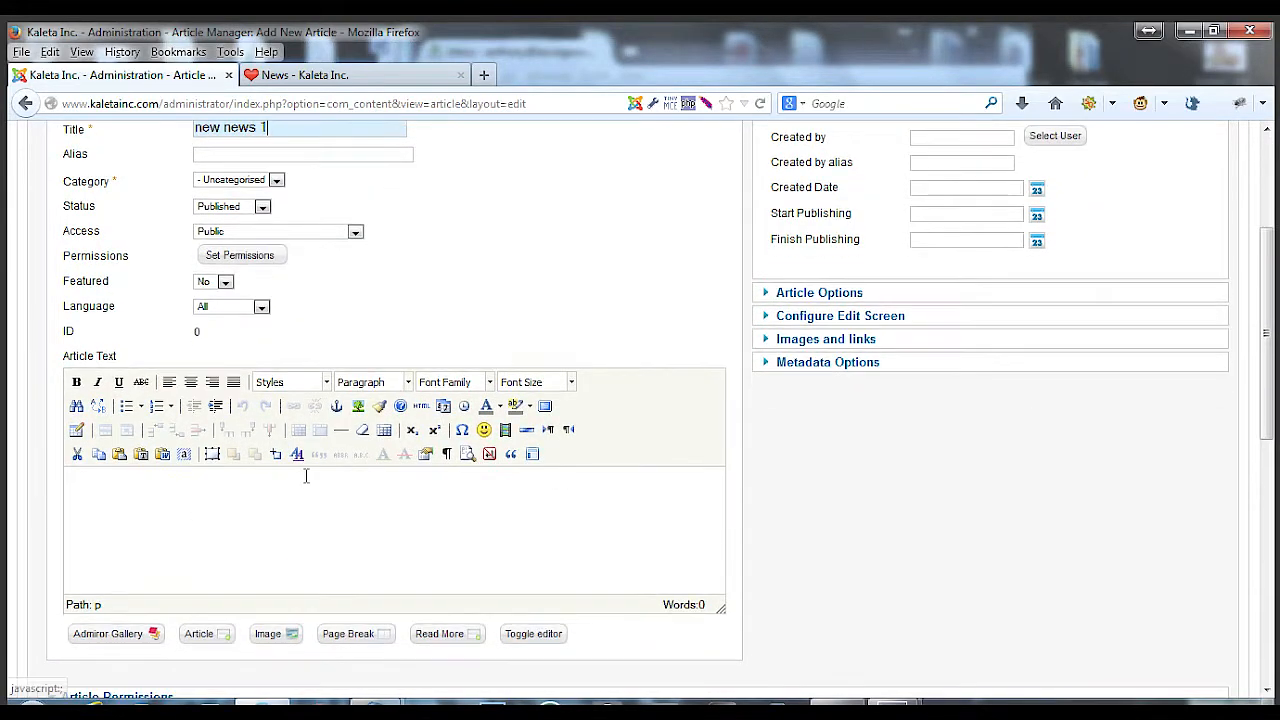
scroll(300, 380, "down", 4)
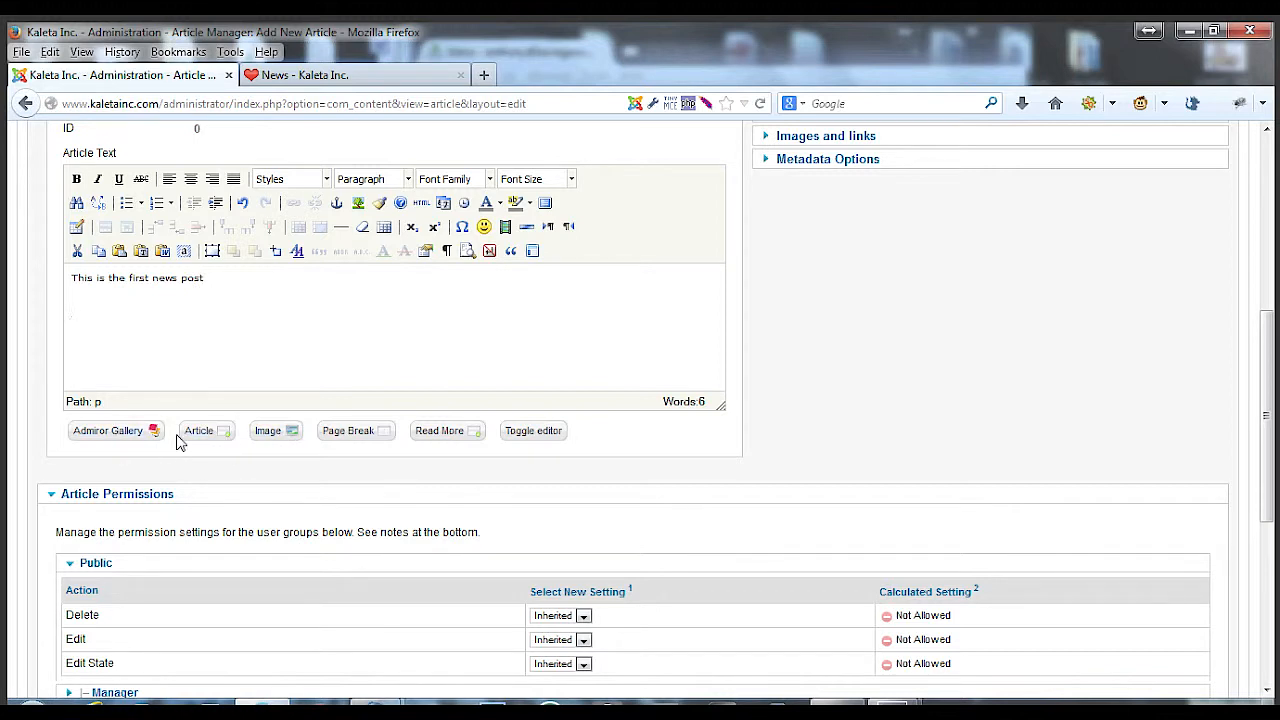
Insert an image from the media browser into the article body
left_click(270, 440)
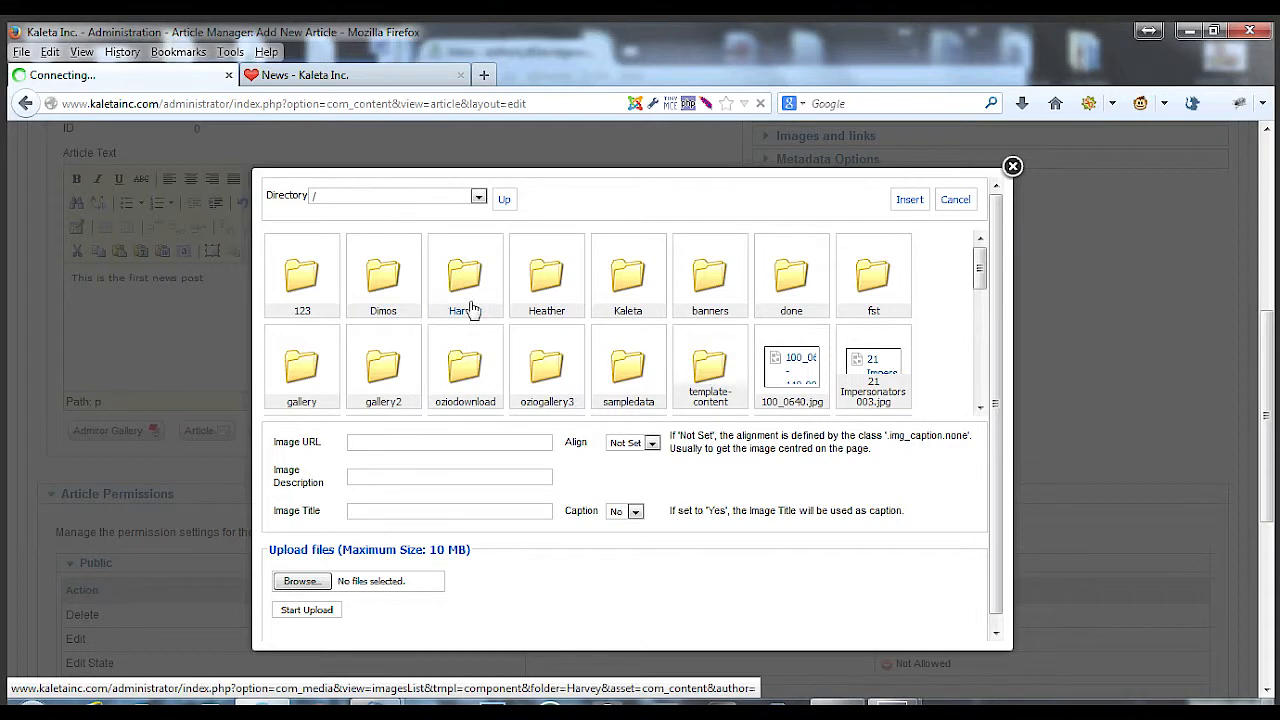
scroll(651, 371, "down", 3)
left_click(383, 250)
left_click(909, 199)
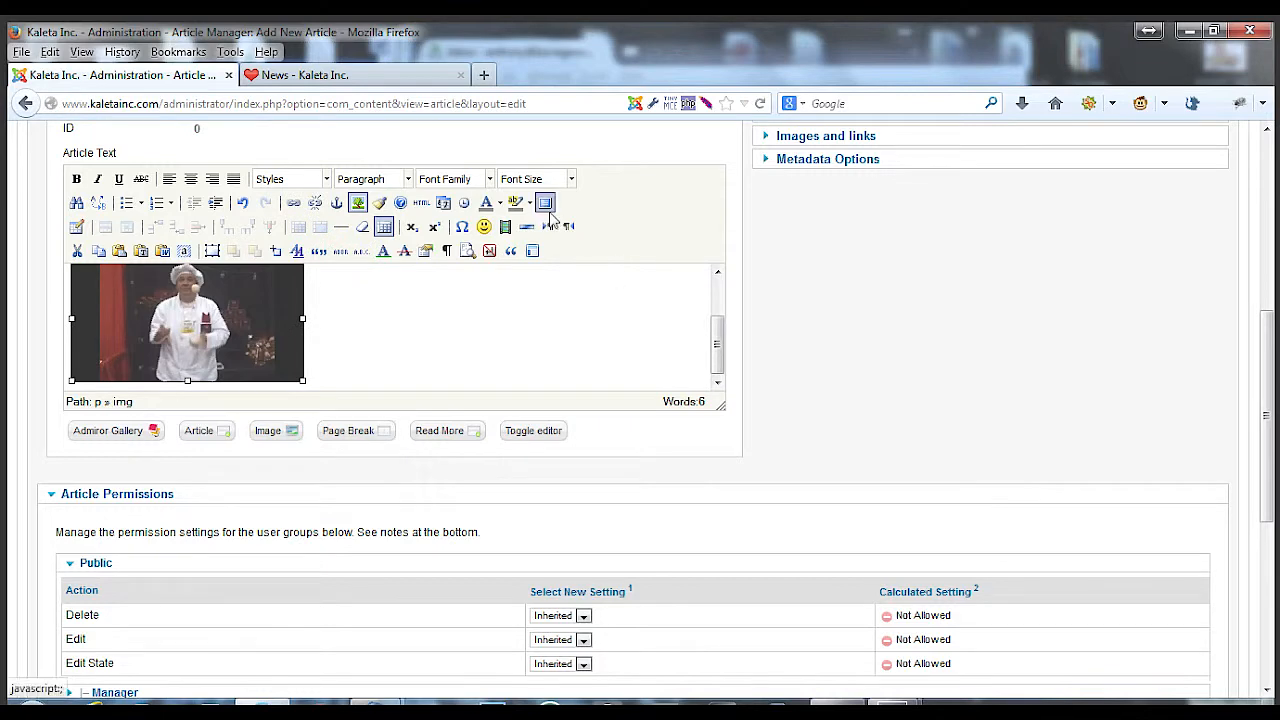
left_click(545, 203)
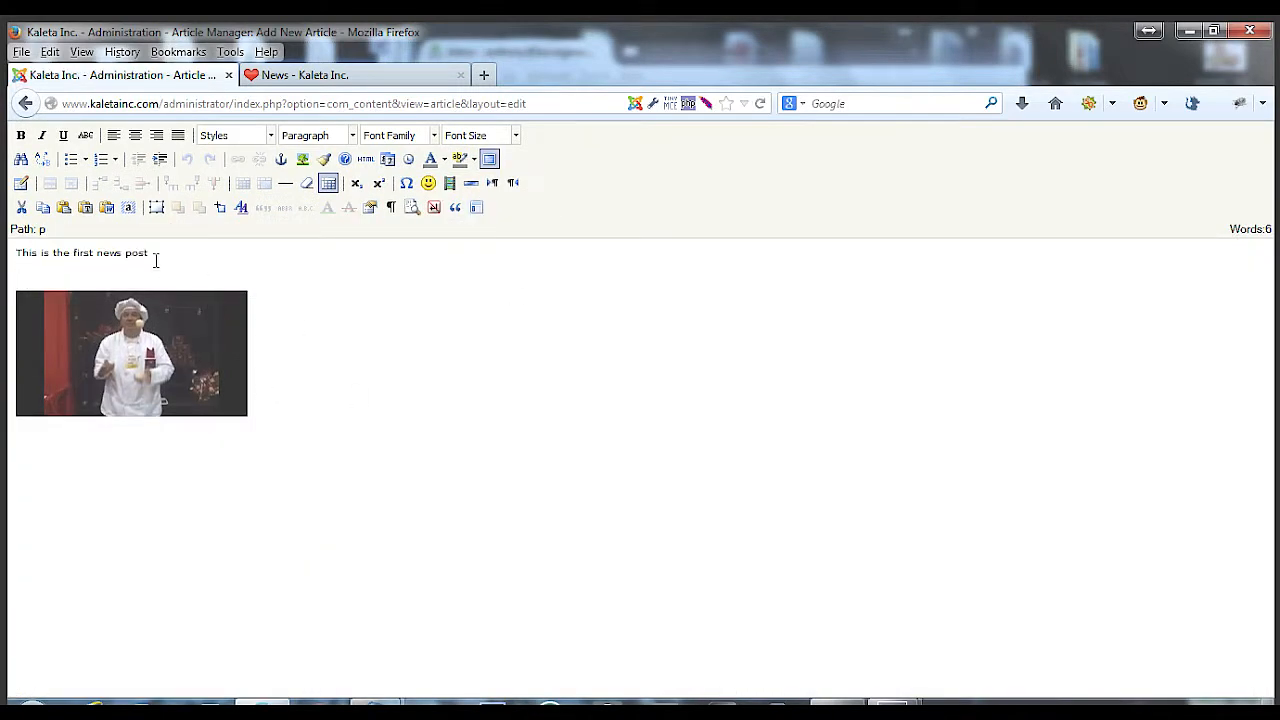
left_click_drag(156, 258, 20, 257)
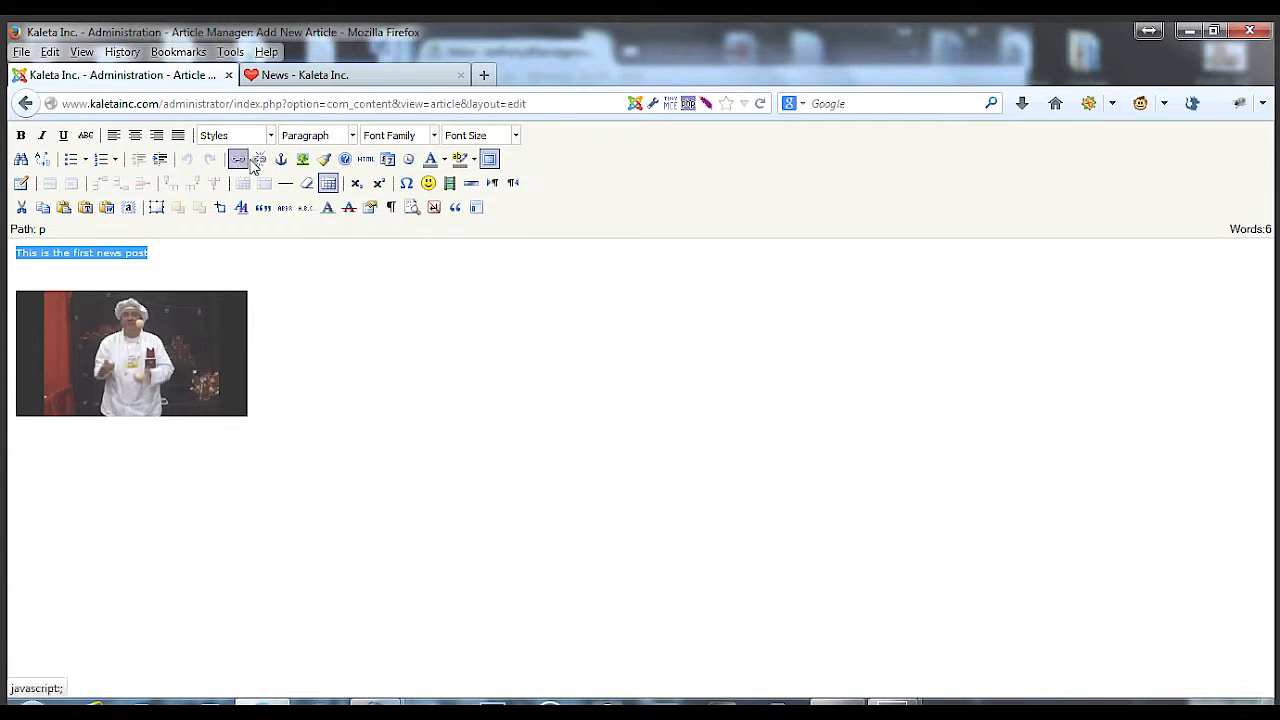
left_click(203, 258)
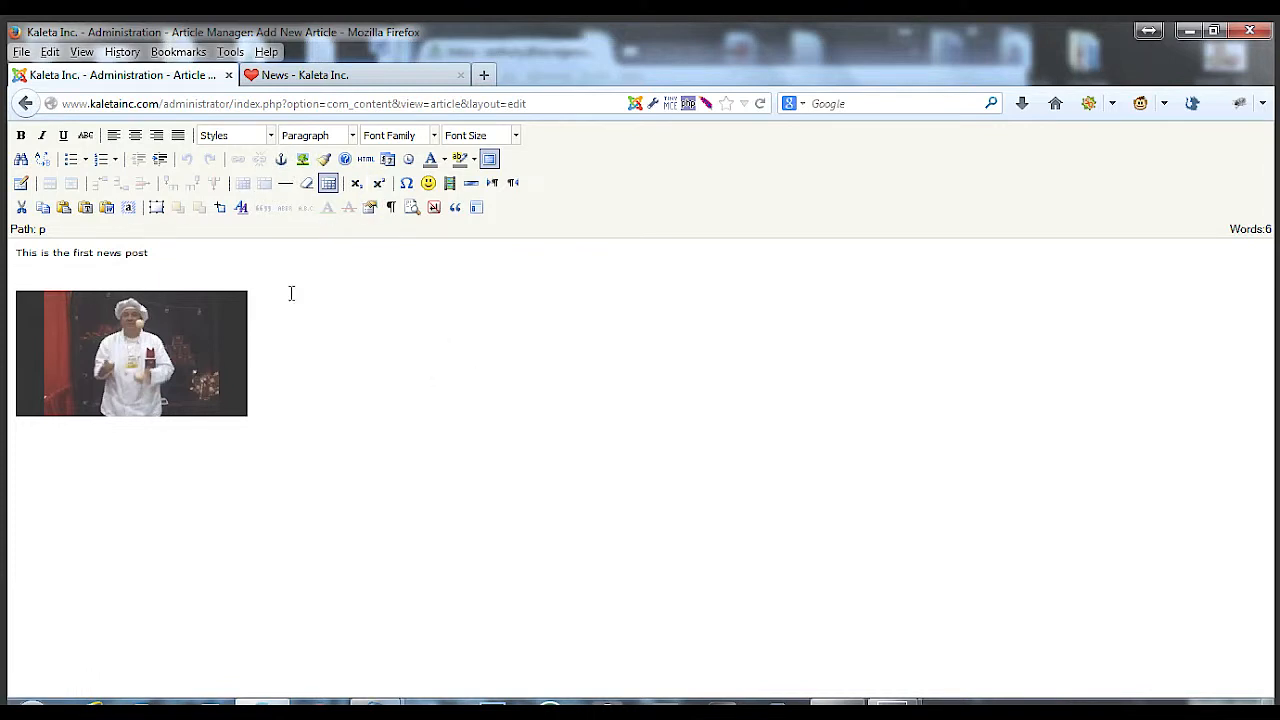
left_click(489, 159)
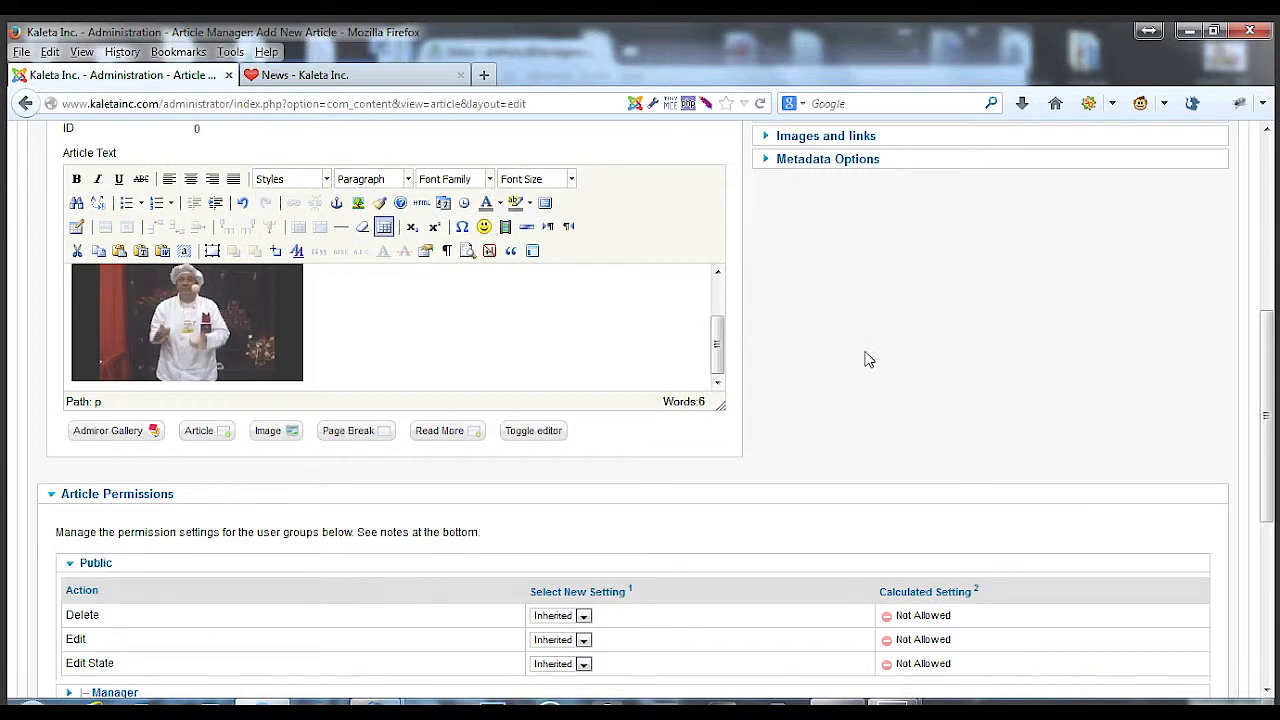
scroll(866, 358, "down", 2)
scroll(866, 358, "up", 2)
scroll(948, 493, "up", 5)
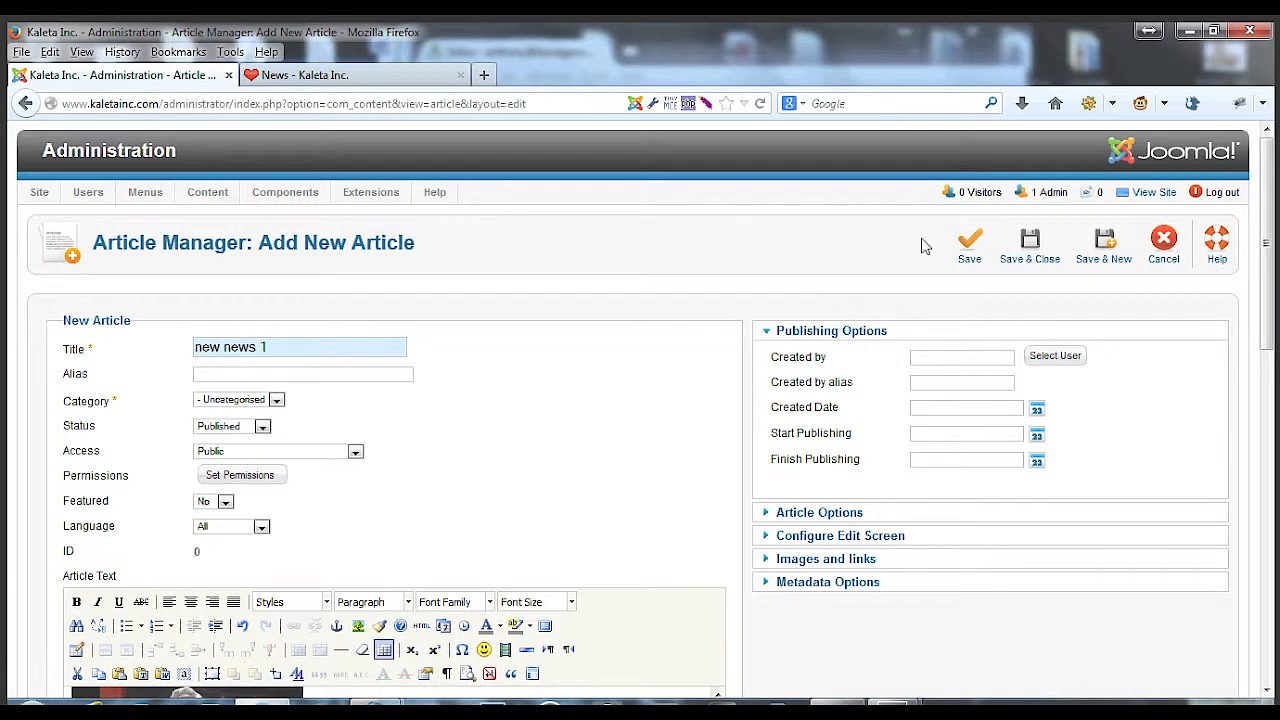
Save and close the new article, then reload the website's News page to check it
left_click(1026, 244)
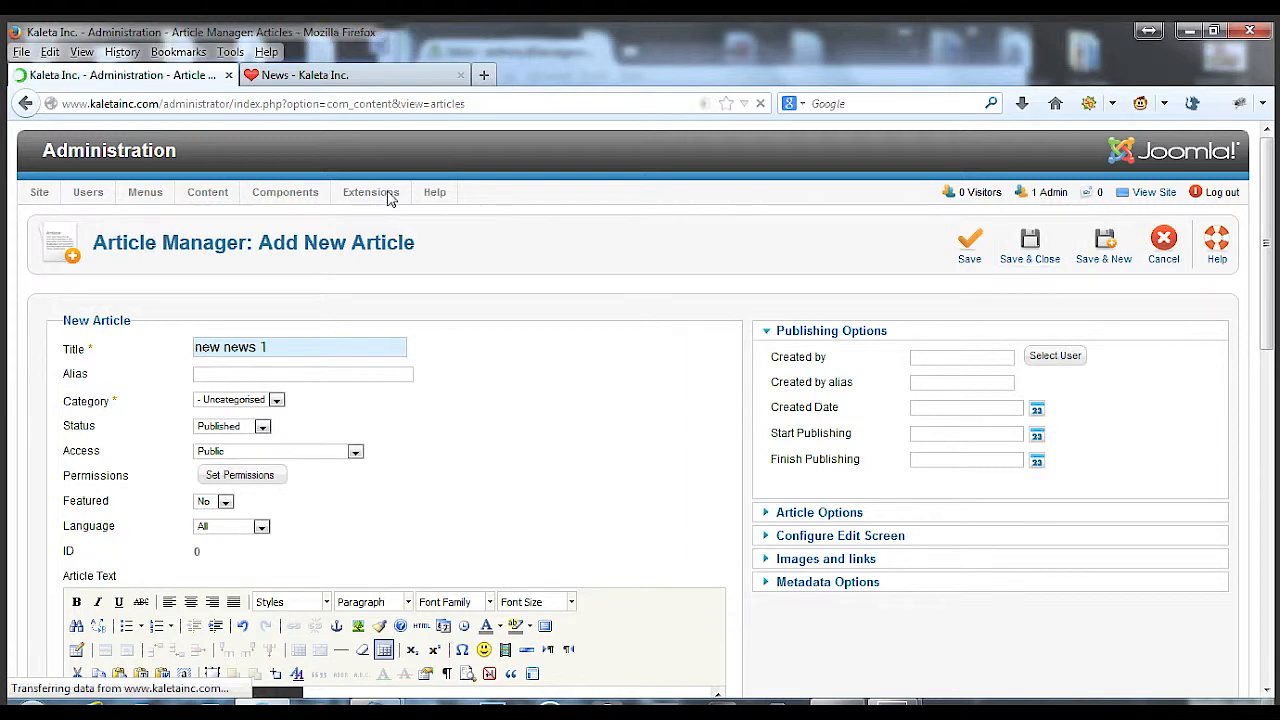
left_click(342, 76)
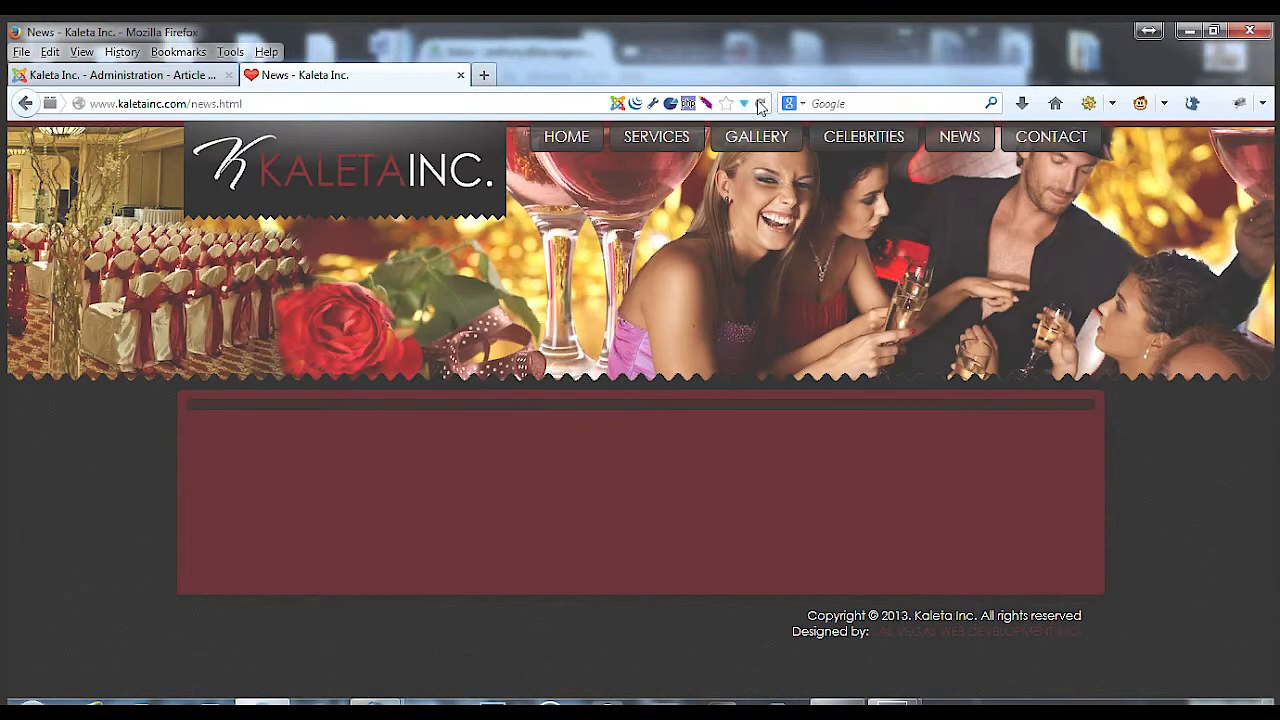
left_click(762, 103)
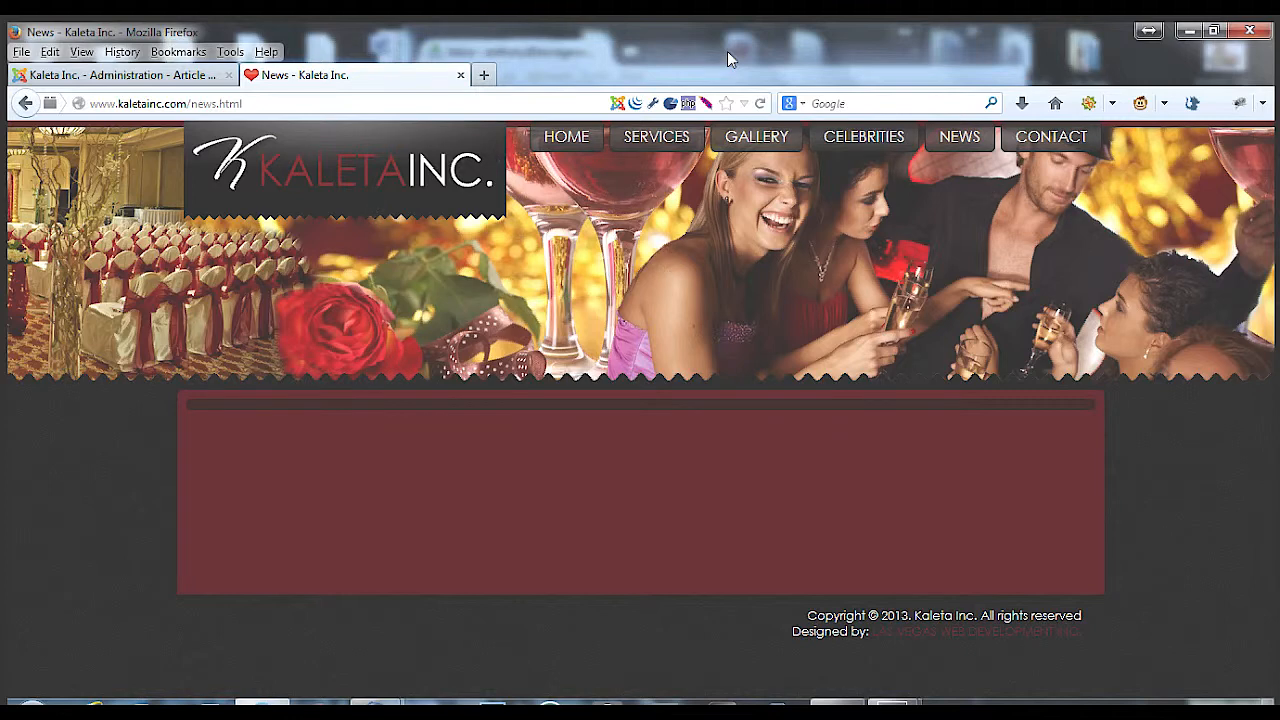
Open the new news 1 article, set its category to News, and save and close it
left_click(128, 75)
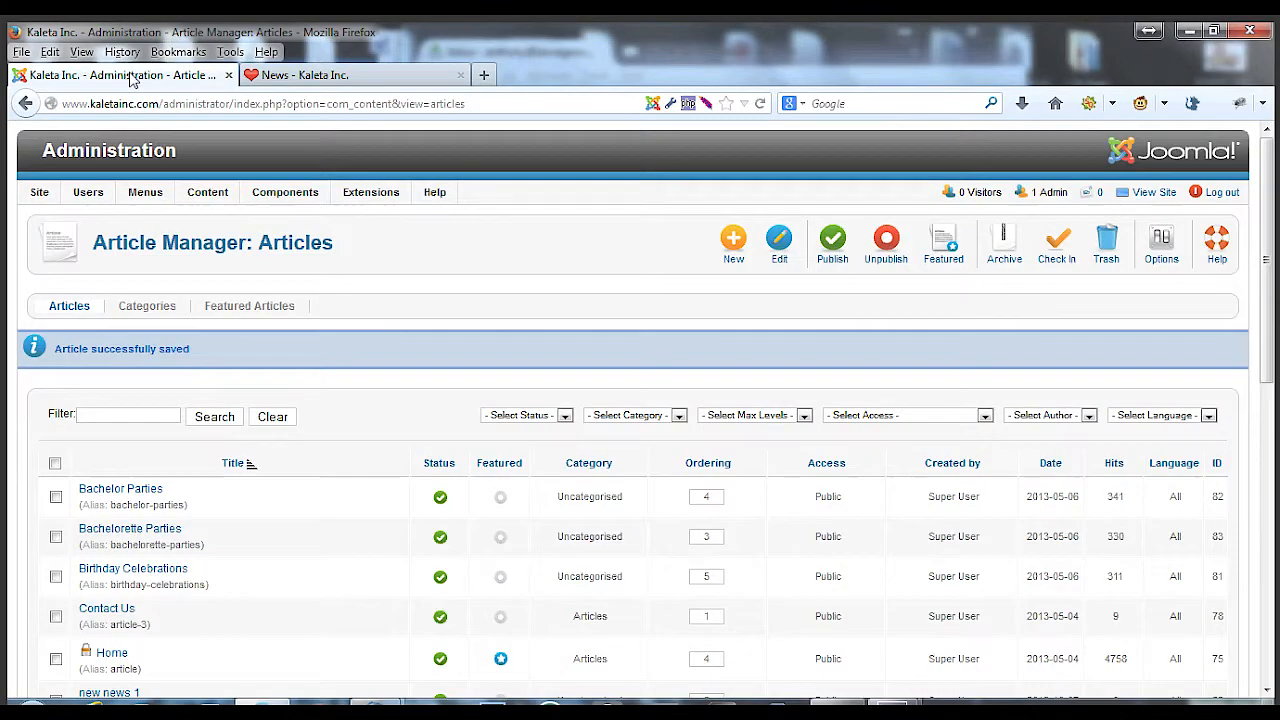
scroll(150, 340, "down", 3)
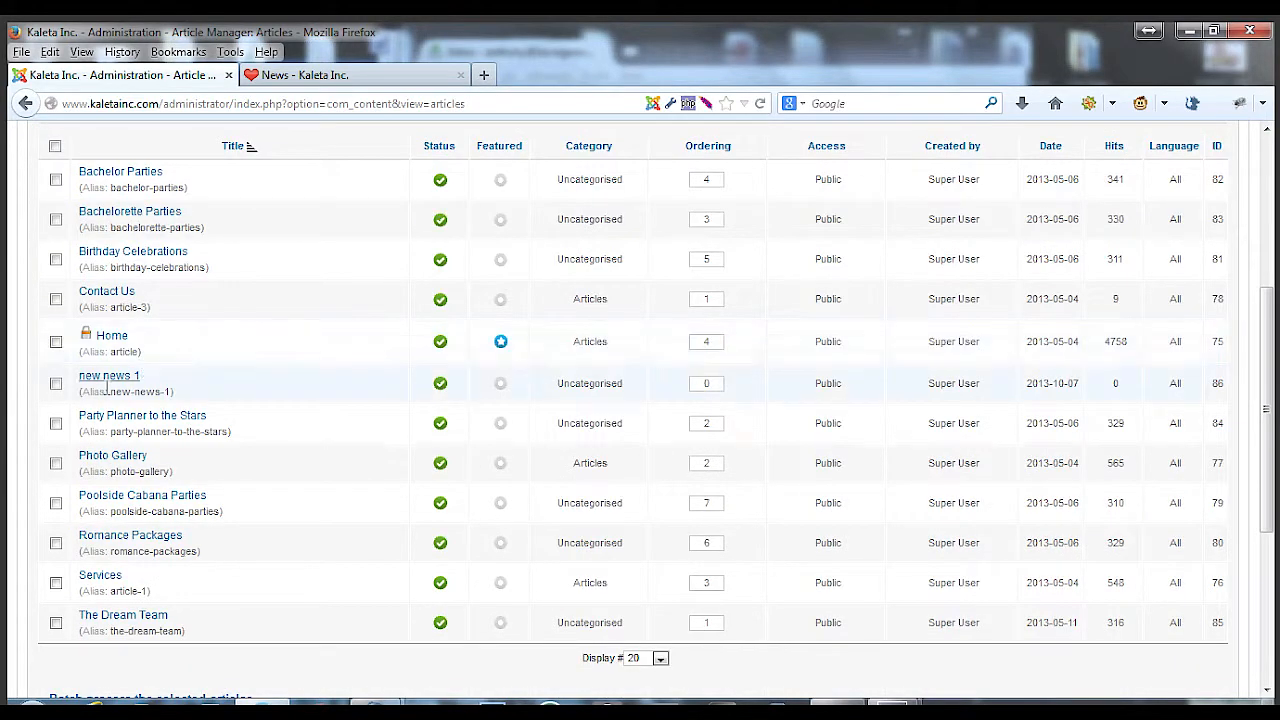
left_click(118, 378)
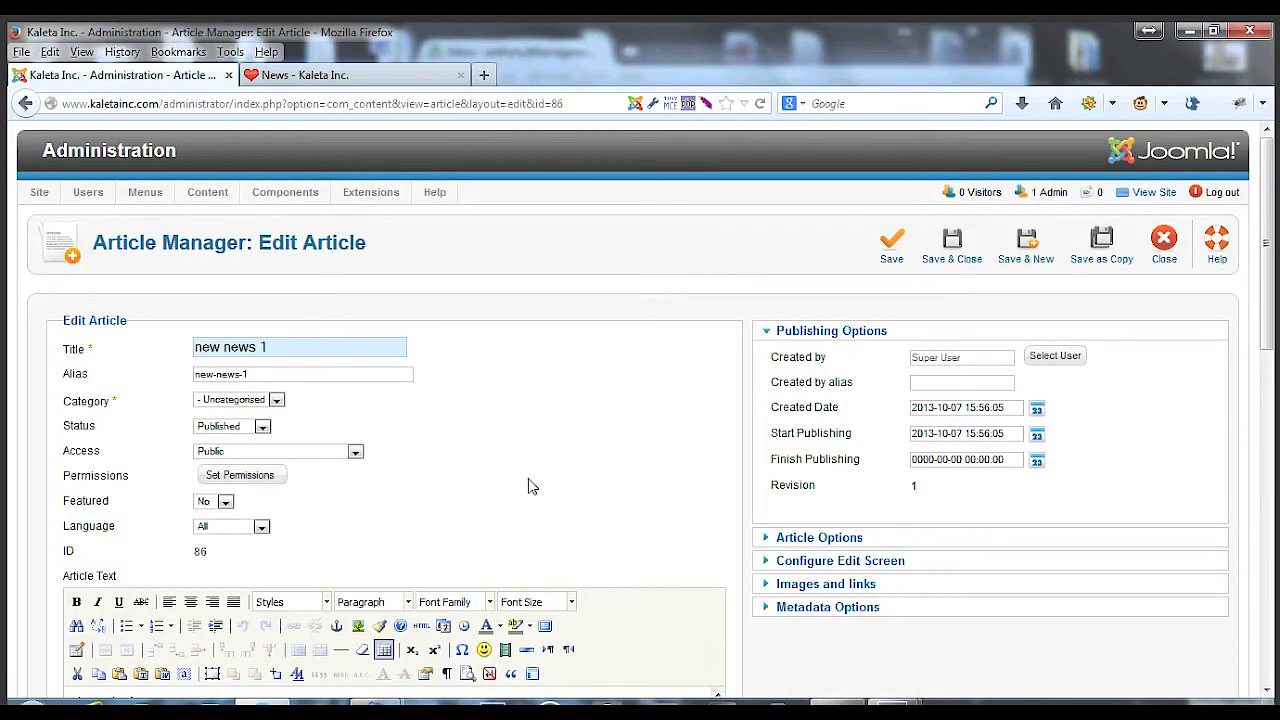
scroll(531, 487, "down", 1)
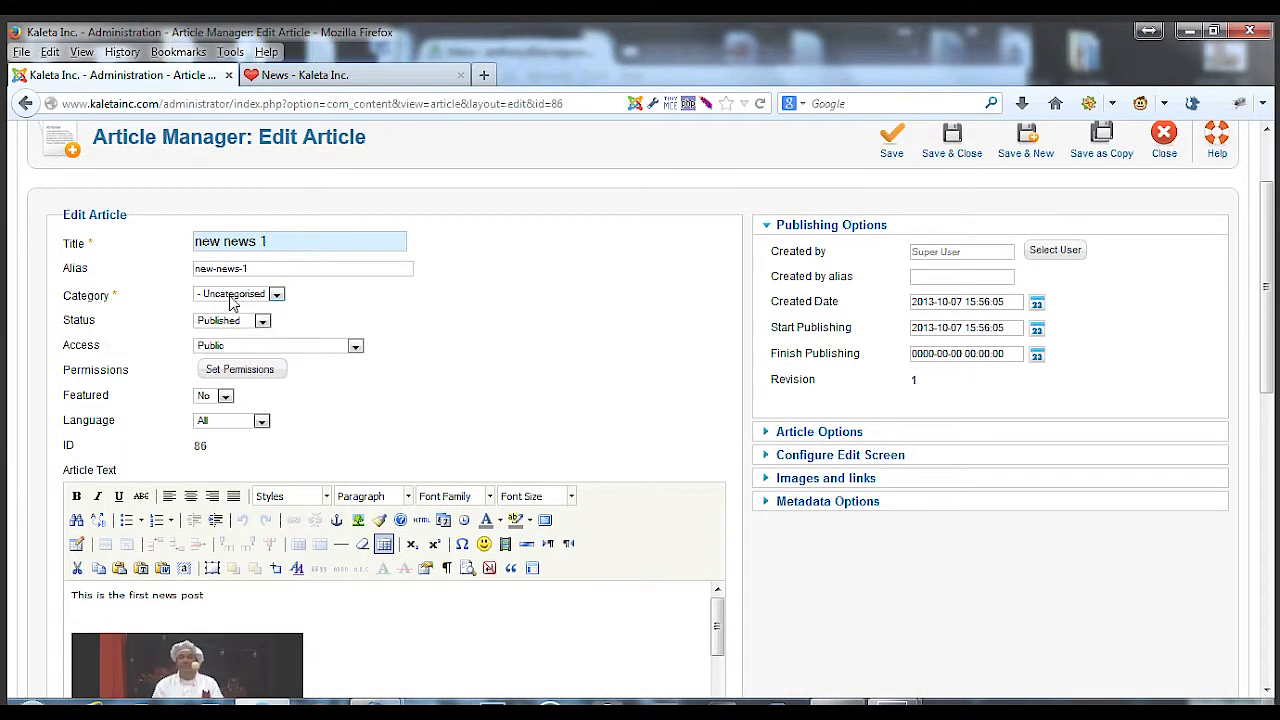
left_click(230, 303)
left_click(215, 347)
scroll(865, 301, "up", 1)
left_click(891, 245)
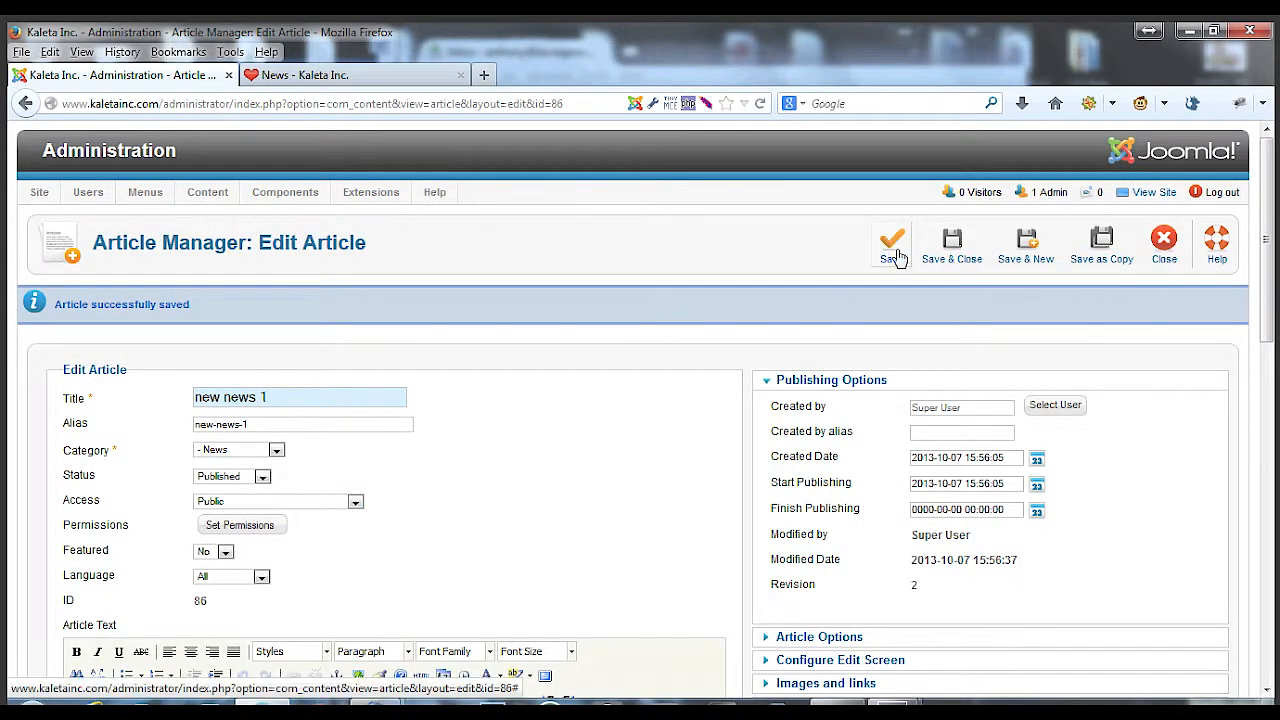
scroll(583, 457, "down", 5)
scroll(583, 463, "up", 5)
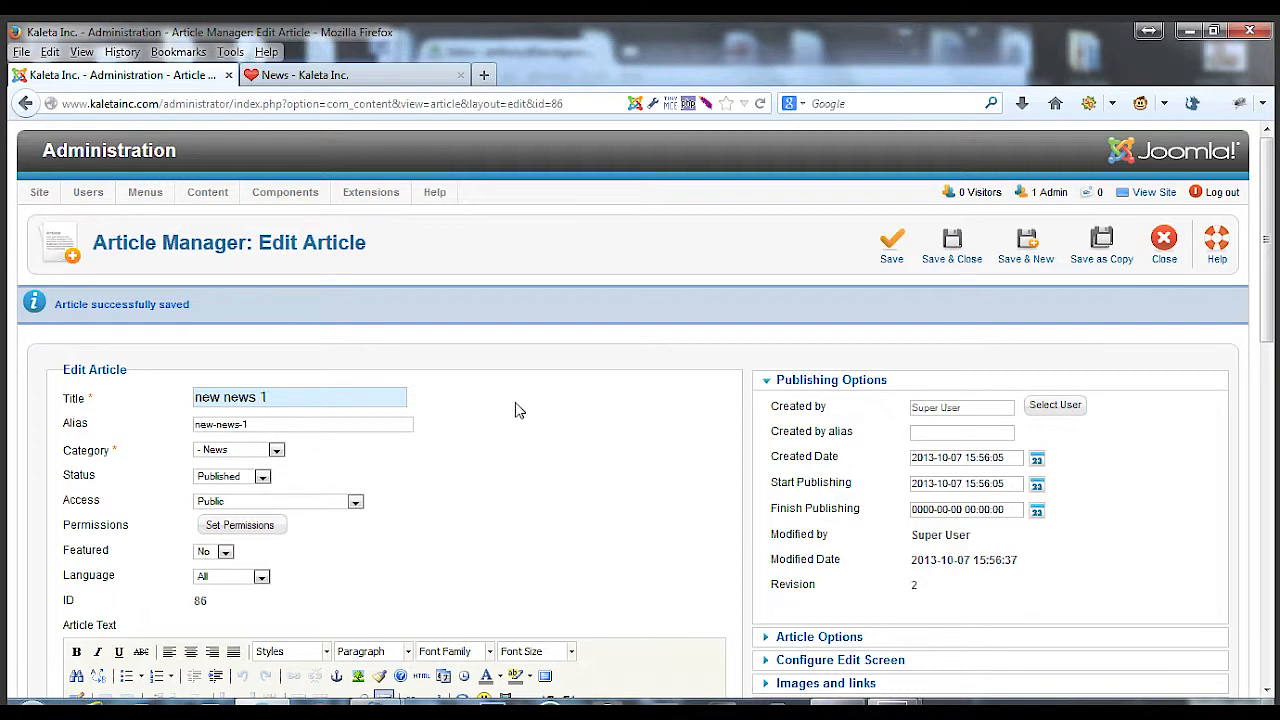
left_click(946, 258)
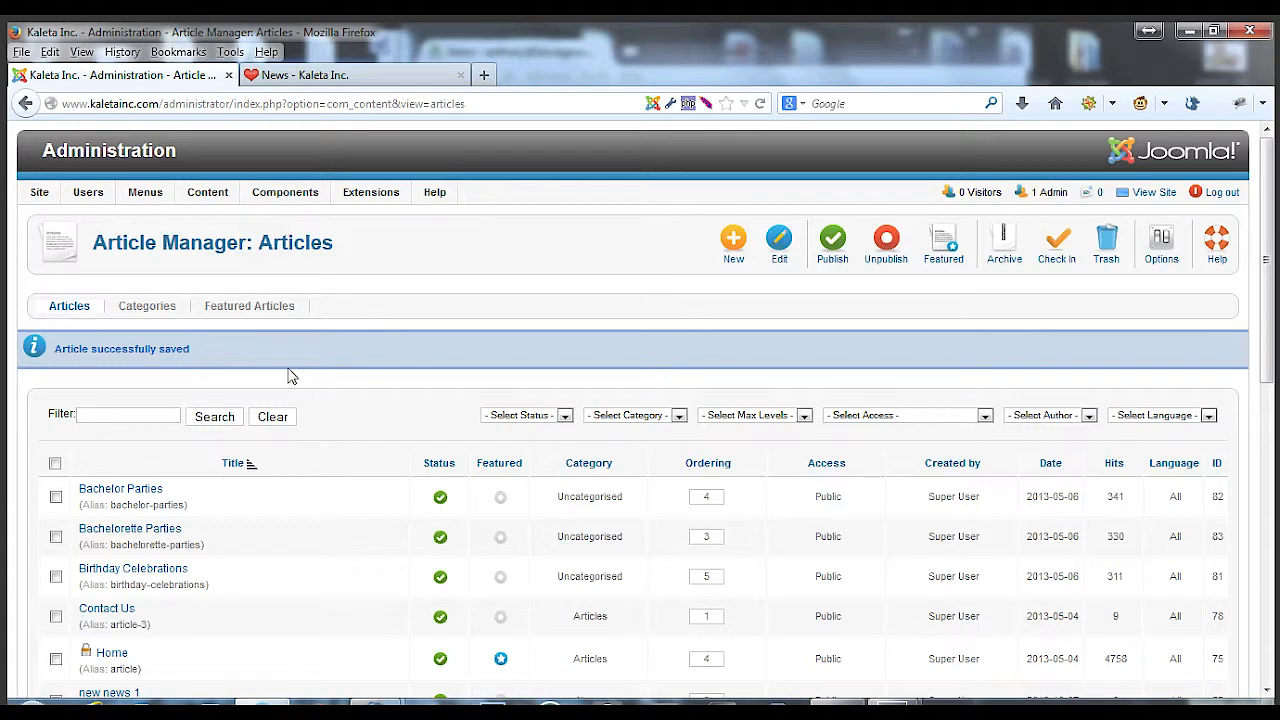
Check in the locked Home article in the article list
scroll(341, 492, "down", 7)
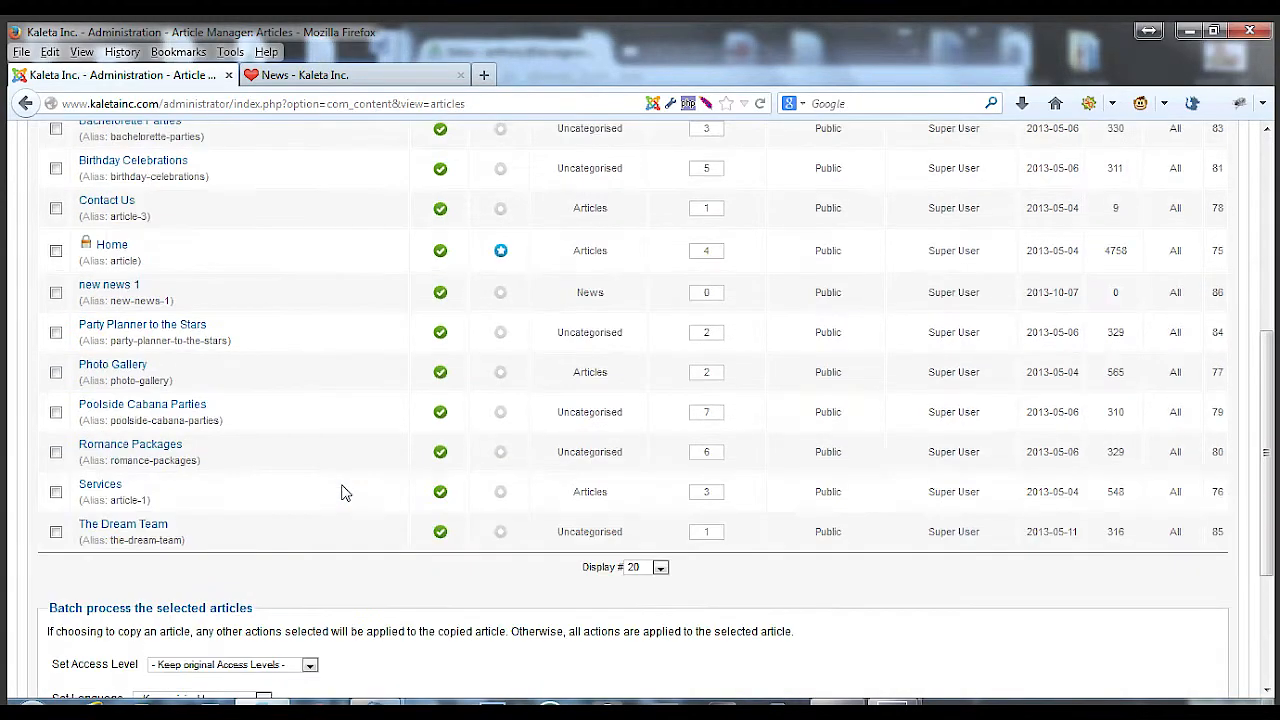
scroll(341, 492, "up", 2)
left_click(88, 336)
scroll(420, 340, "up", 5)
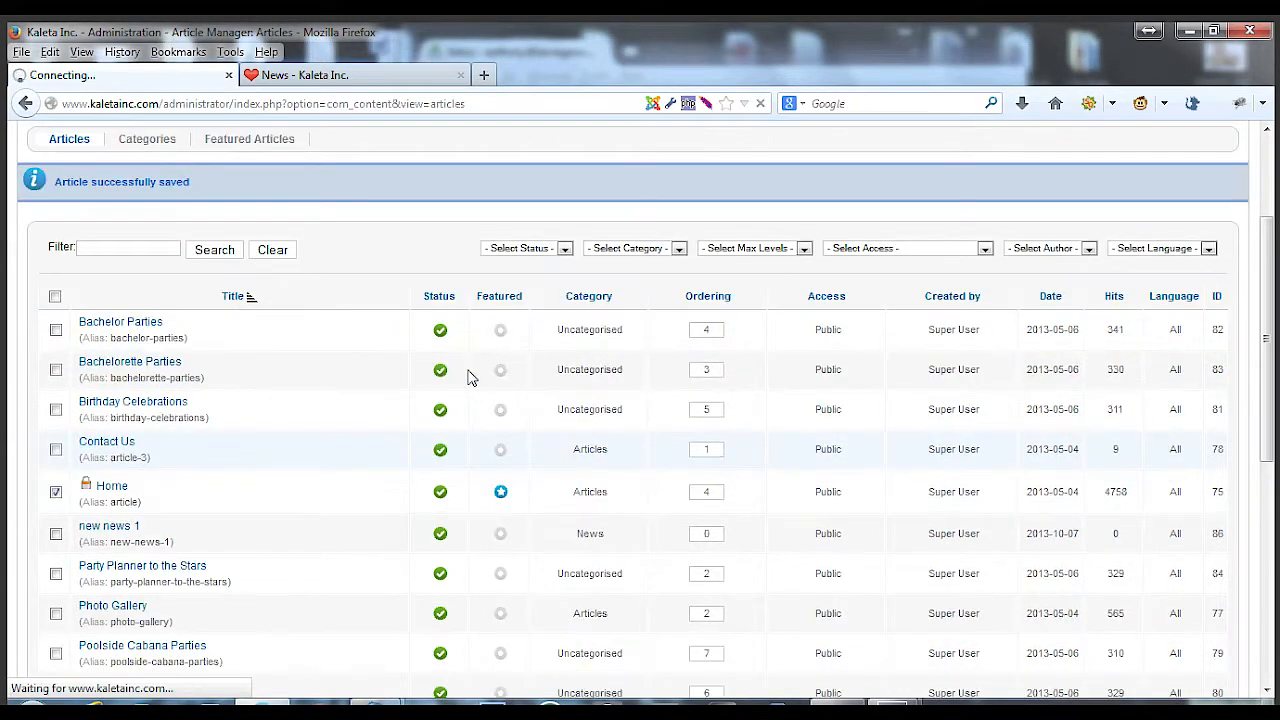
Reload the website's News page to check the first news post
left_click(397, 77)
left_click(760, 103)
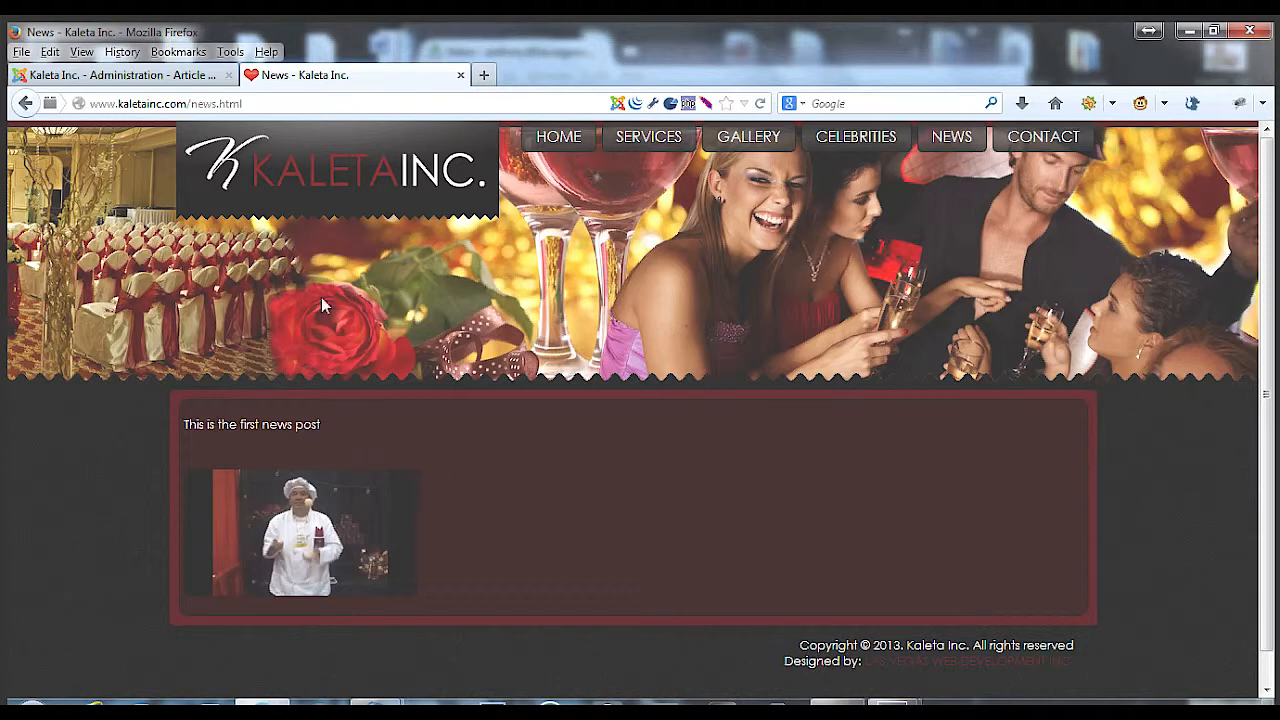
left_click(115, 74)
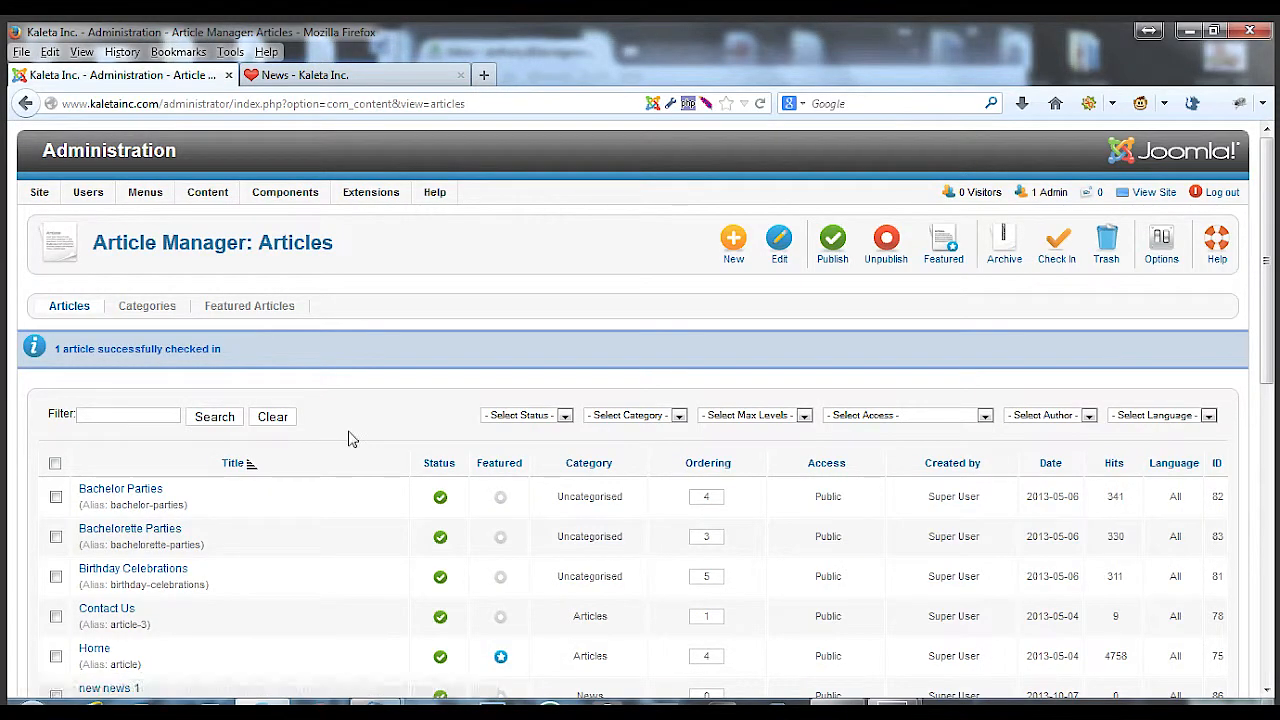
Start a new article and title it new news 2
scroll(350, 437, "down", 4)
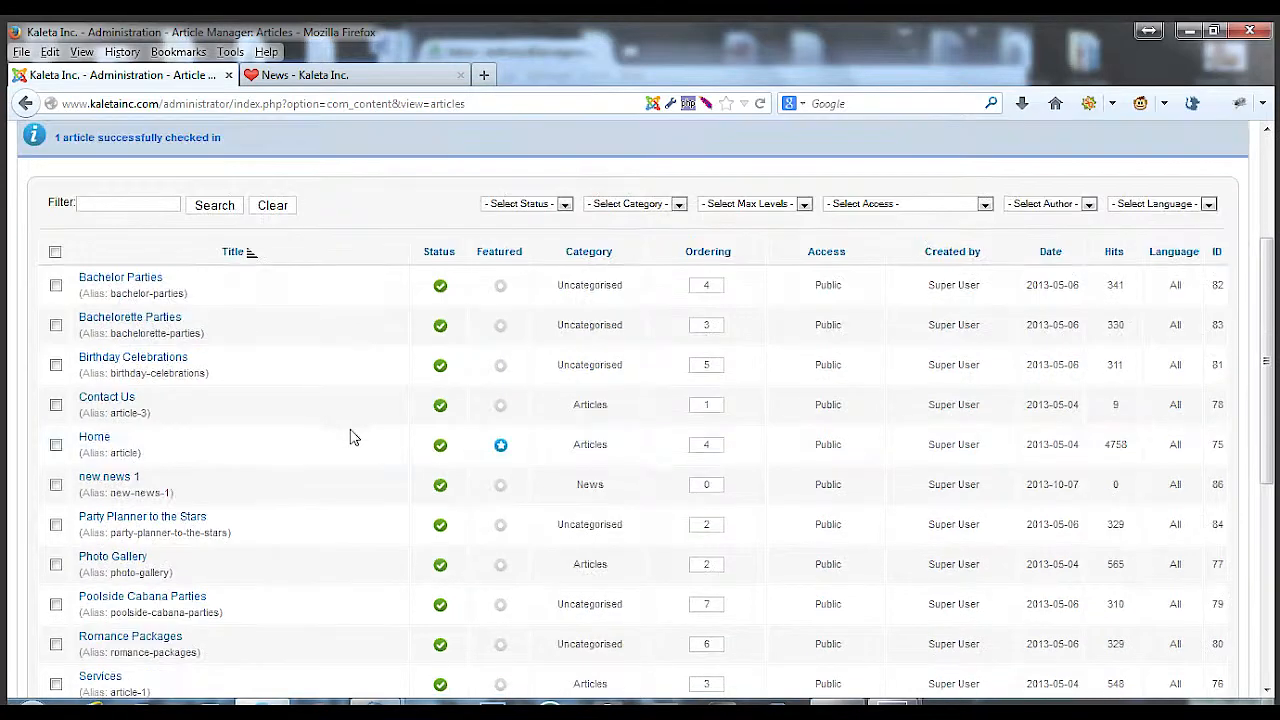
scroll(200, 486, "up", 4)
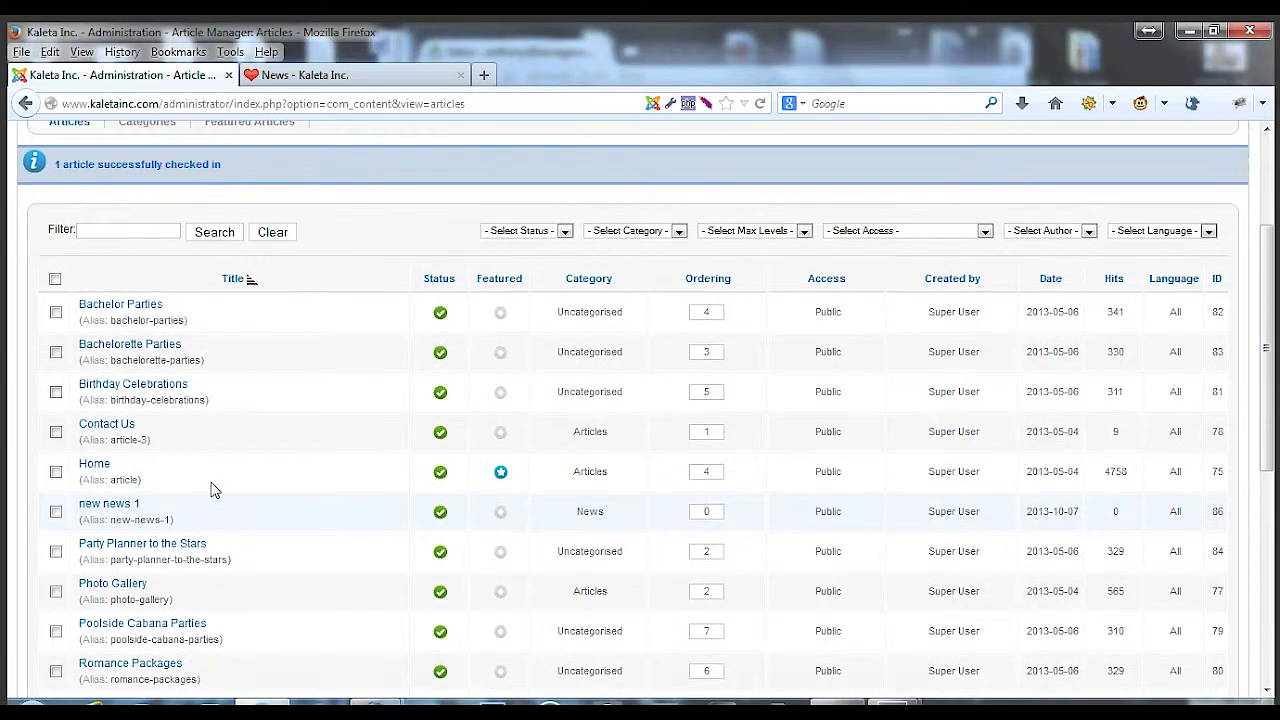
left_click(723, 254)
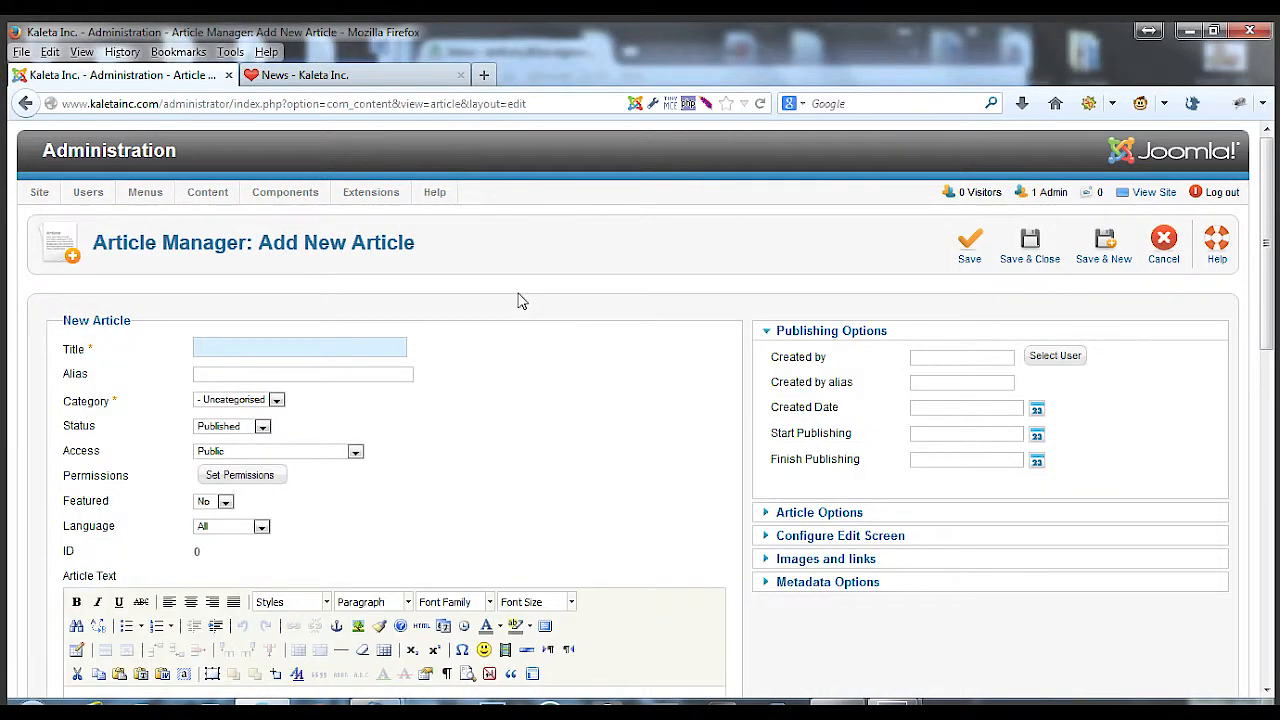
type("new nes")
key("BackSpace")
key("BackSpace")
type("e")
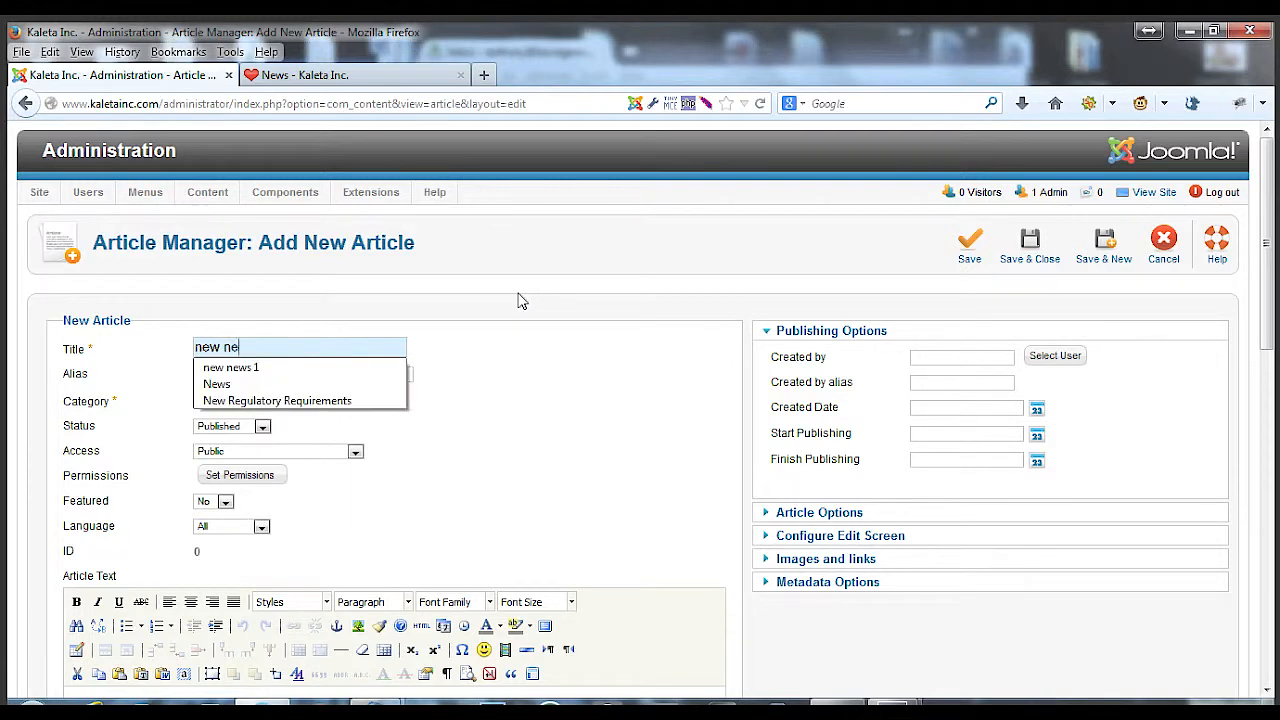
type("ws 2")
Enter the article text new news 2 post
scroll(517, 401, "down", 1)
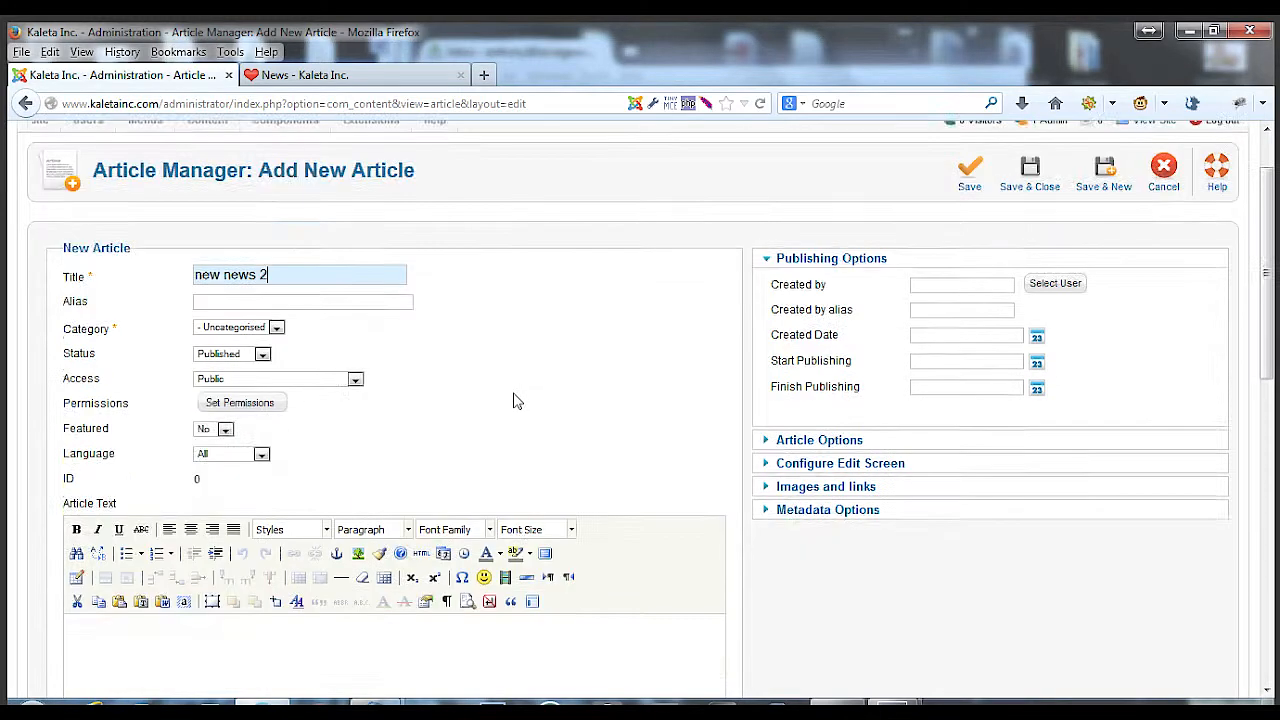
scroll(517, 401, "down", 7)
scroll(309, 426, "up", 2)
left_click(216, 333)
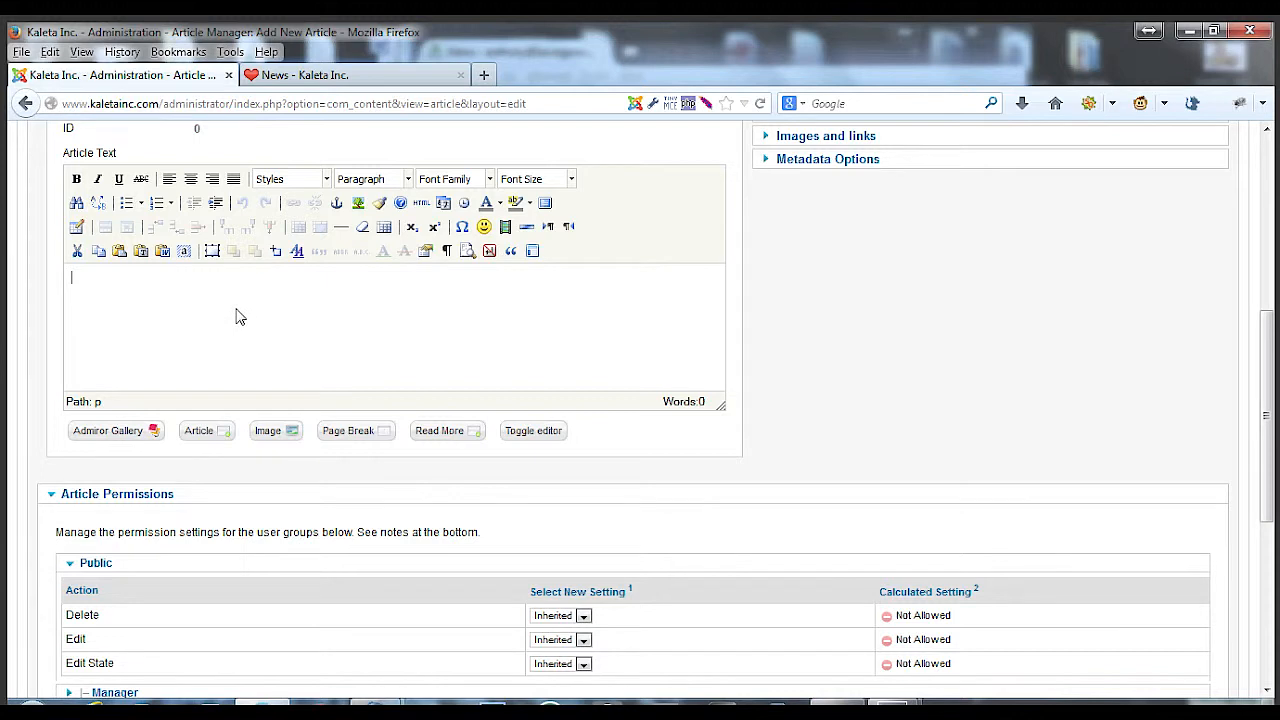
type("new news 2 post")
Insert an image from the media browser into the article body
left_click(280, 433)
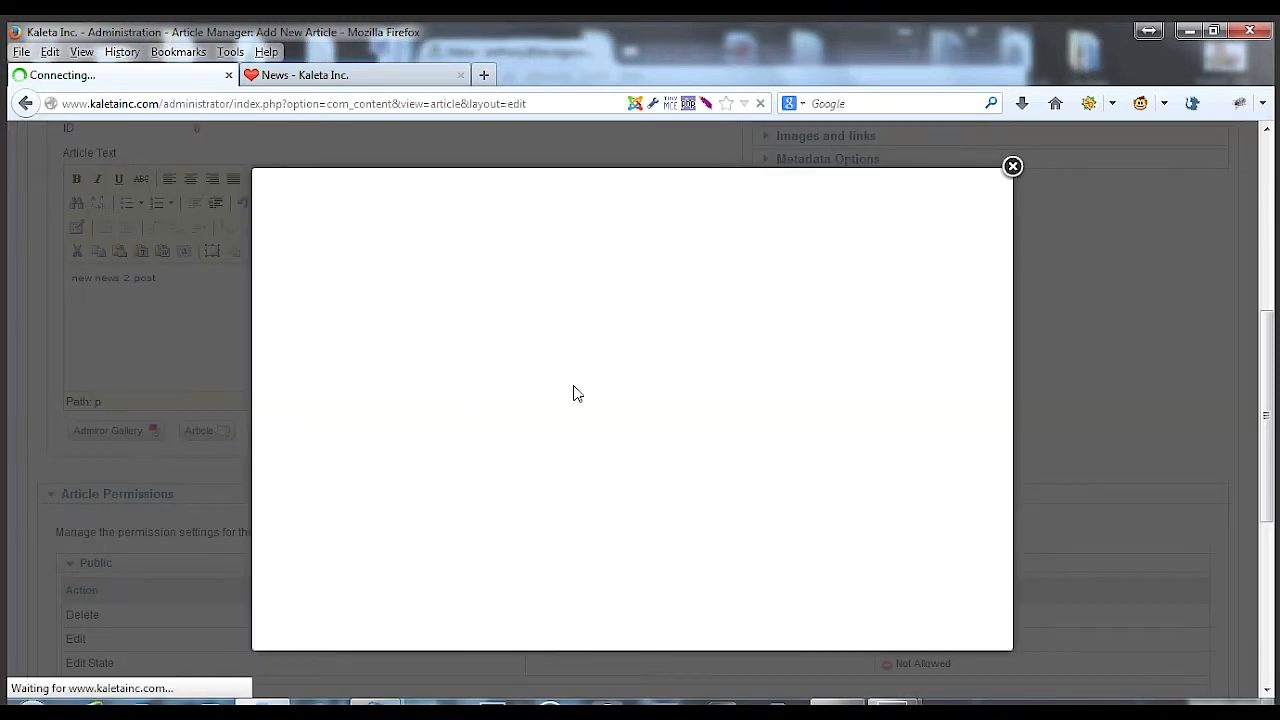
scroll(718, 365, "down", 2)
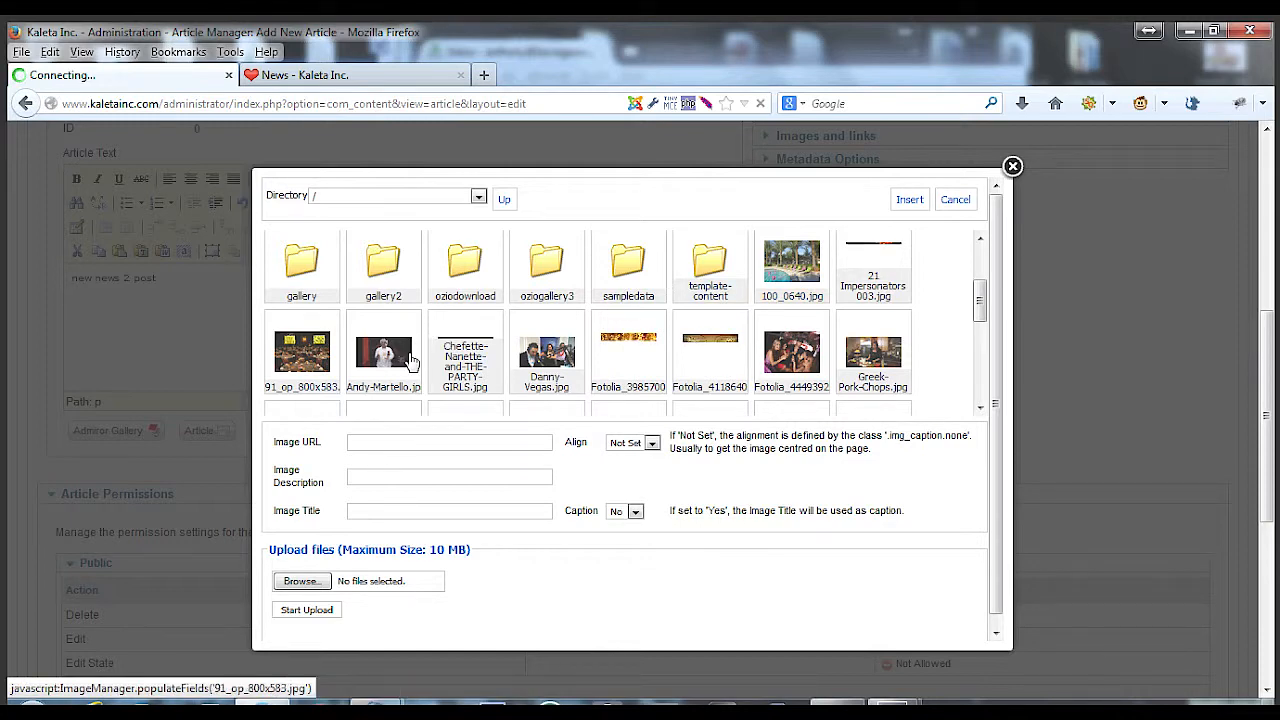
left_click(512, 355)
left_click(906, 200)
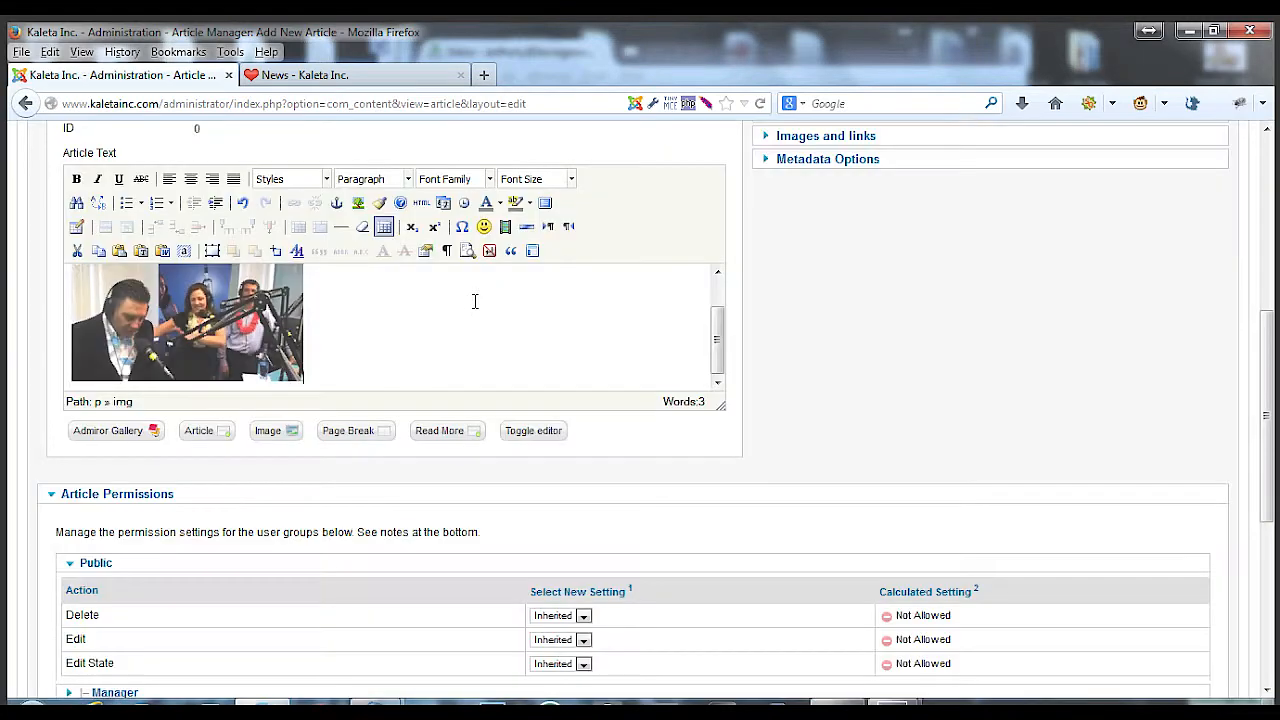
Set the article's category to News and save and close it
scroll(880, 370, "up", 4)
scroll(987, 224, "up", 4)
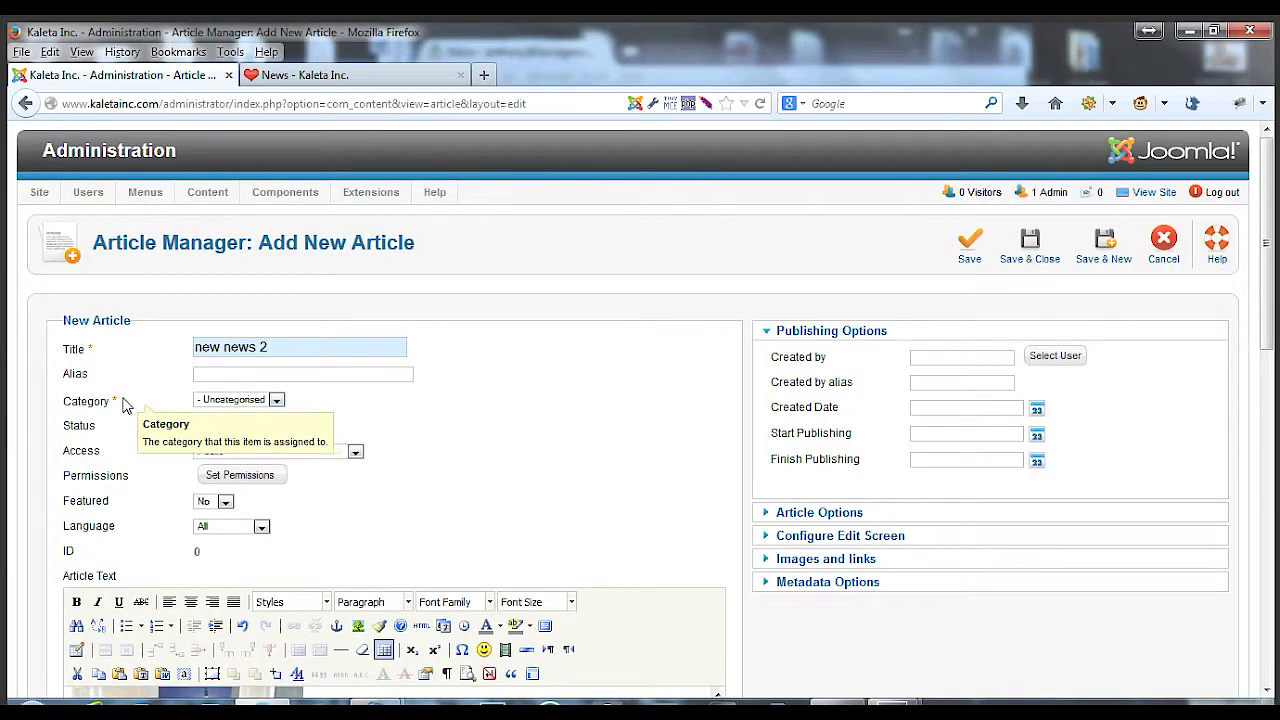
left_click(229, 400)
left_click(227, 451)
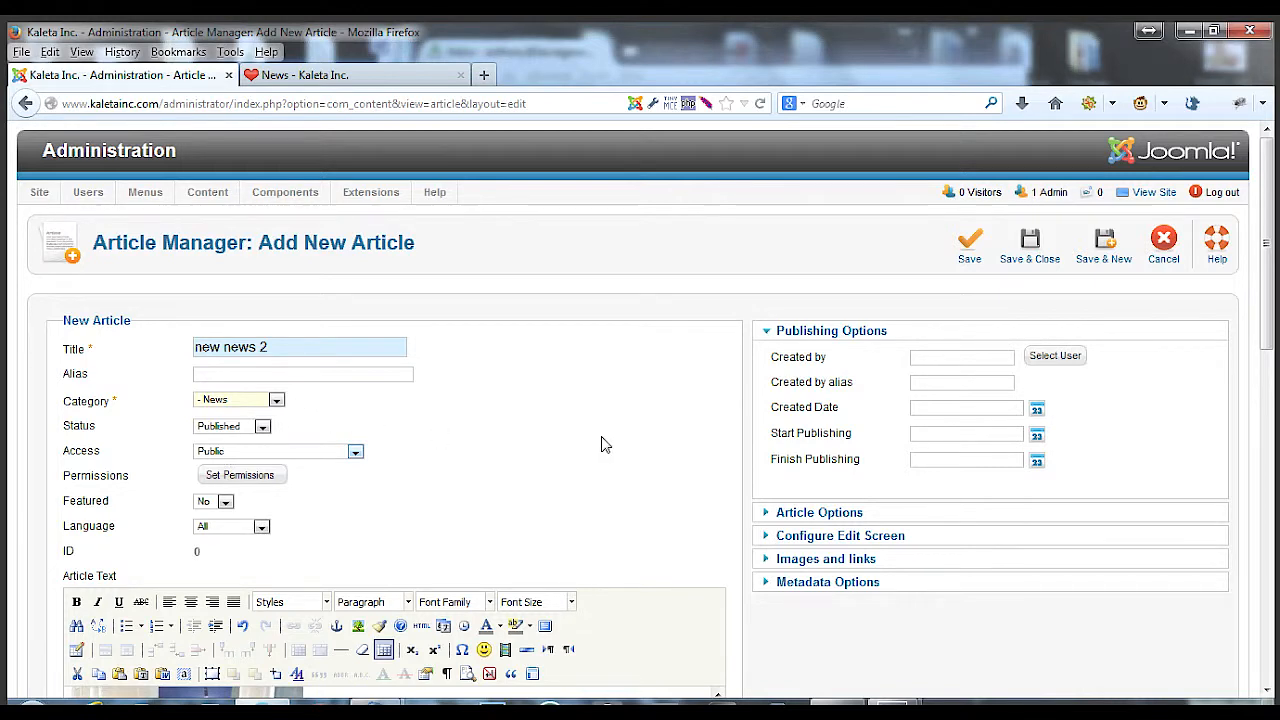
left_click(1034, 258)
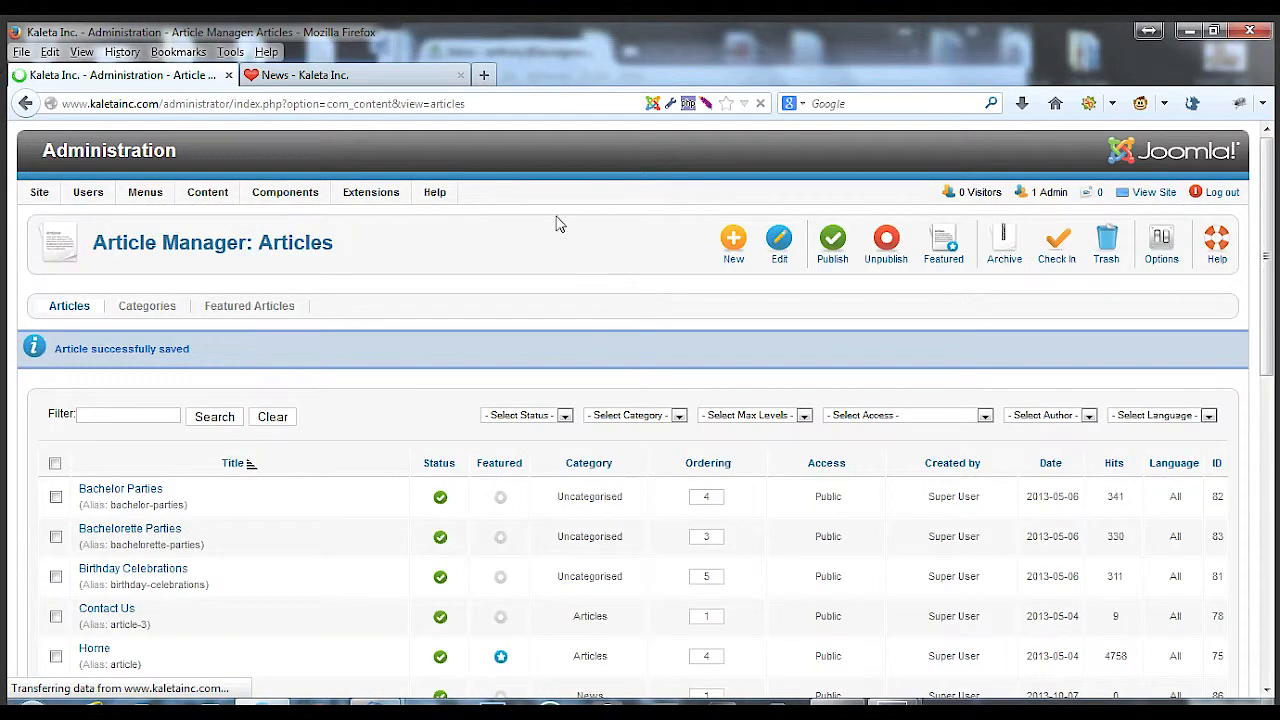
Reload the website's News page and scroll through both news posts
left_click(330, 75)
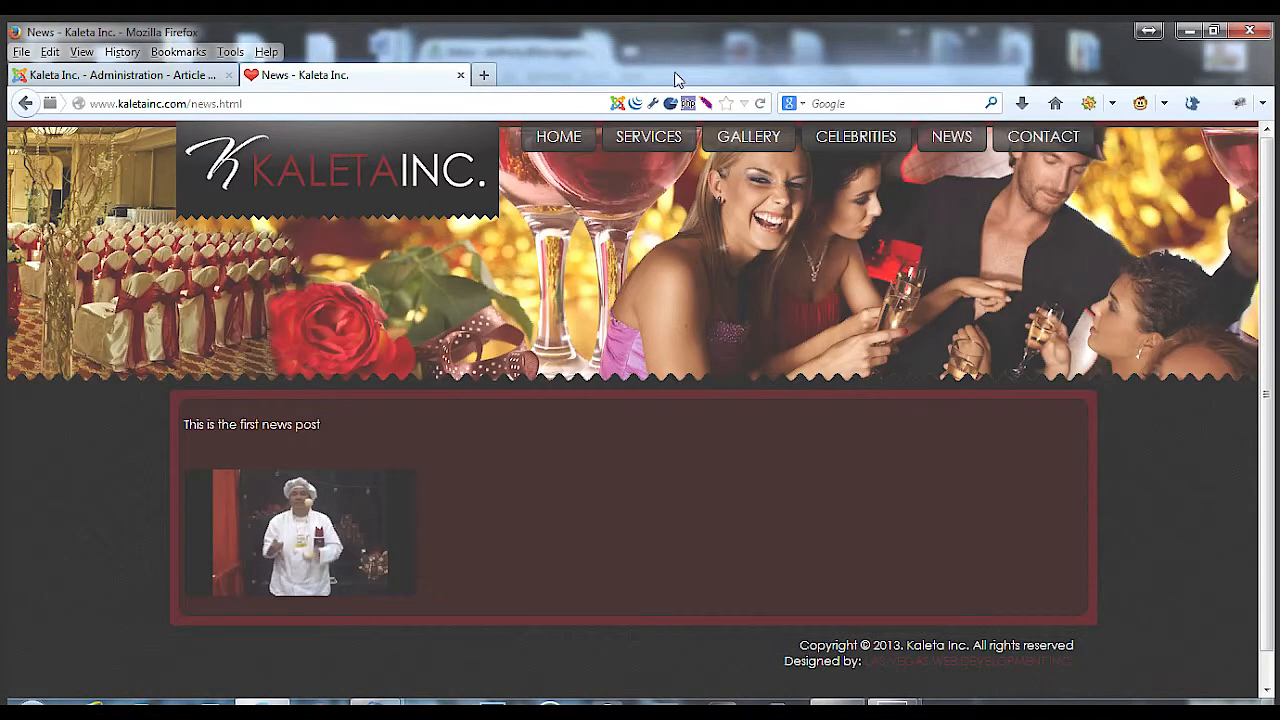
left_click(760, 103)
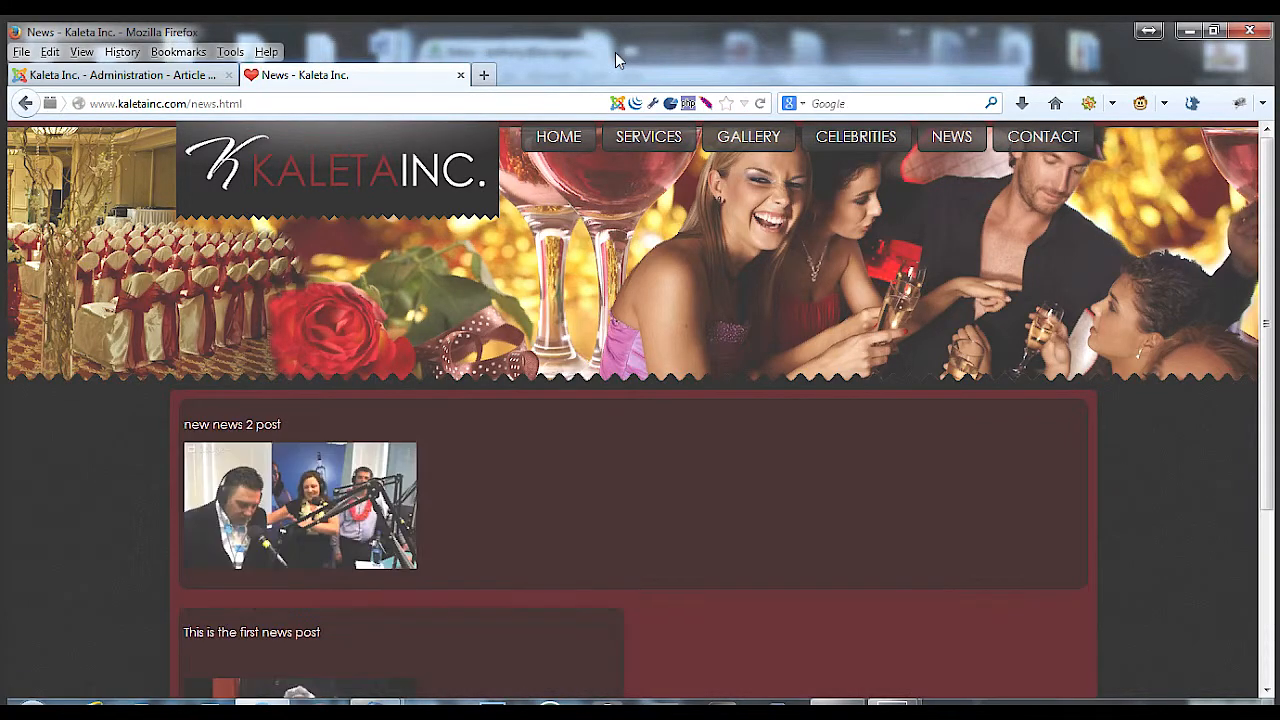
scroll(613, 344, "down", 3)
scroll(613, 342, "down", 2)
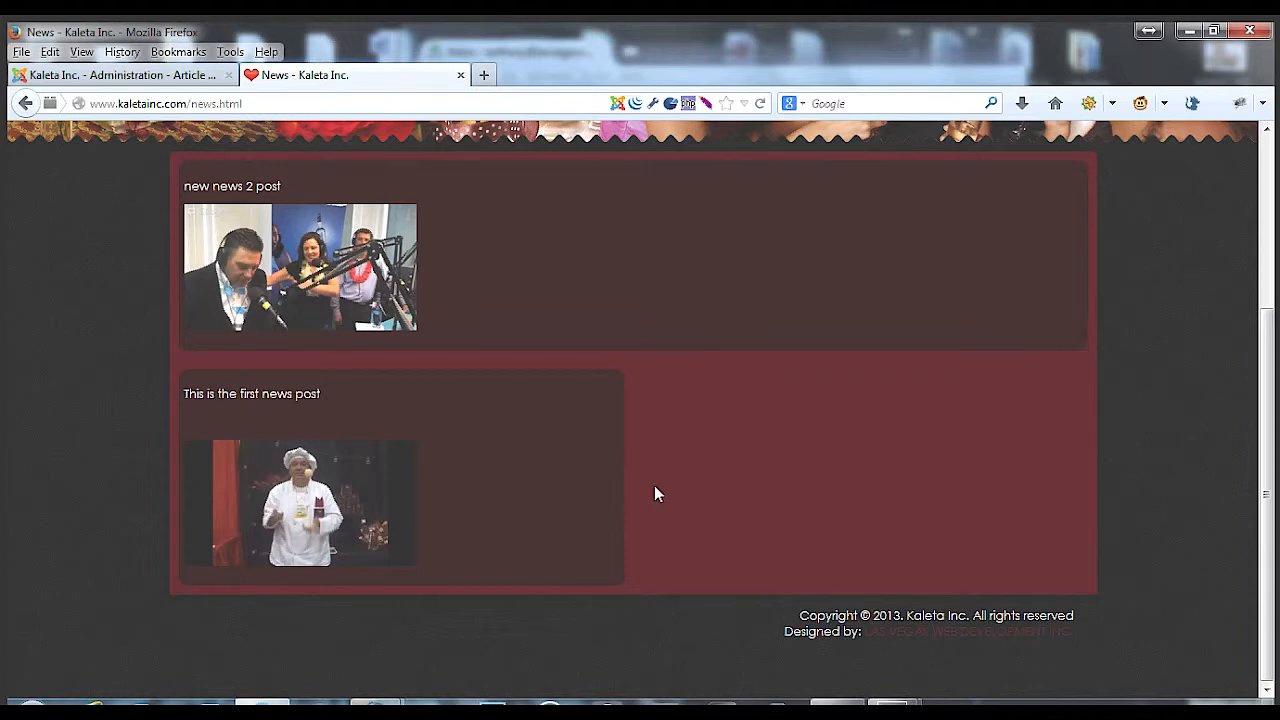
Open the News menu item from the Main Menu items list for editing
left_click(152, 78)
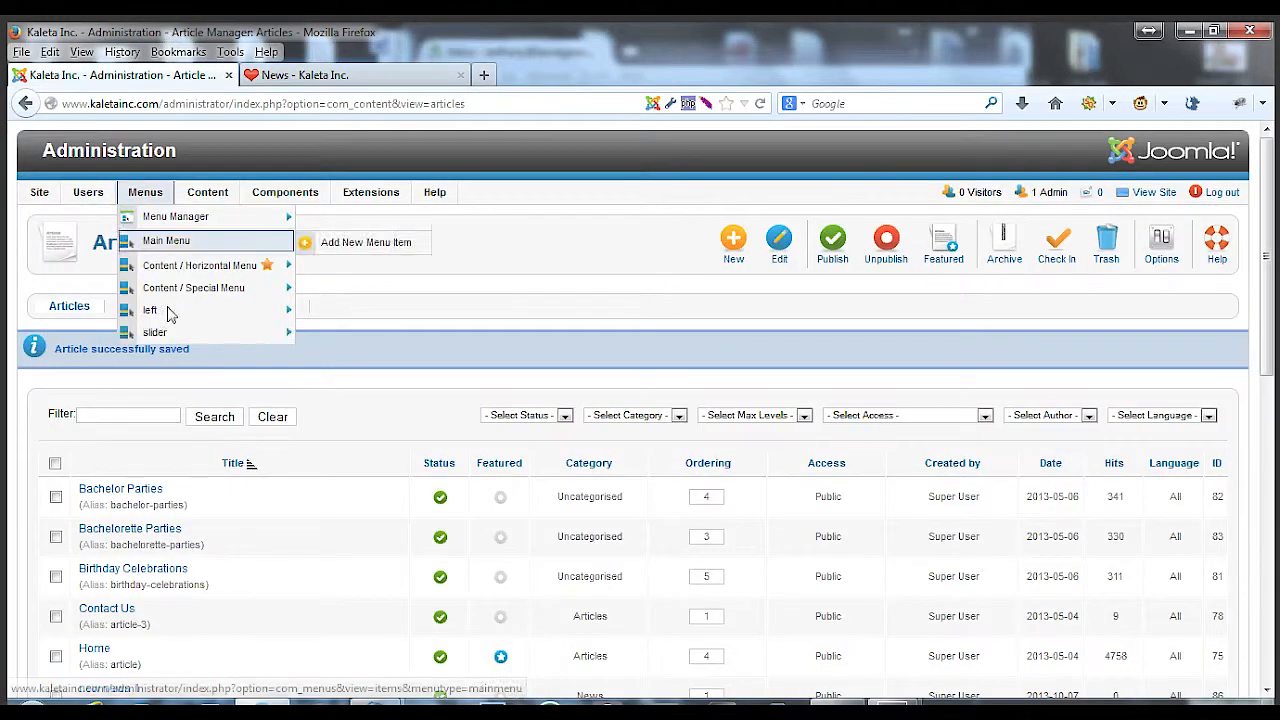
mouse_move(150, 194)
left_click(178, 243)
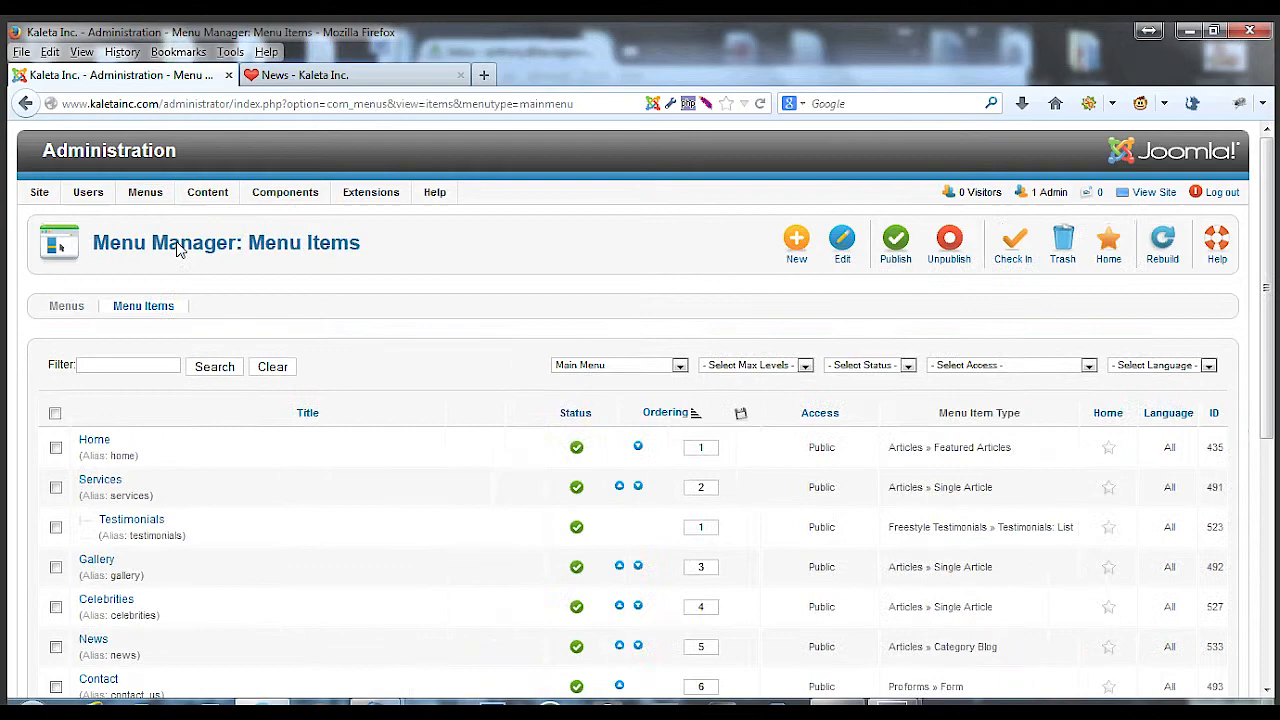
scroll(233, 471, "down", 1)
scroll(230, 471, "down", 3)
left_click(93, 432)
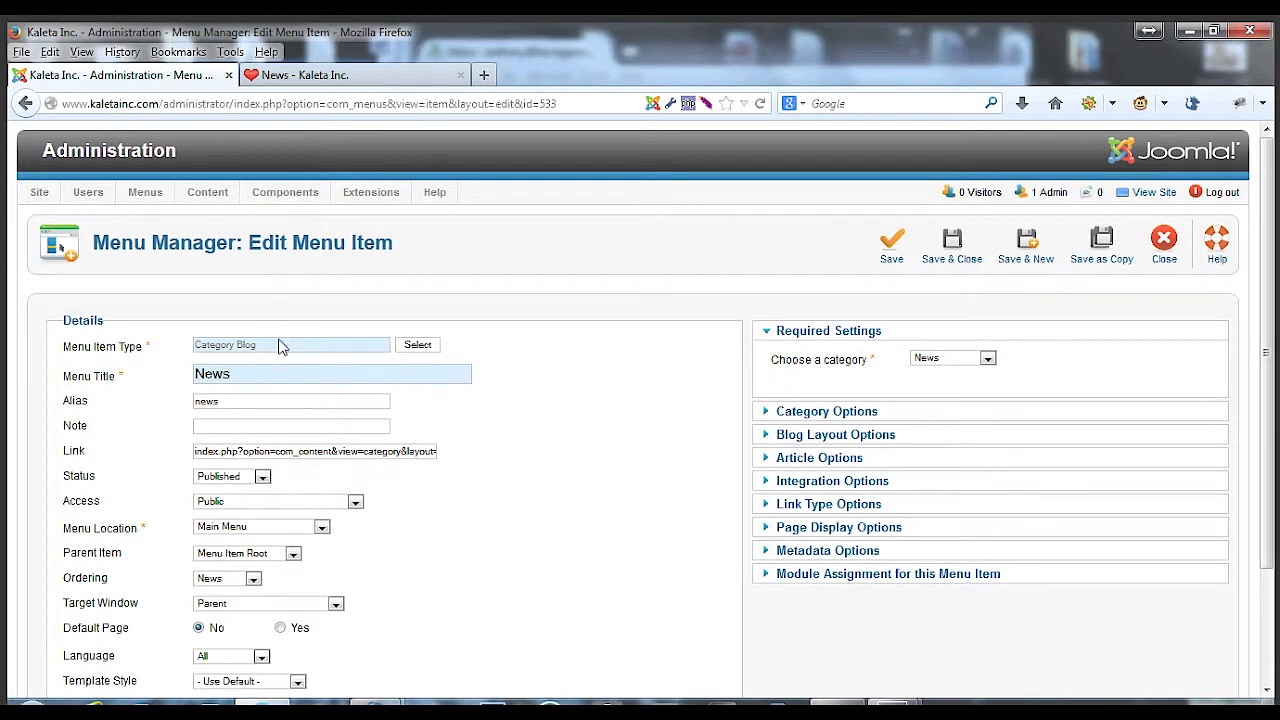
Expand the News menu item's Blog Layout Options to review its settings
scroll(648, 463, "down", 3)
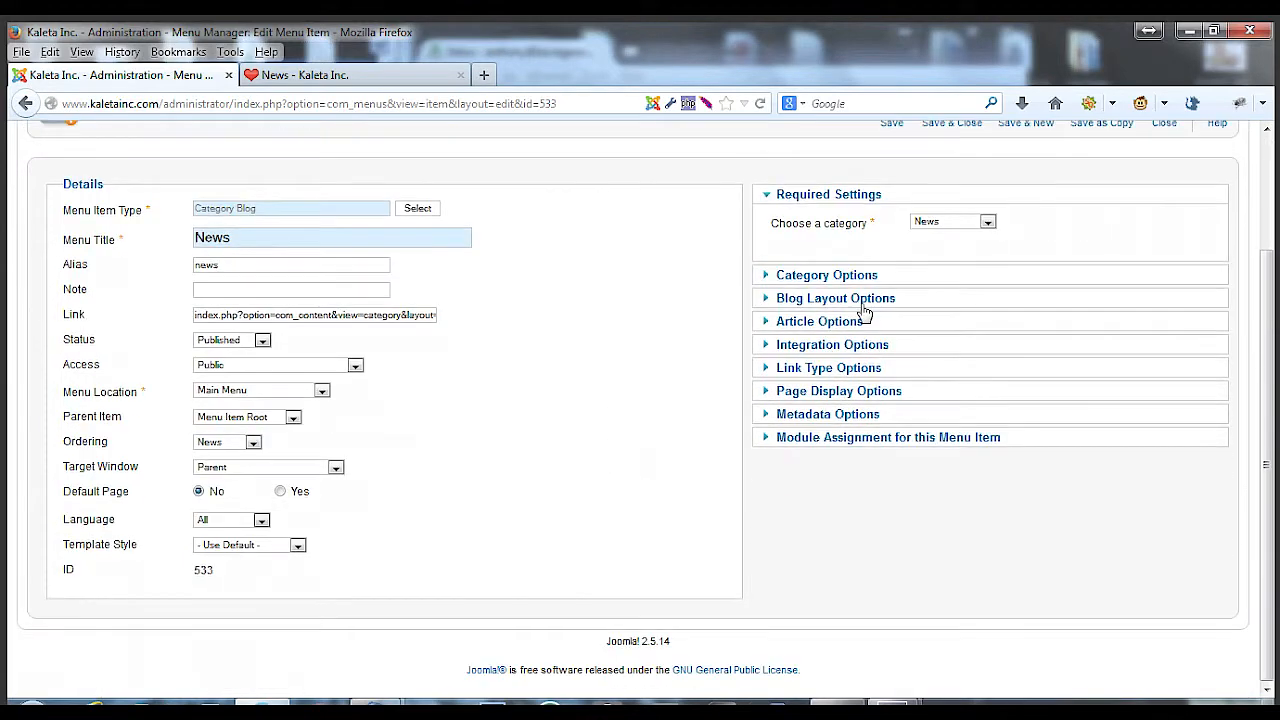
left_click(858, 300)
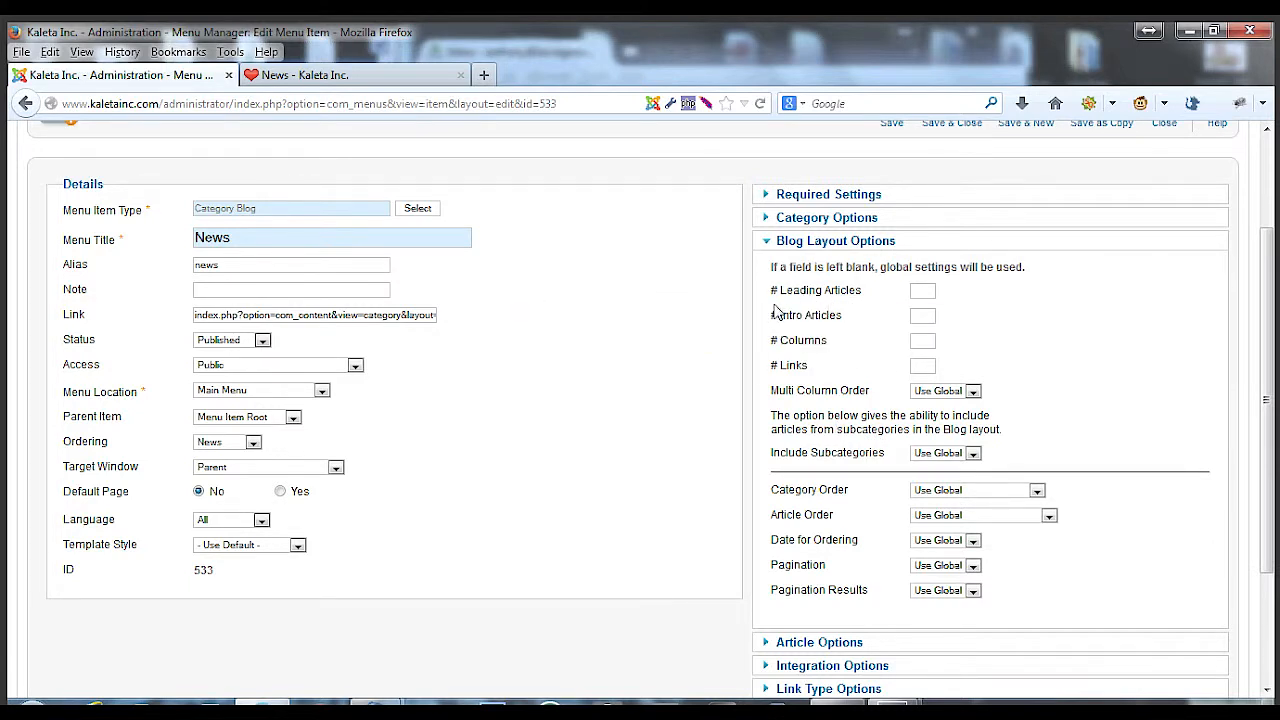
mouse_move(789, 297)
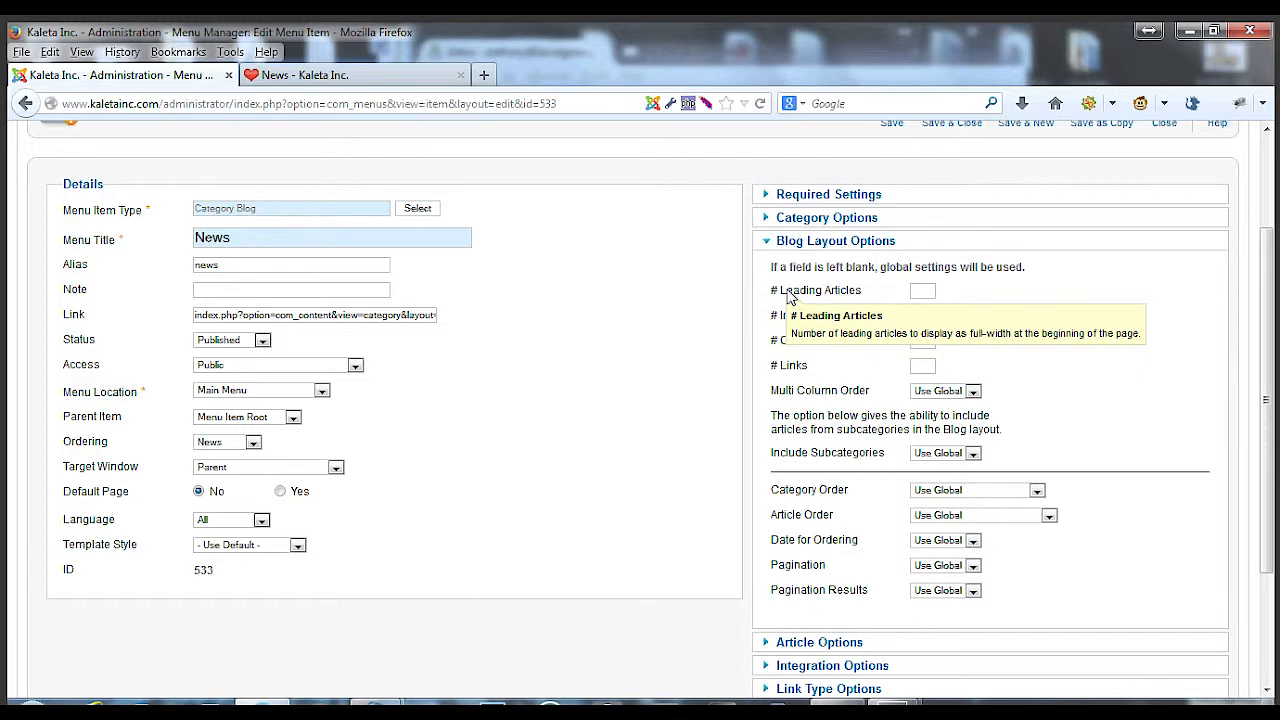
key("ctrl+Tab")
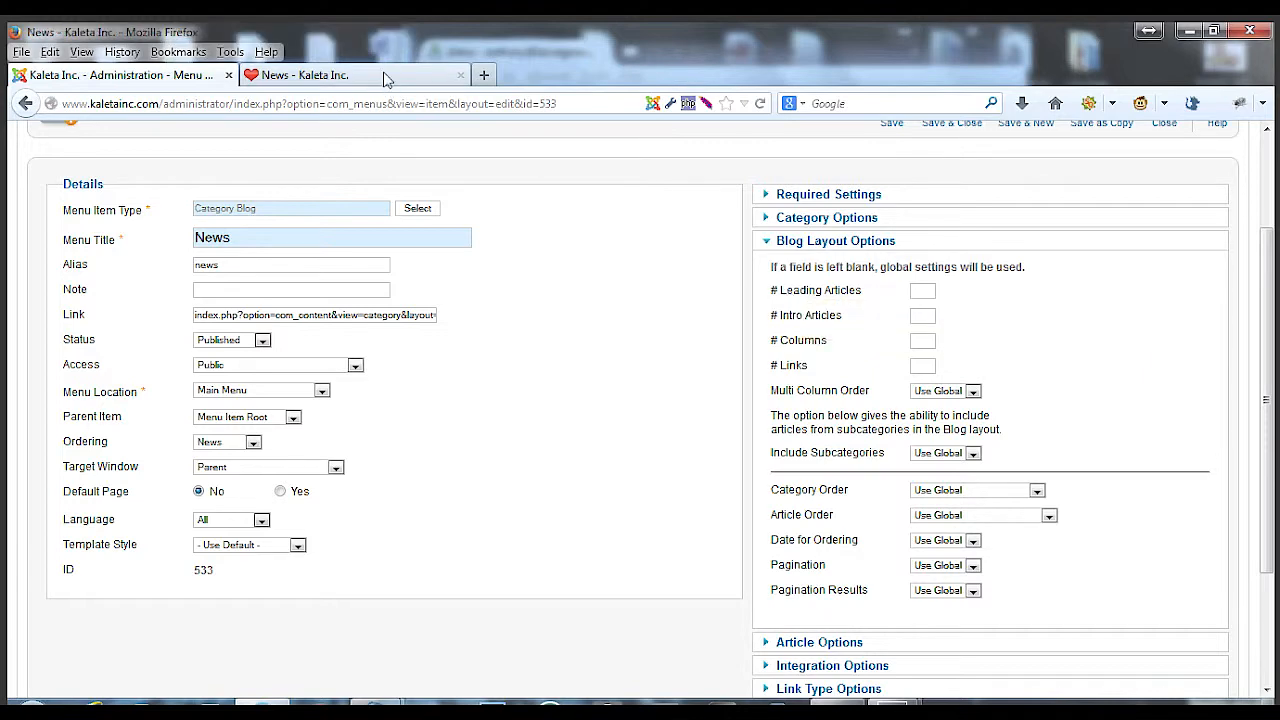
Switch between the menu item editor and the website's News page to compare them
left_click(149, 80)
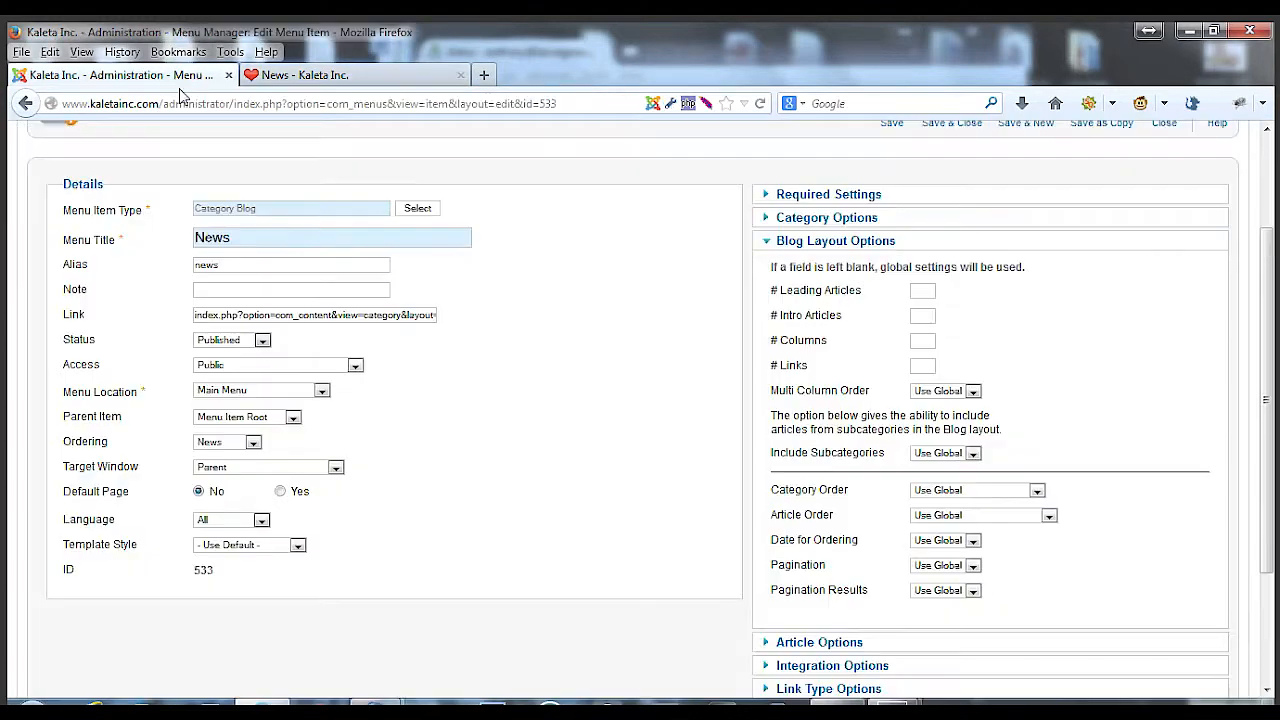
mouse_move(830, 316)
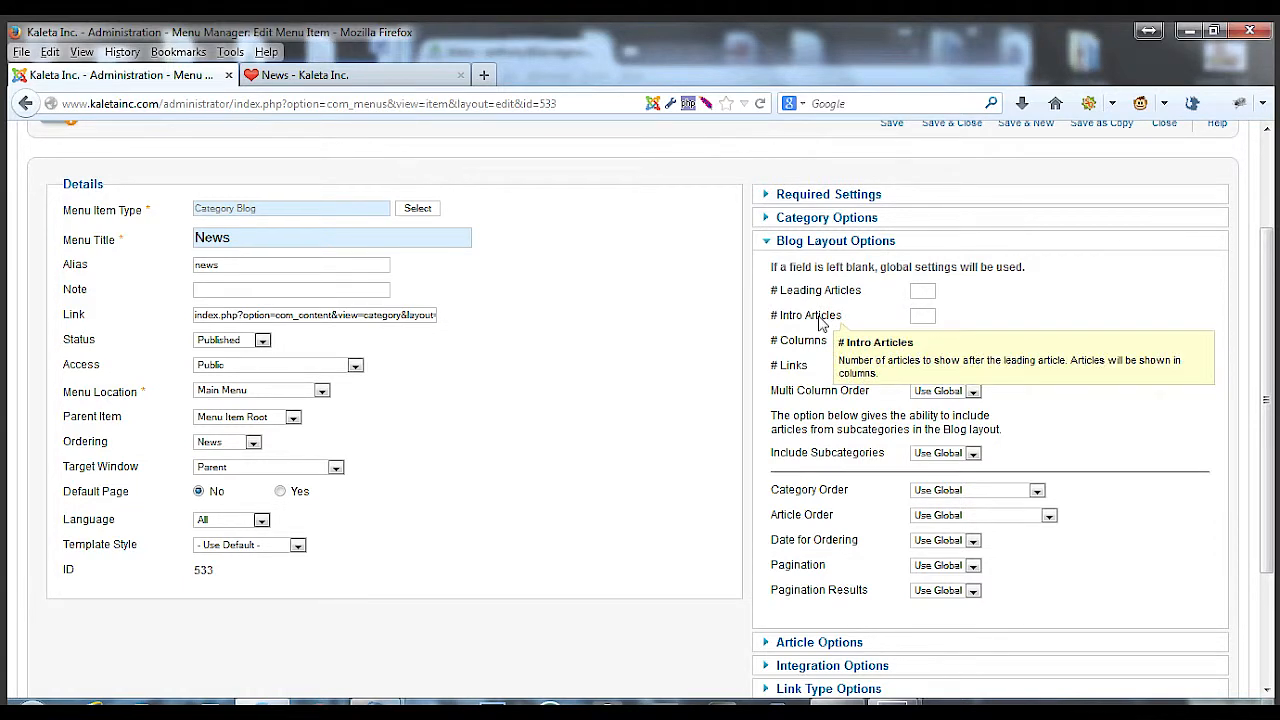
left_click(290, 76)
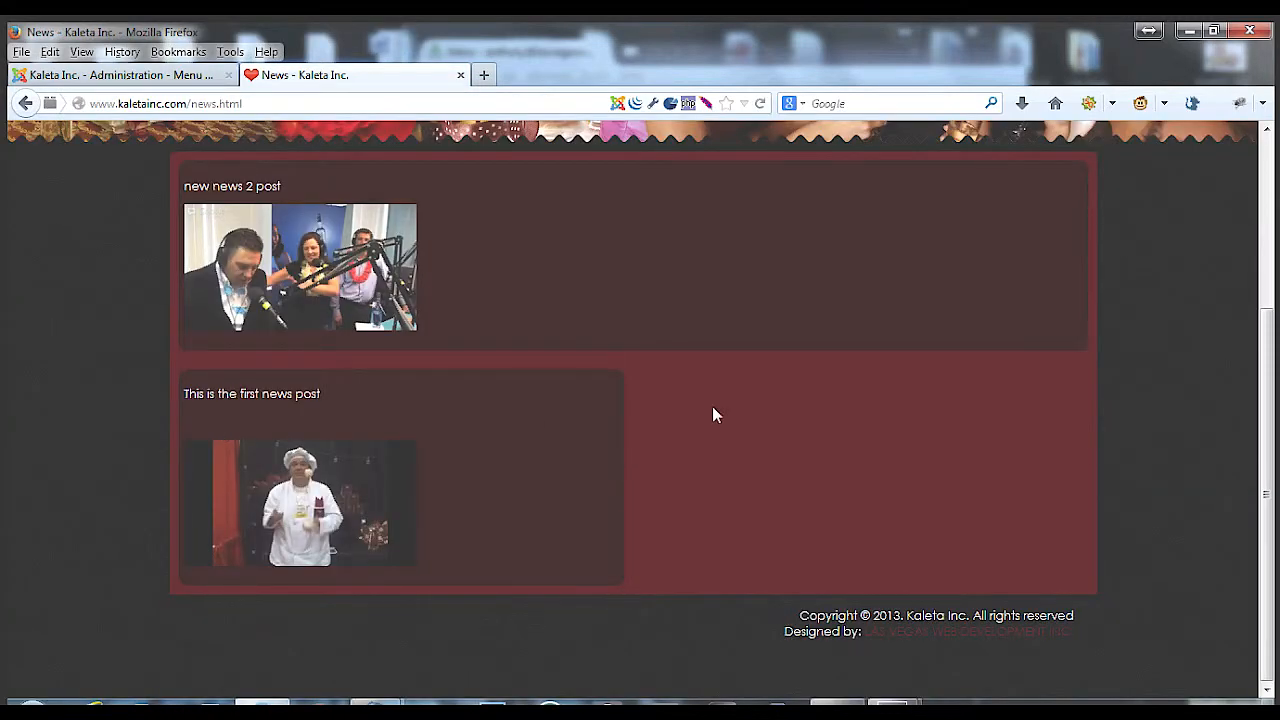
left_click(165, 75)
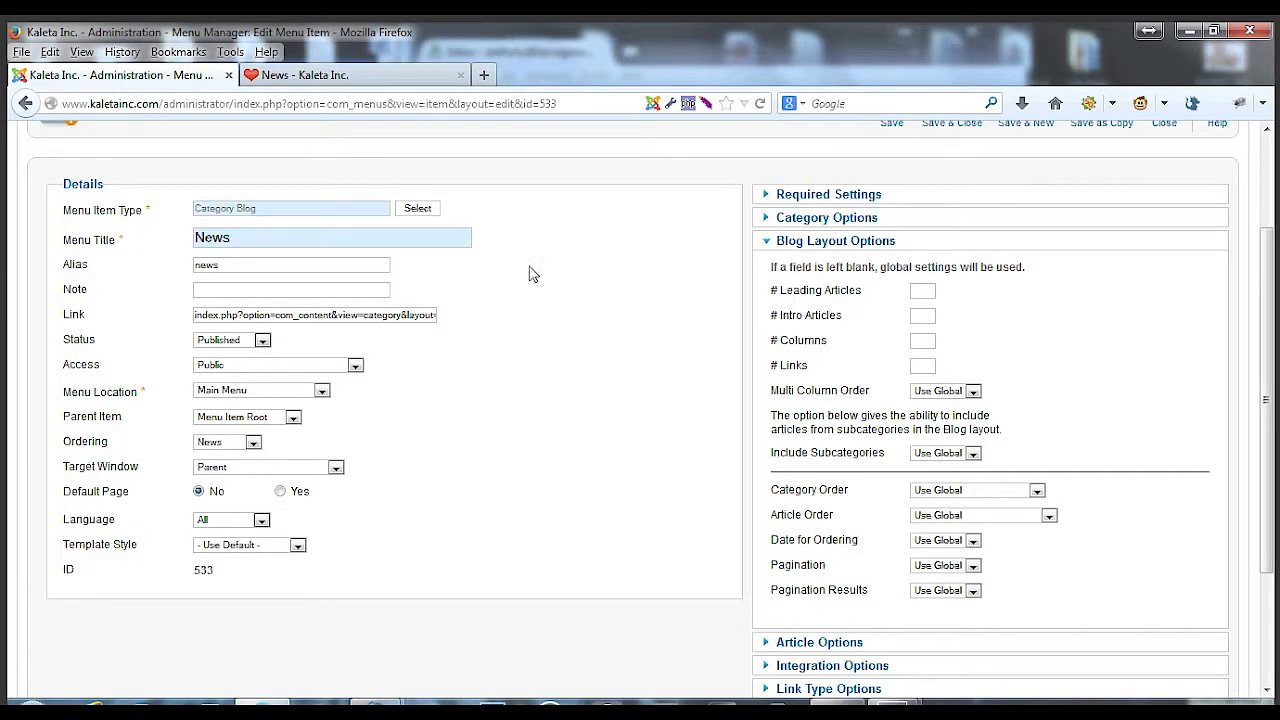
Review the Pagination Results options in the News menu item's Blog Layout Options
scroll(697, 414, "down", 2)
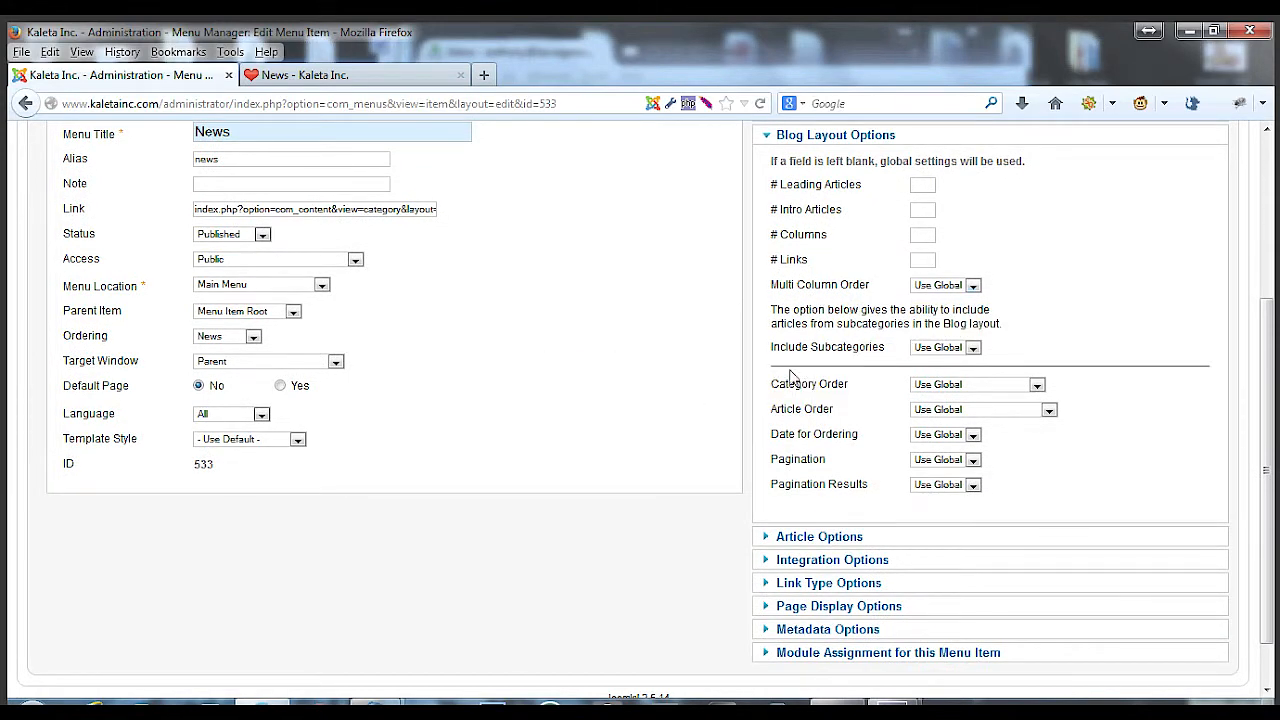
scroll(755, 482, "down", 1)
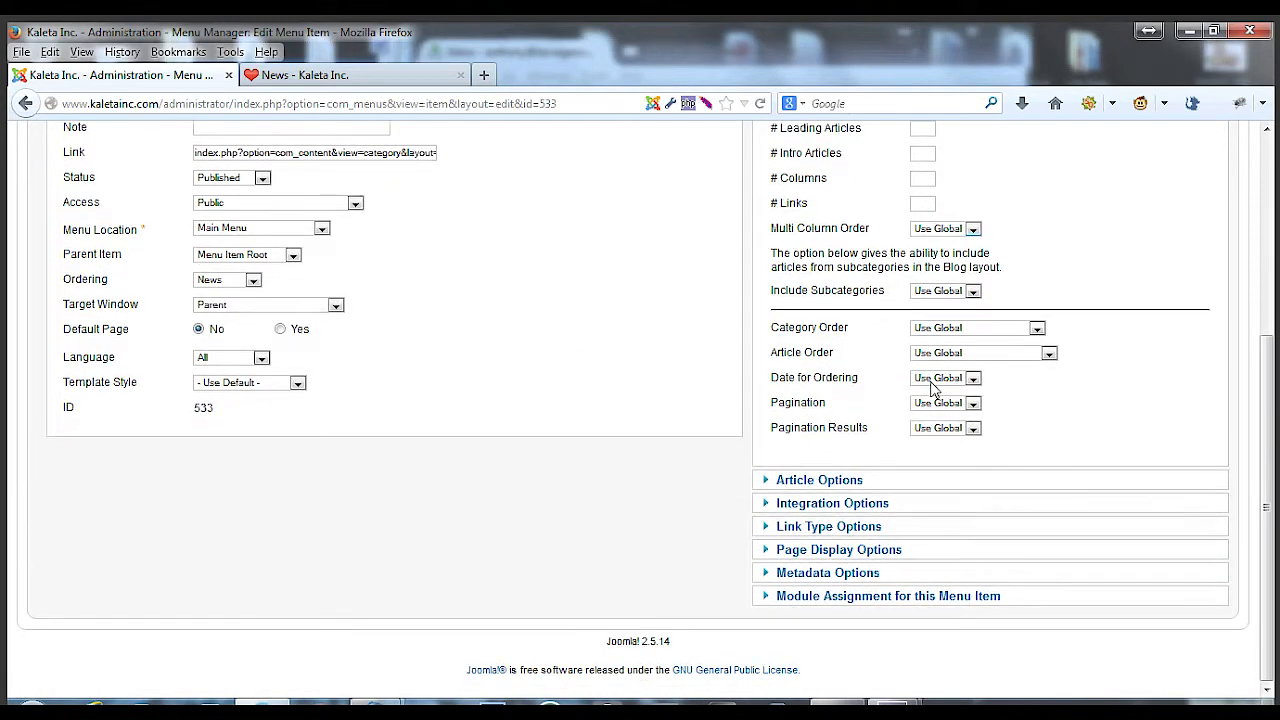
left_click(931, 437)
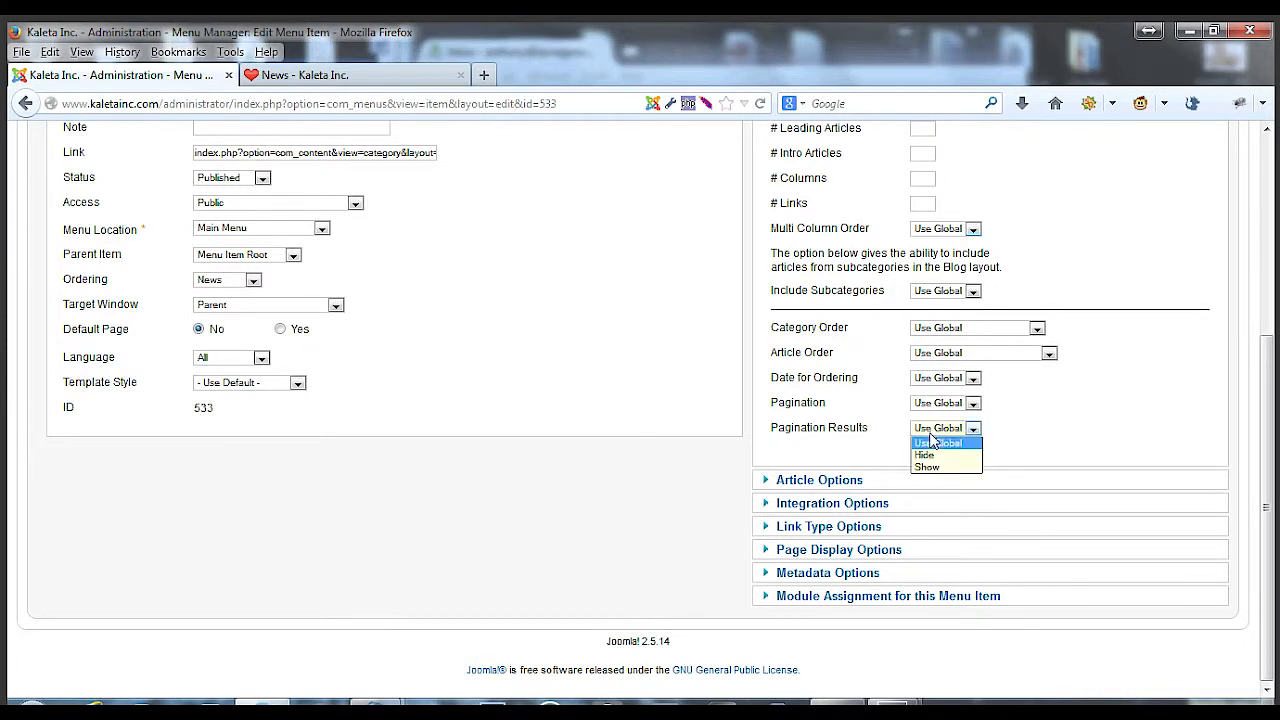
left_click(931, 441)
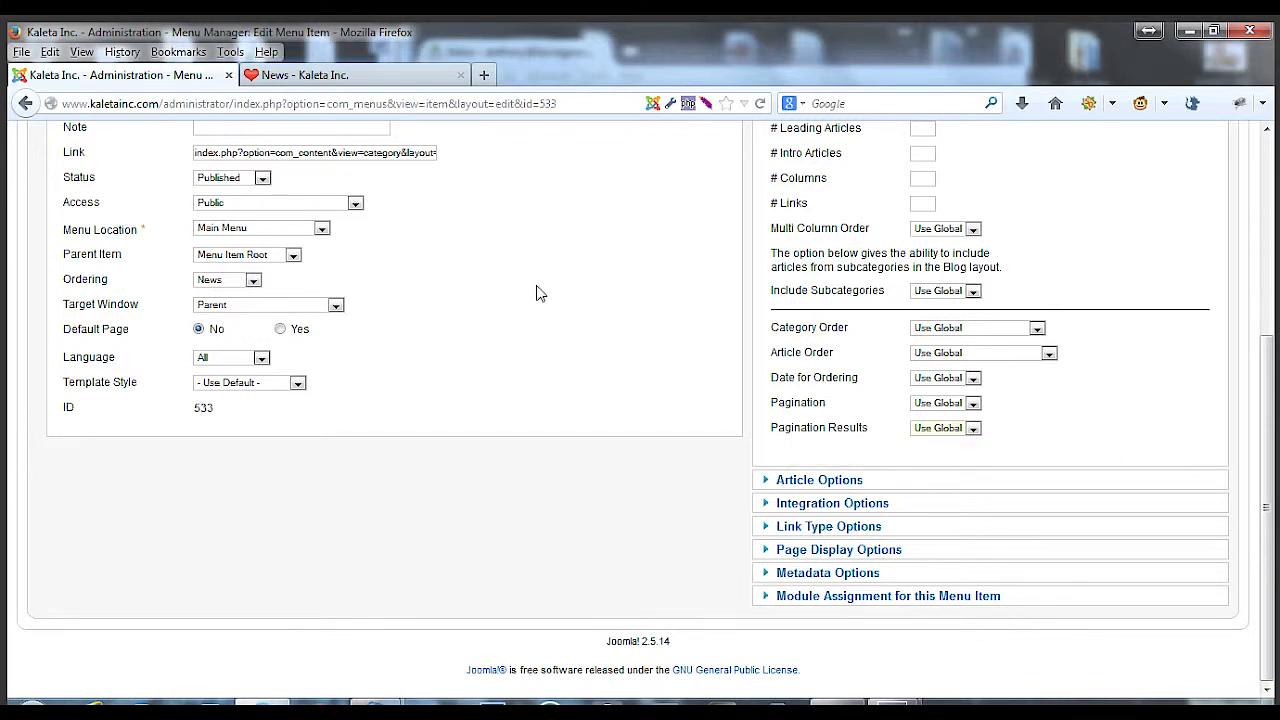
scroll(668, 322, "up", 4)
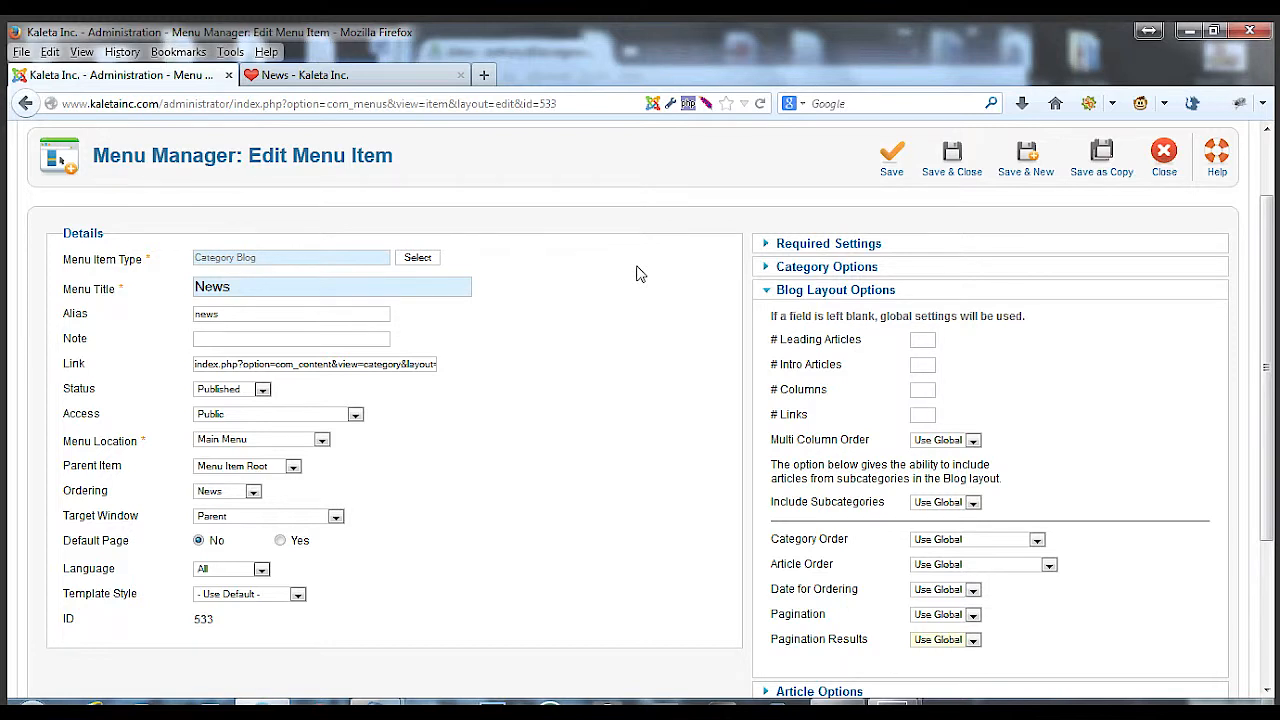
left_click(400, 78)
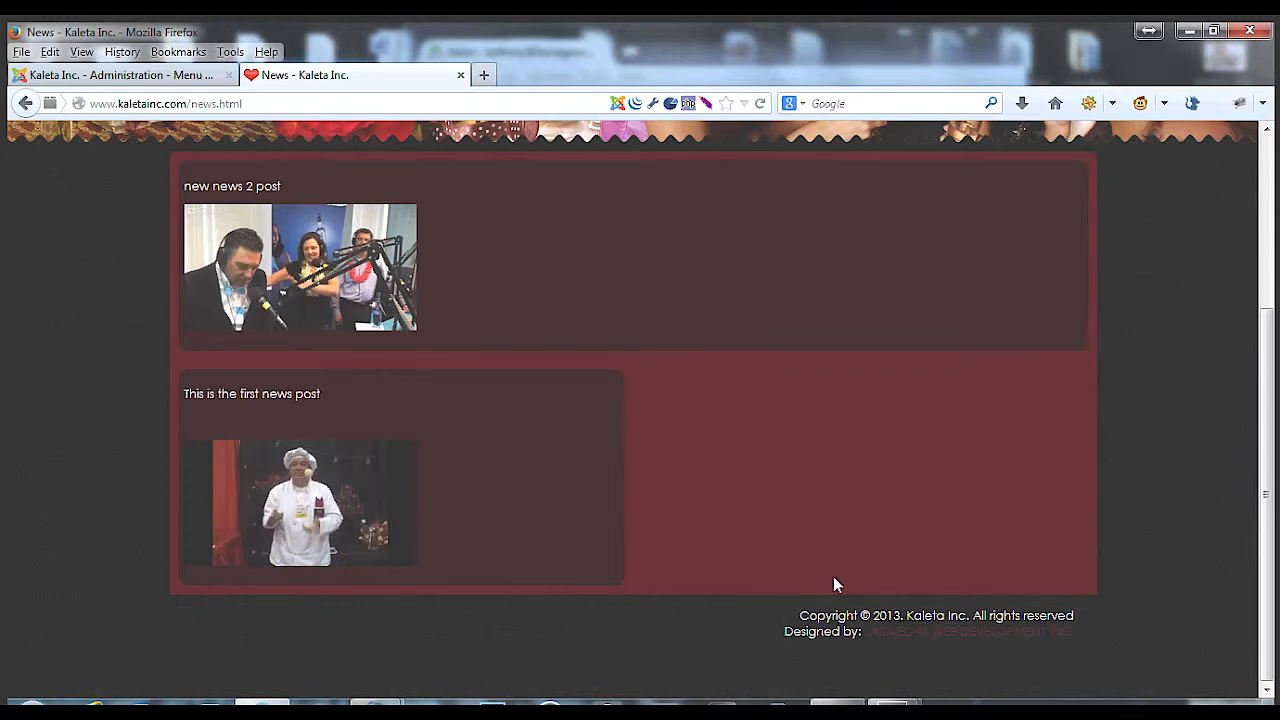
left_click(840, 103)
type(">")
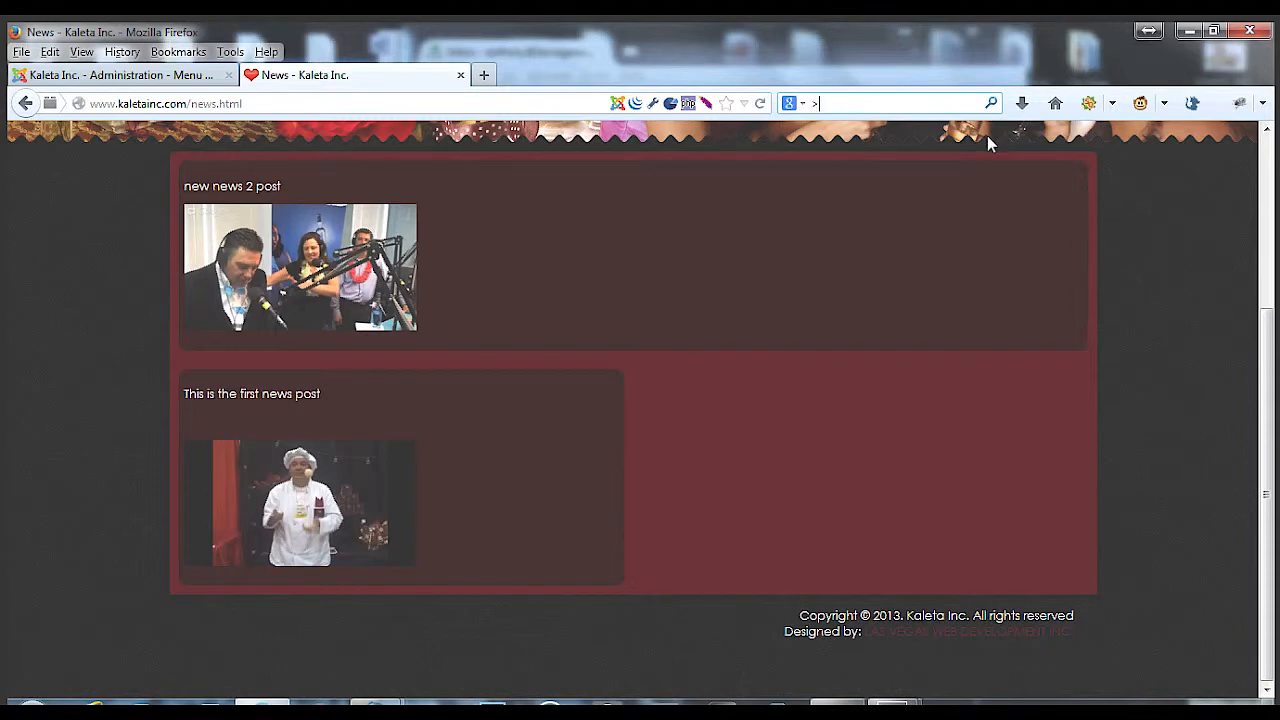
key("ctrl+a")
key("BackSpace")
Compare the News menu item's blog layout settings with the live News page again
left_click(162, 84)
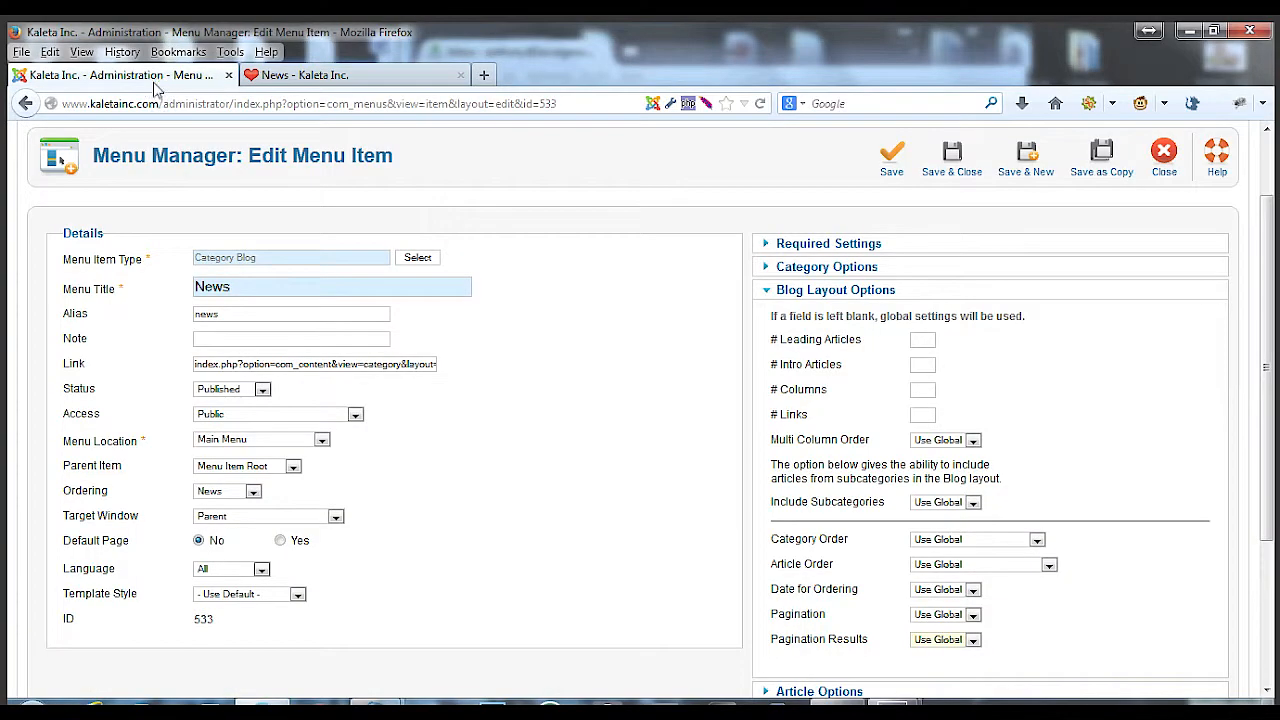
scroll(727, 392, "down", 2)
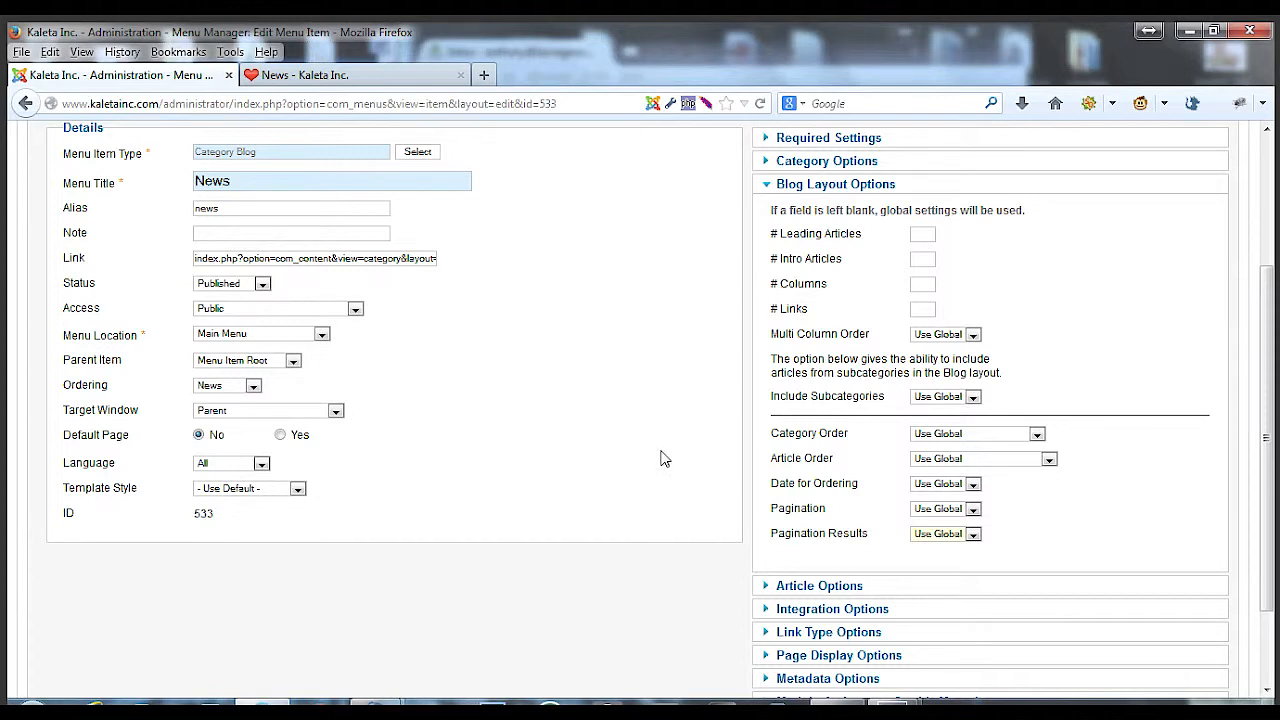
left_click(430, 78)
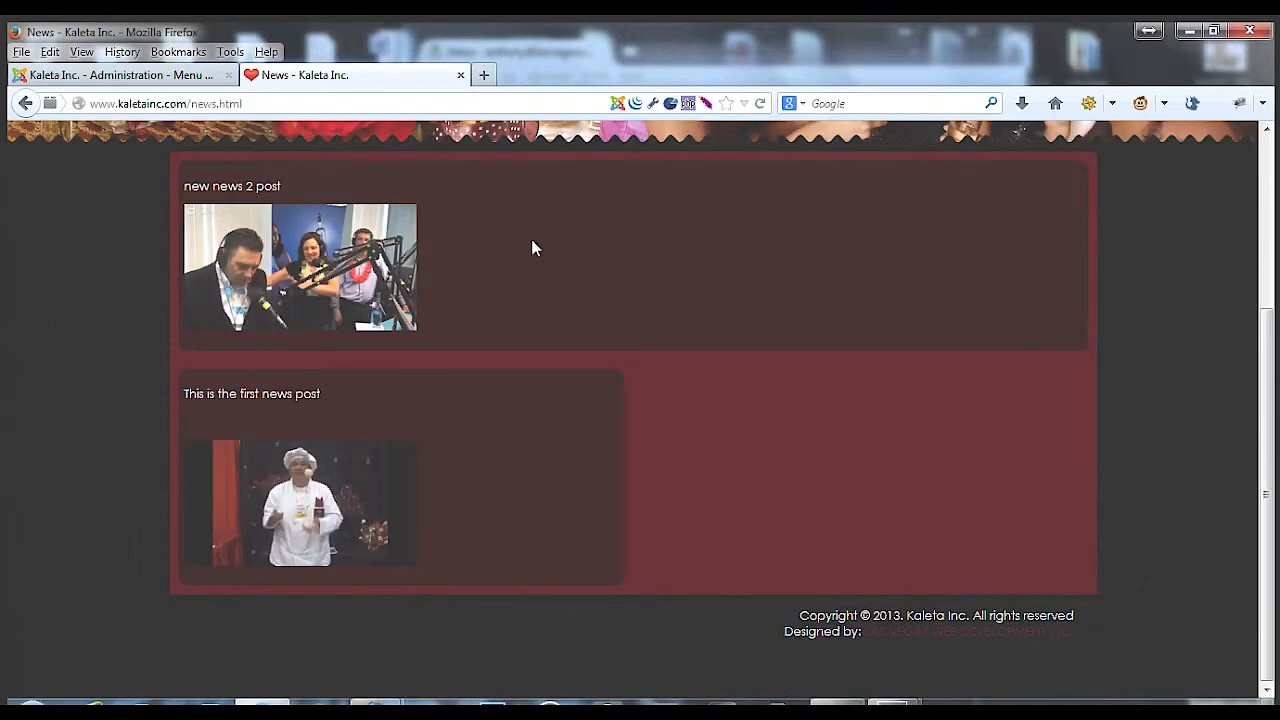
left_click(150, 78)
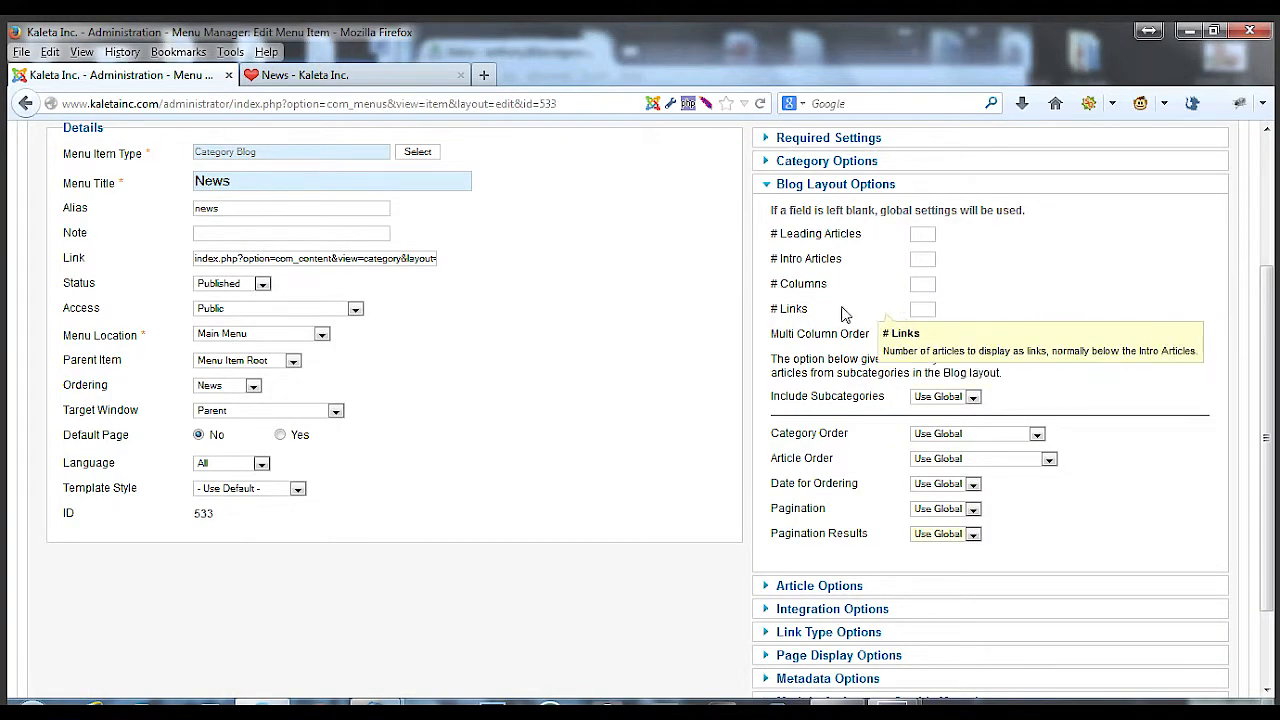
scroll(852, 455, "down", 1)
scroll(855, 441, "down", 1)
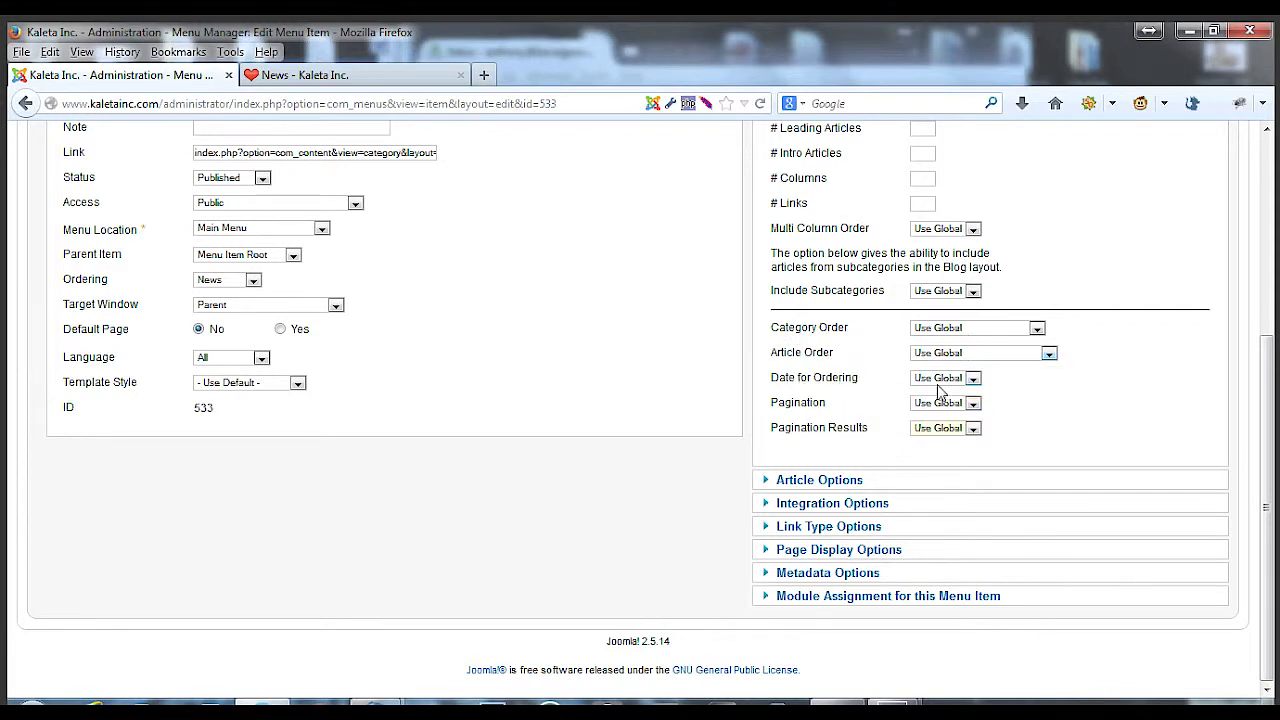
Set the blog layout's Pagination option to Show
left_click(940, 385)
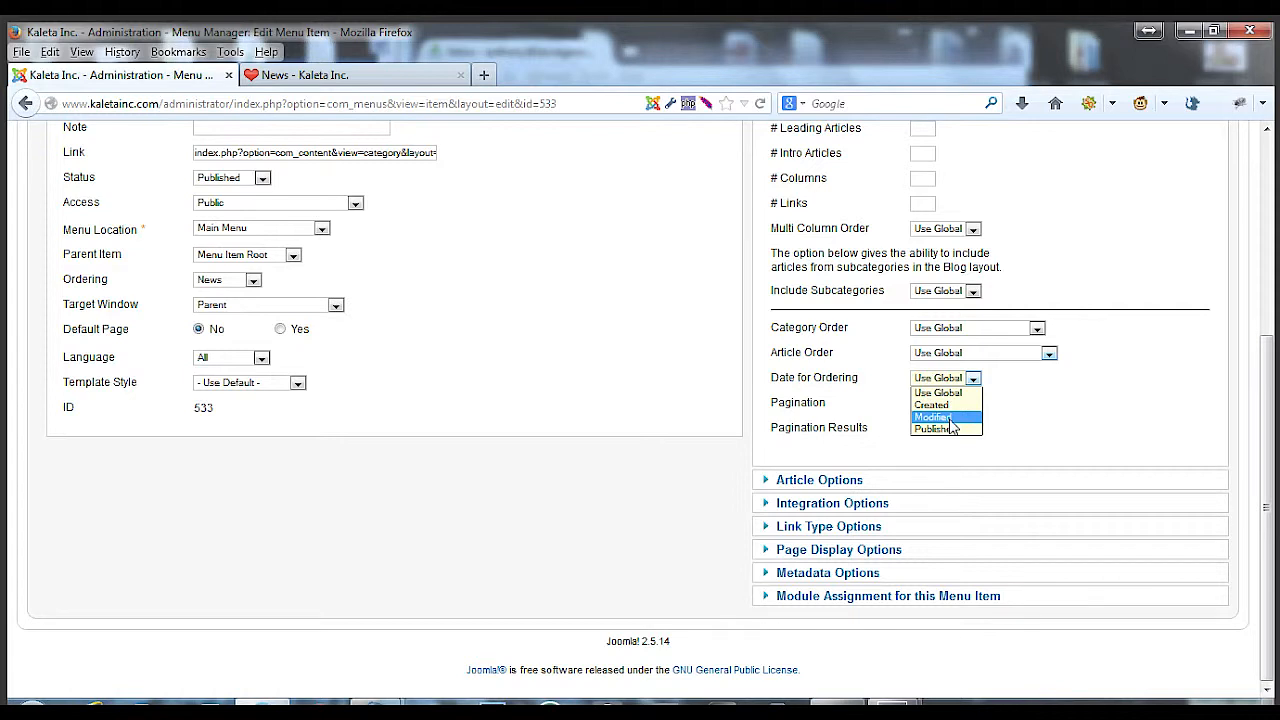
mouse_move(826, 405)
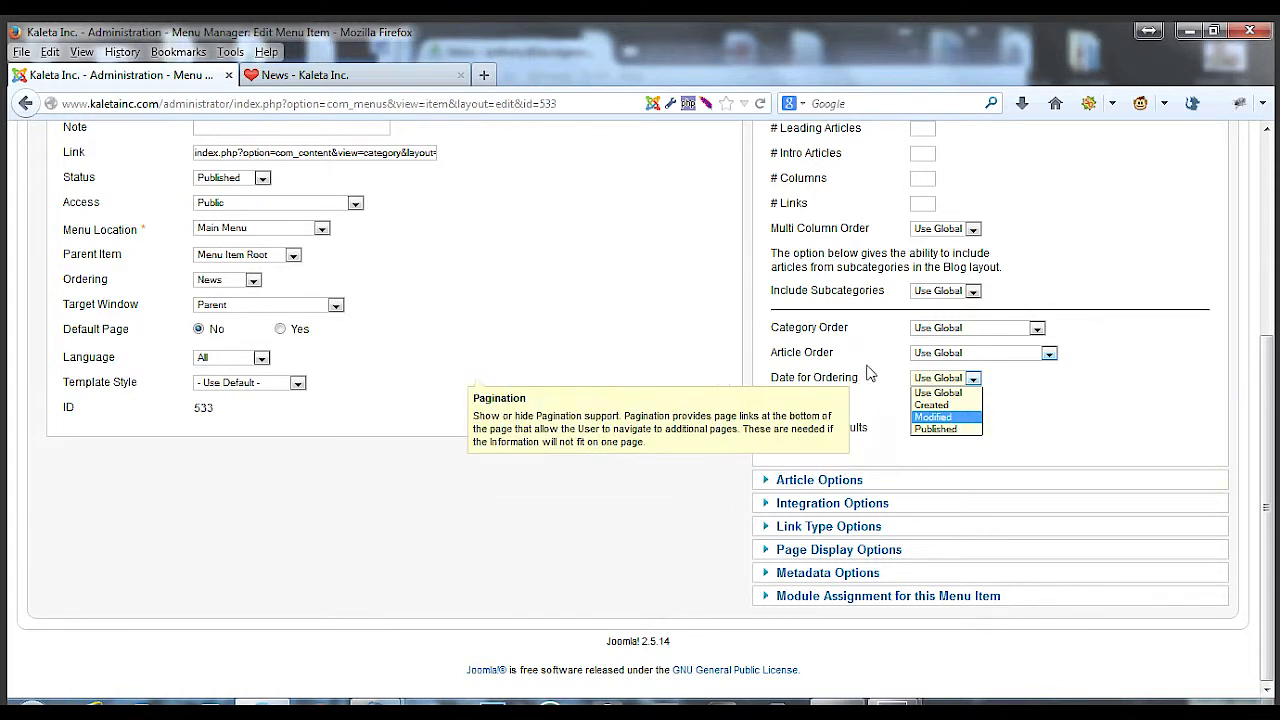
mouse_move(868, 365)
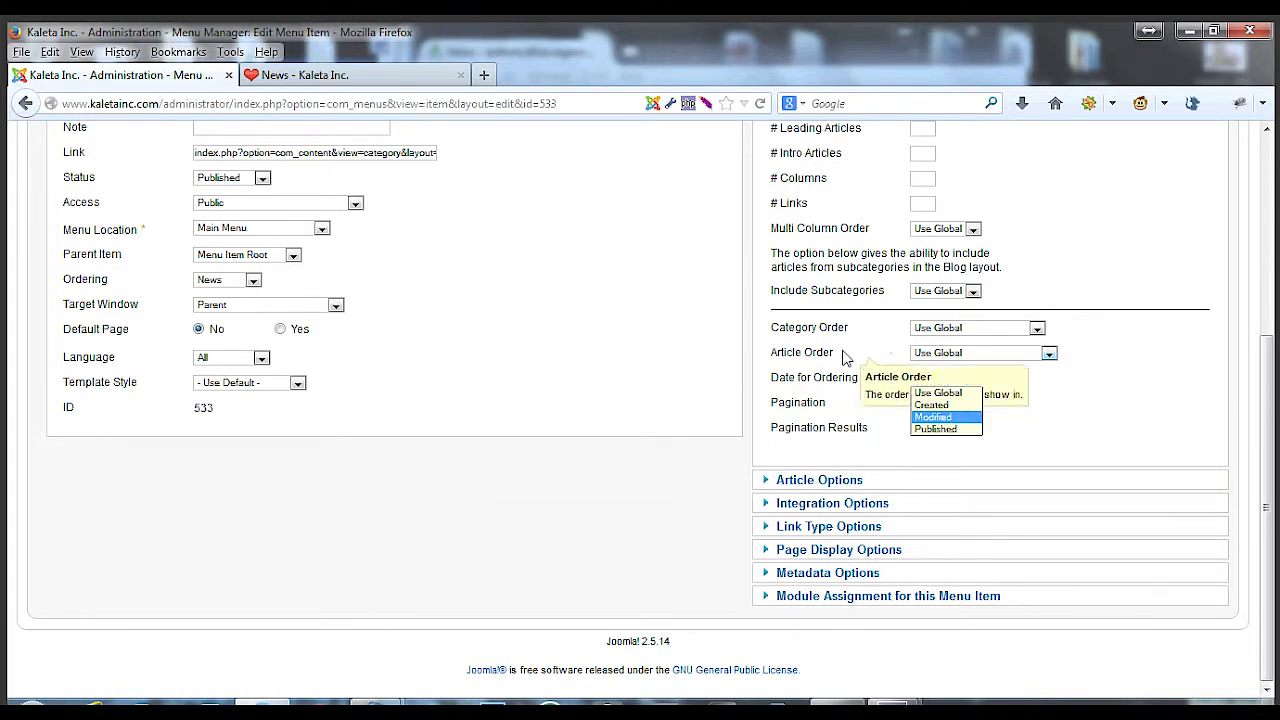
left_click(843, 357)
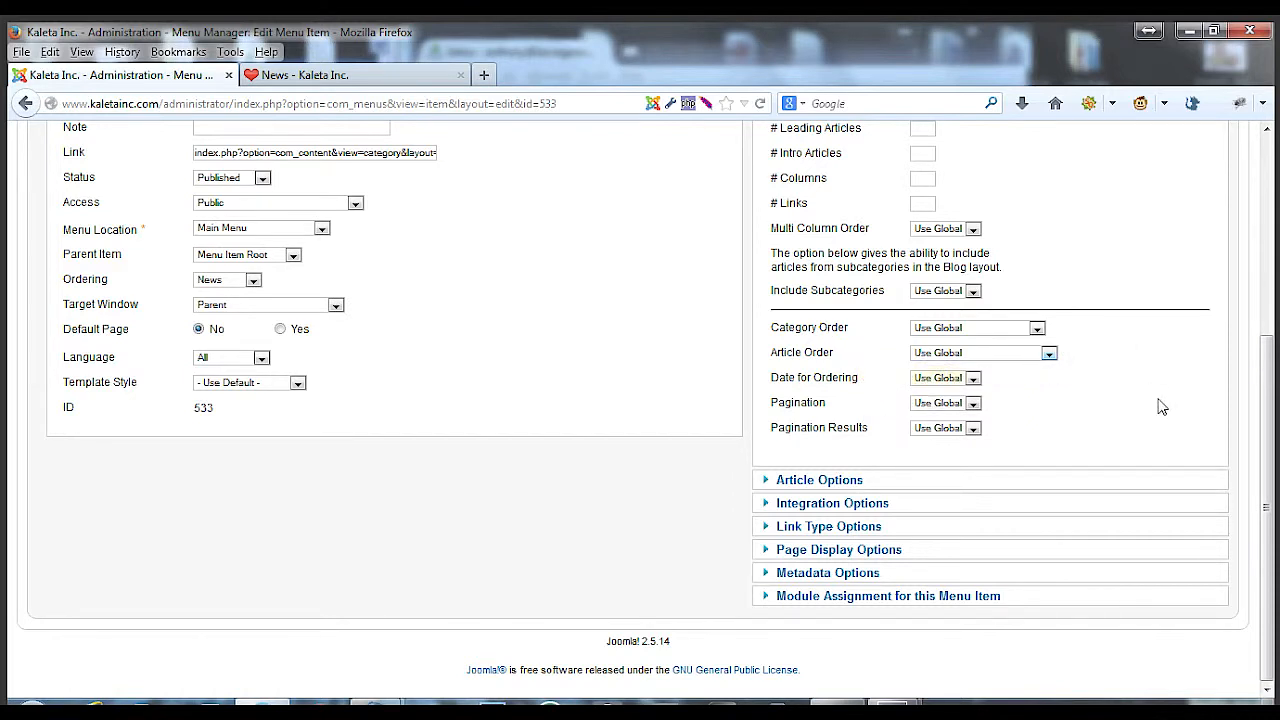
left_click(955, 404)
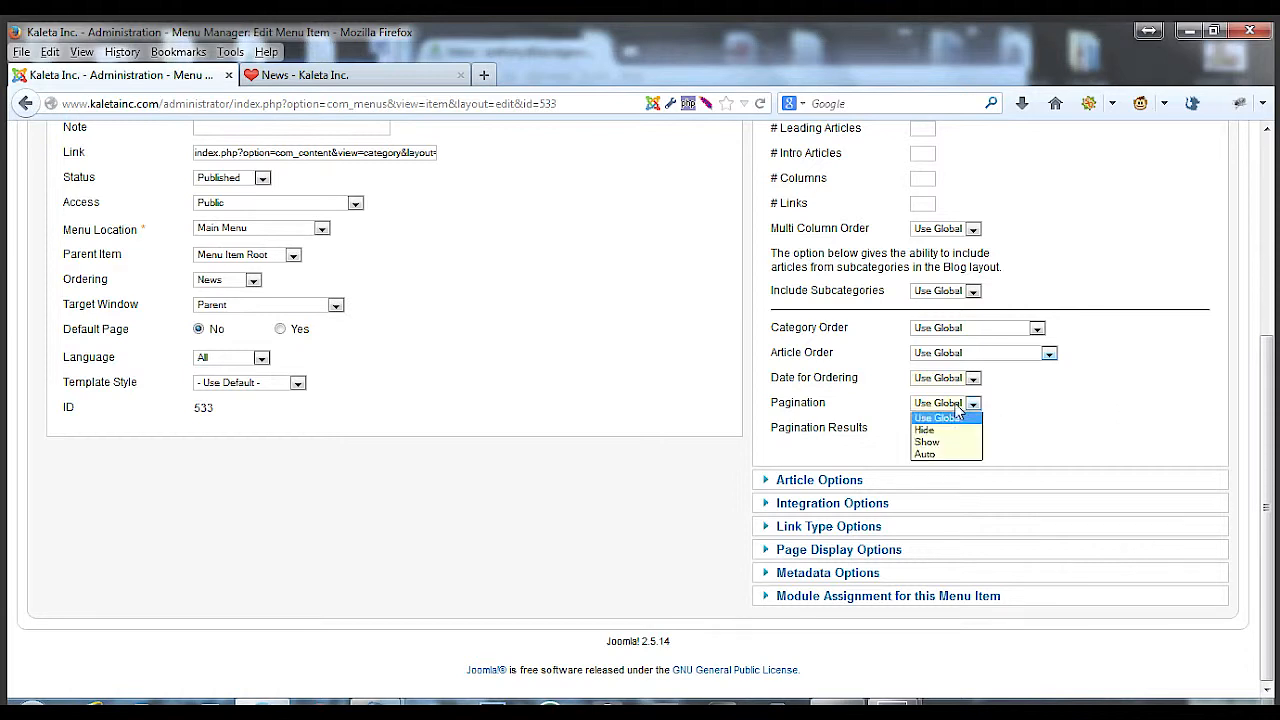
left_click(949, 442)
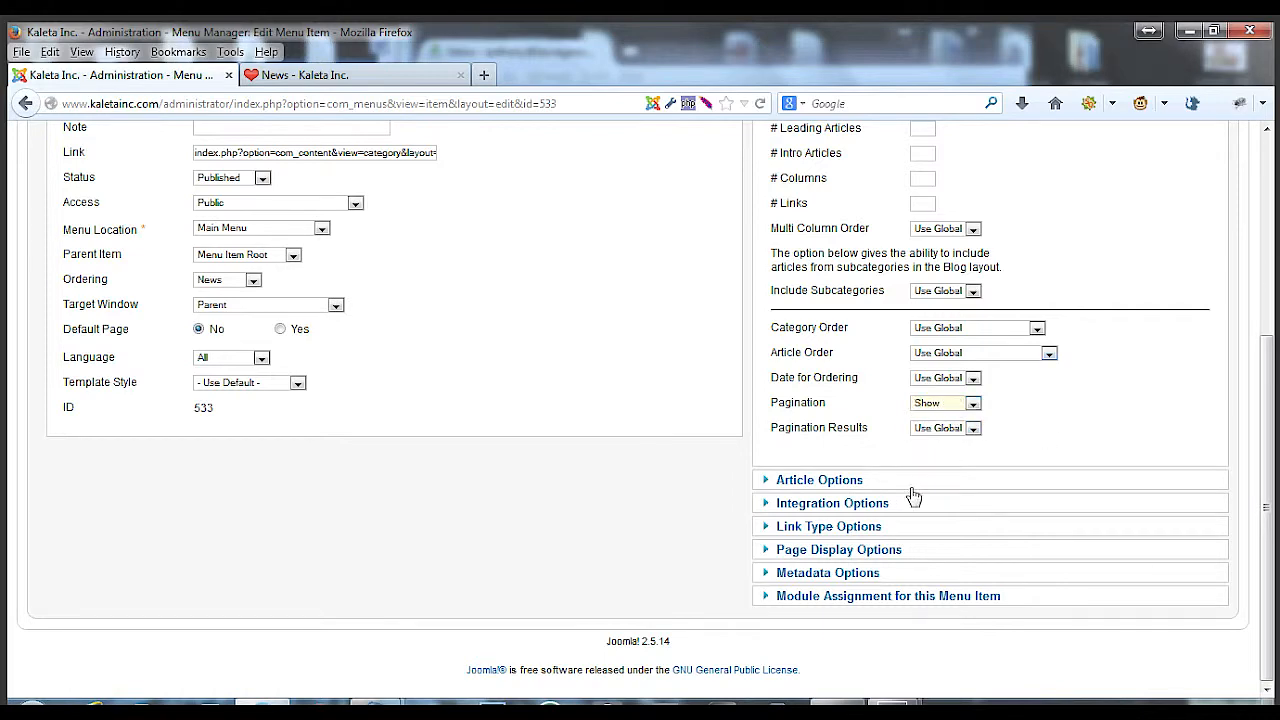
Expand Article Options and set Show Title to Show and Linked Titles to Yes
left_click(823, 481)
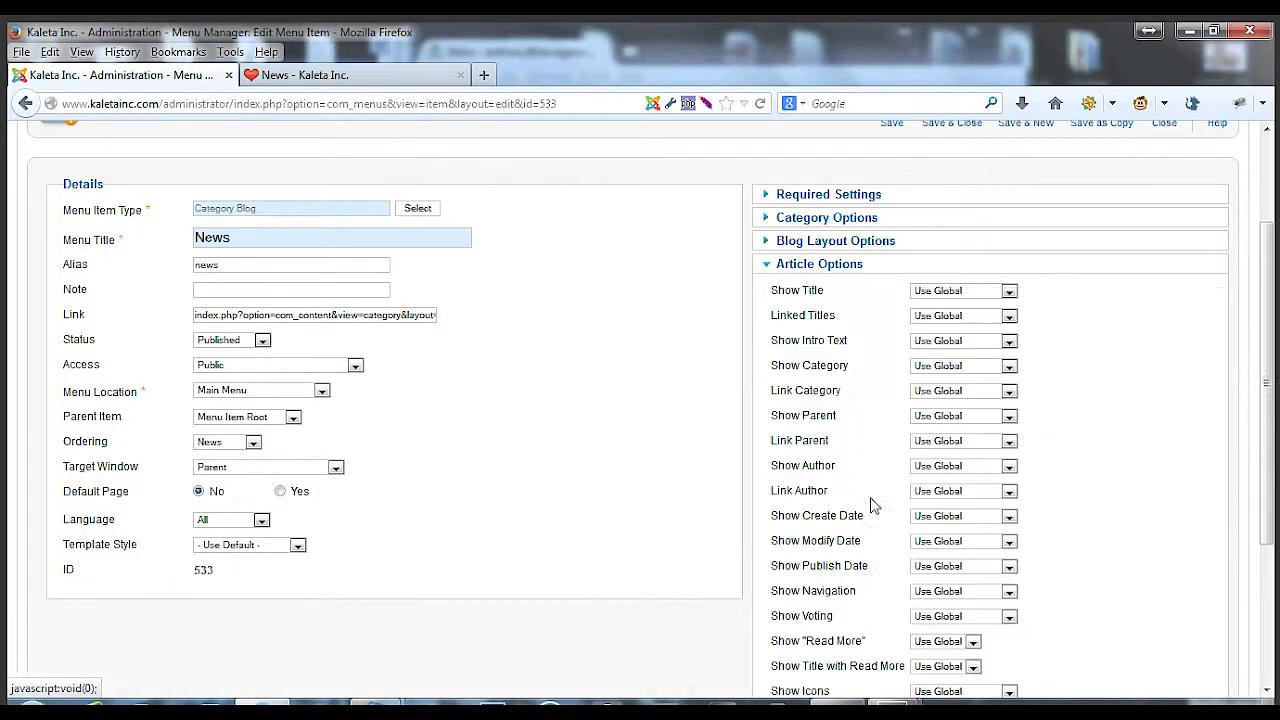
left_click(968, 291)
left_click(946, 343)
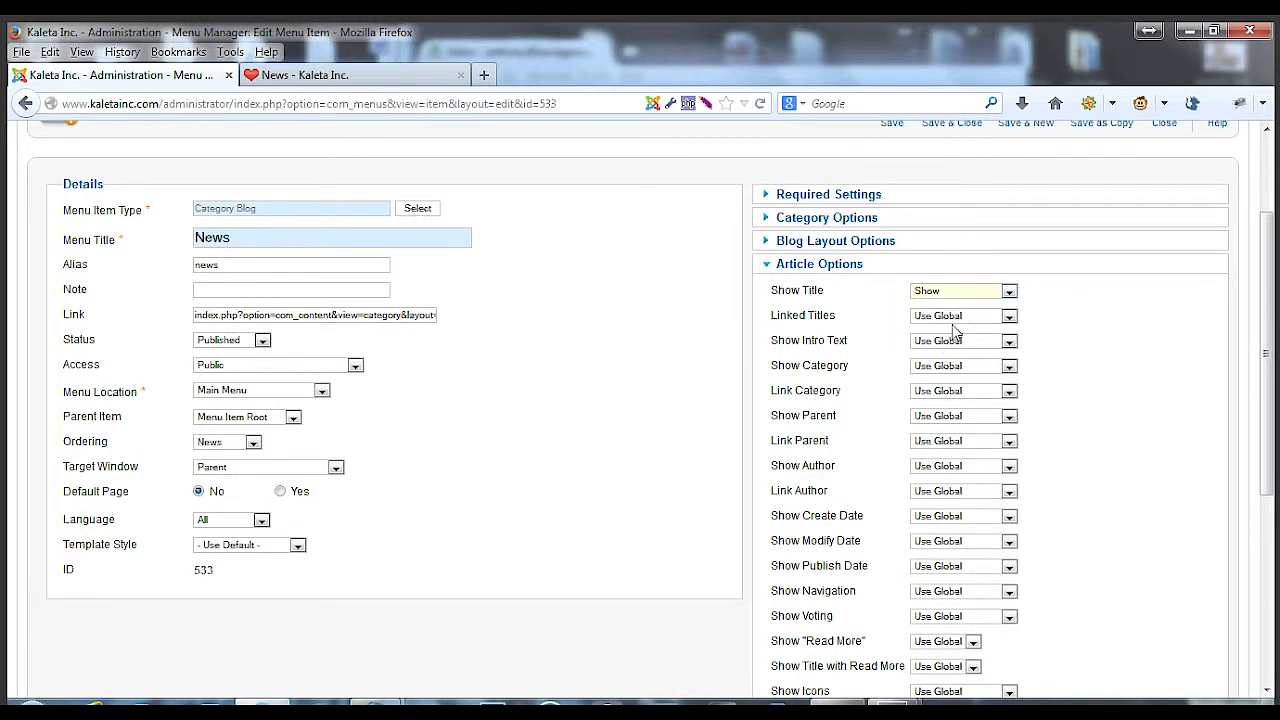
left_click(958, 317)
left_click(952, 369)
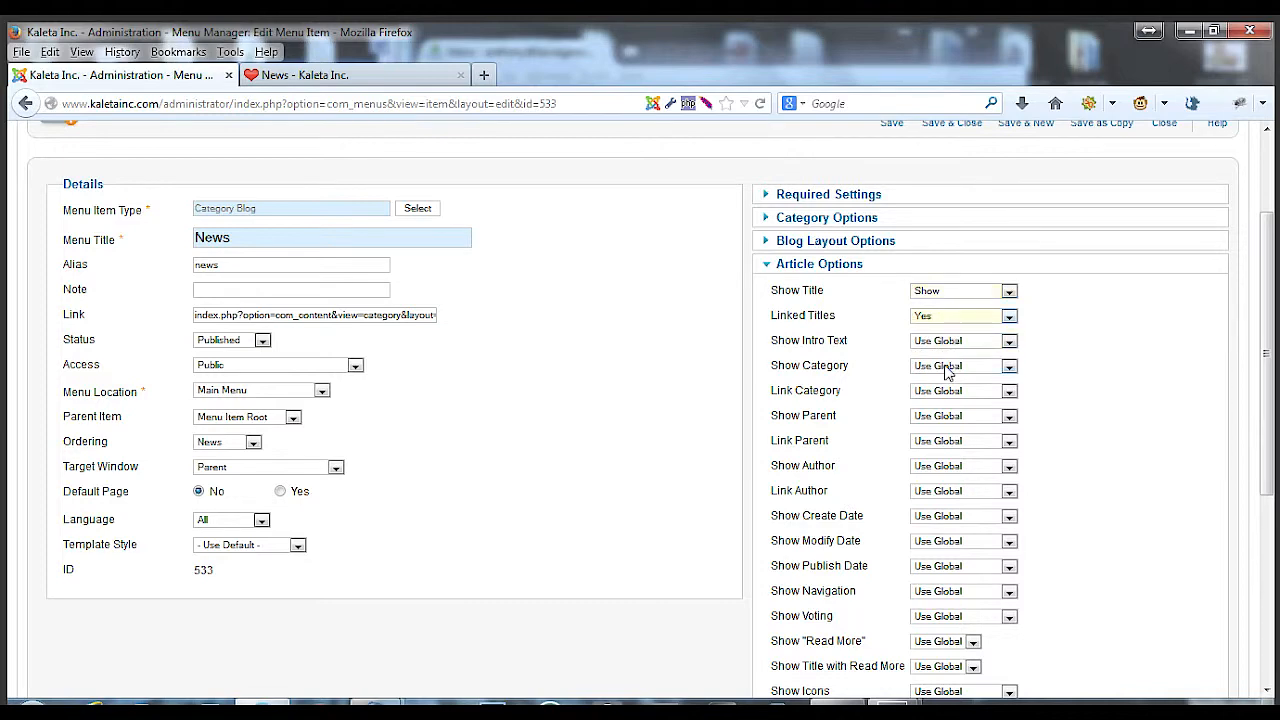
Set Show Intro Text and Show Category to Show in the Article Options
scroll(845, 368, "down", 2)
left_click(936, 237)
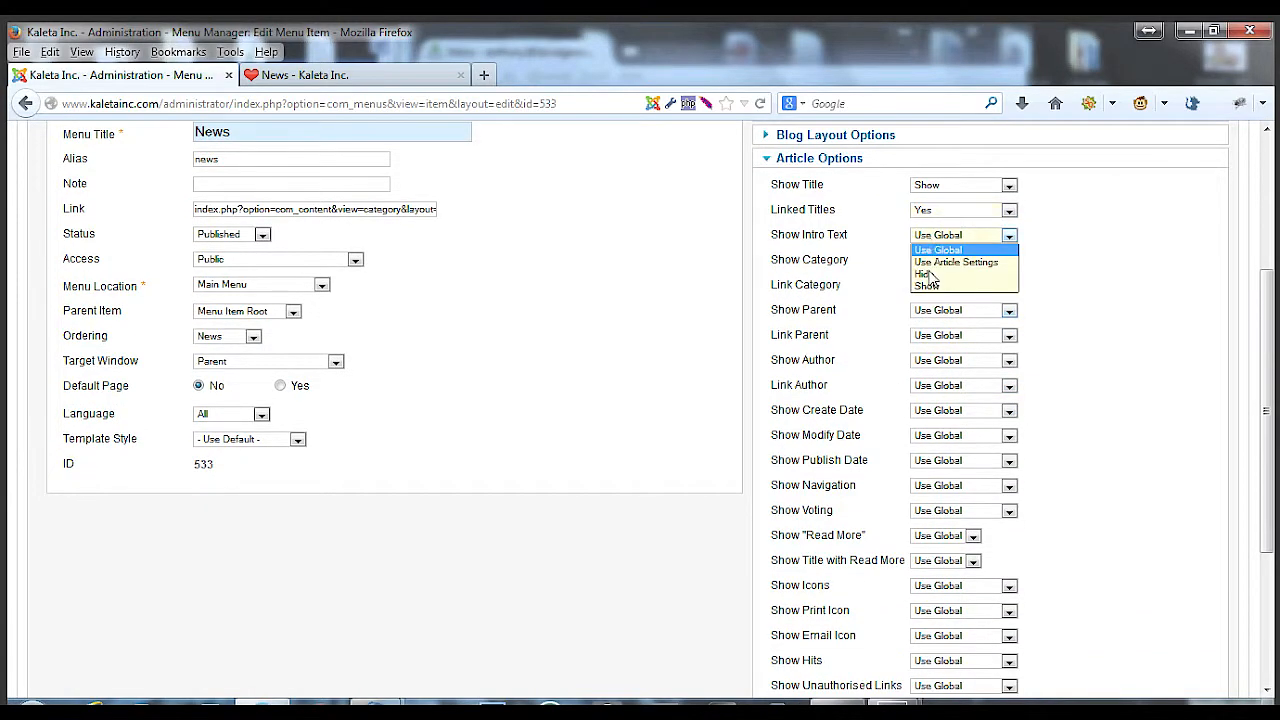
left_click(933, 287)
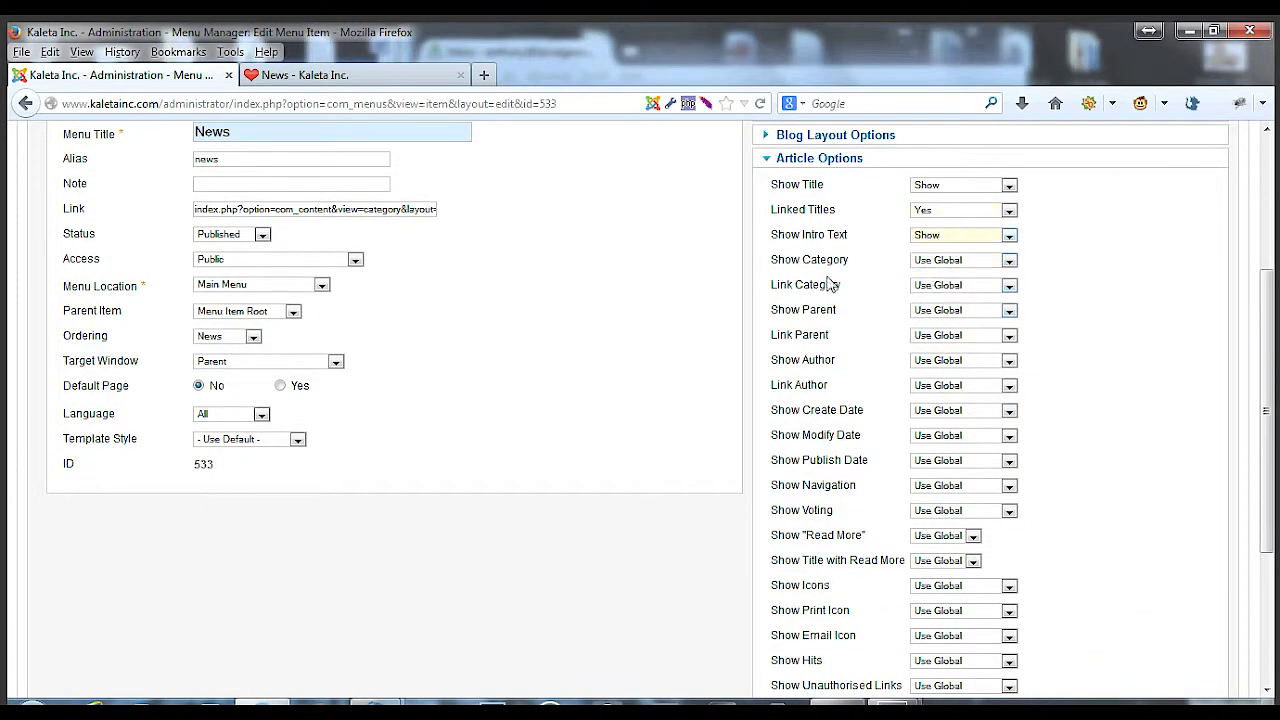
left_click(927, 261)
left_click(938, 312)
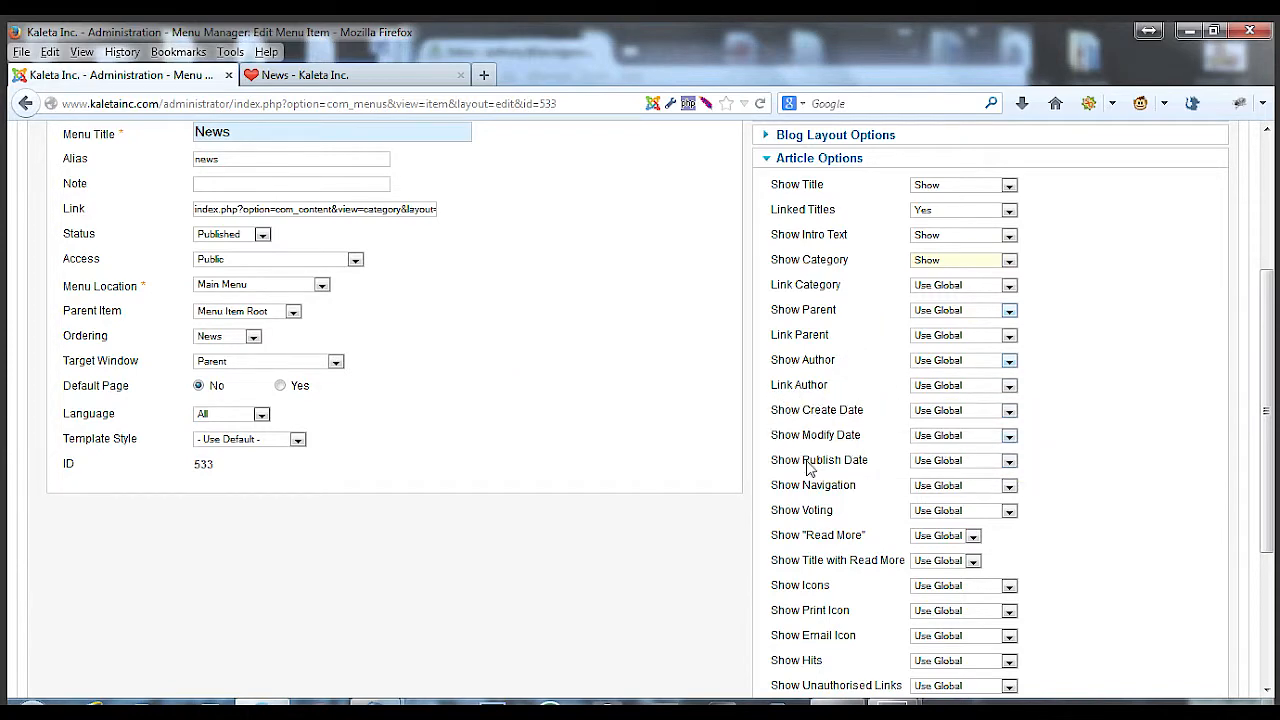
Set Show Email Icon to Show in the Article Options
scroll(813, 455, "down", 2)
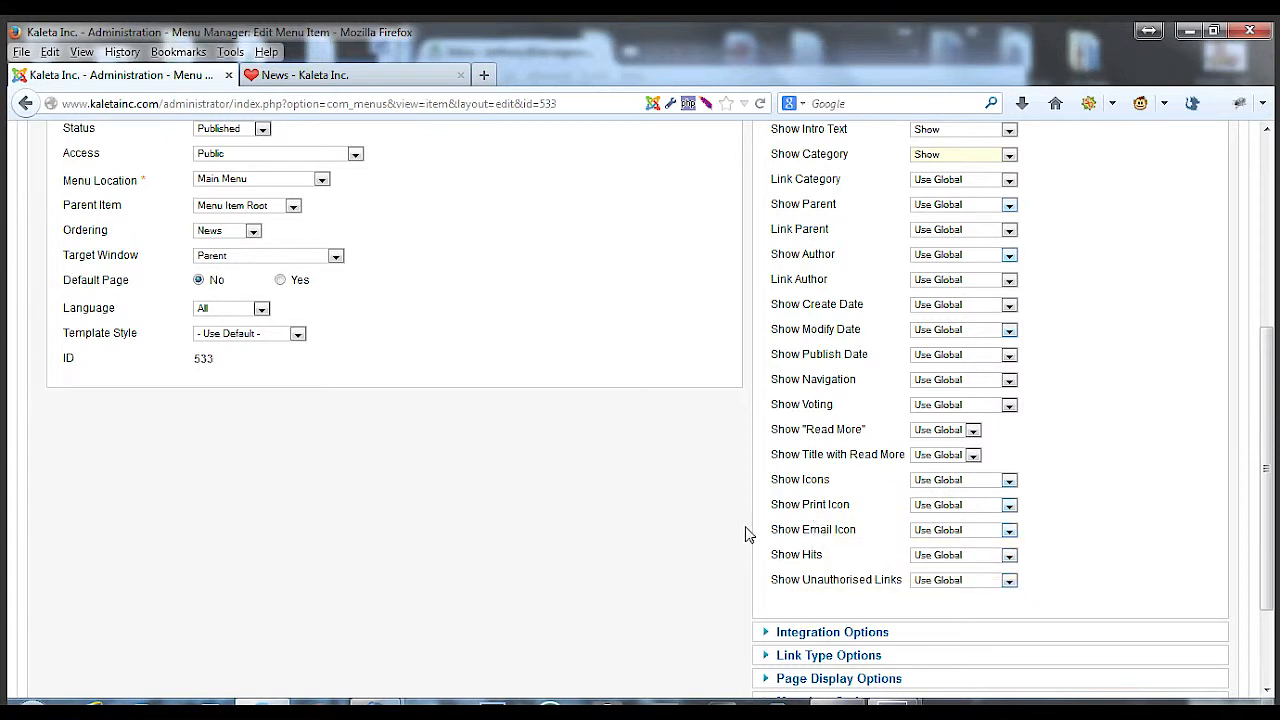
left_click(950, 540)
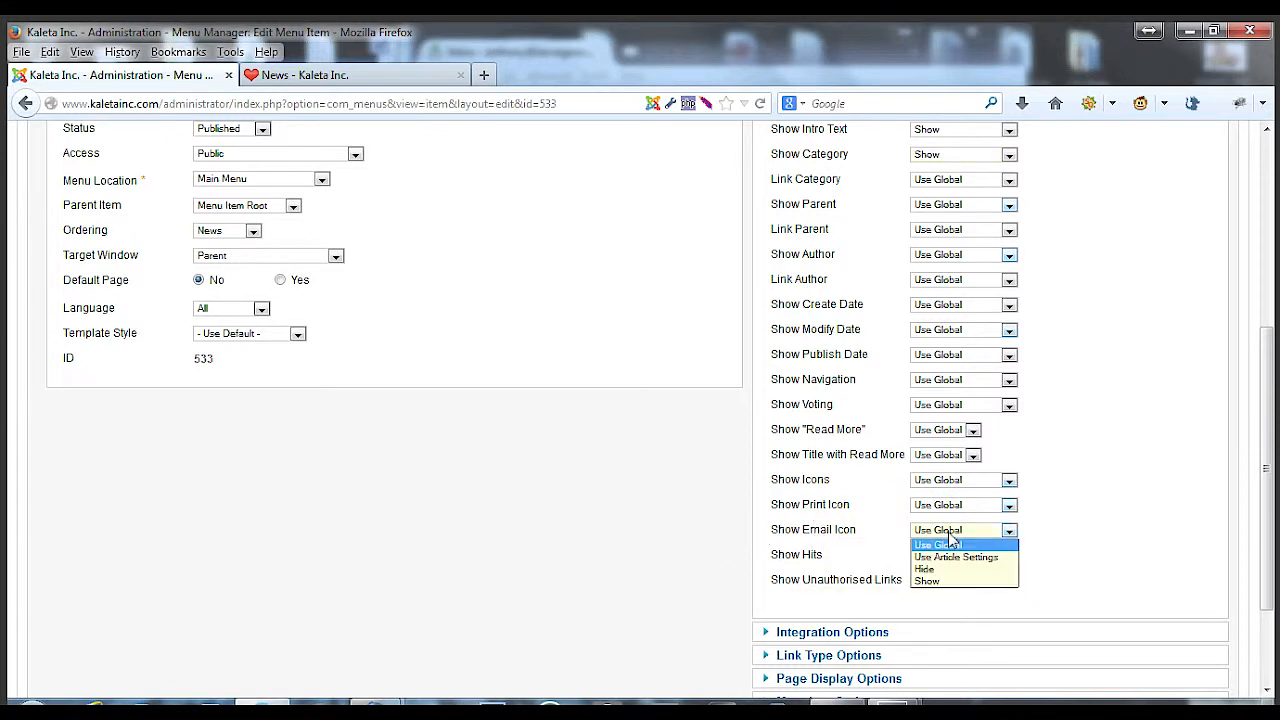
left_click(940, 583)
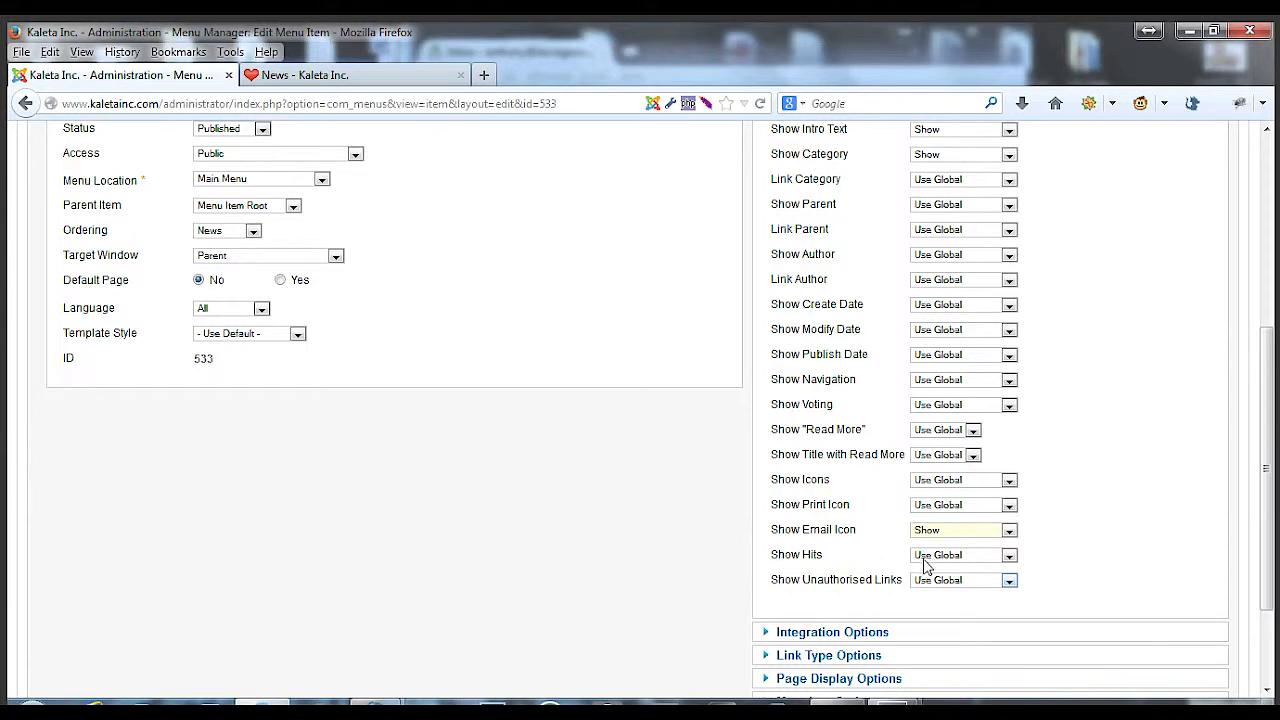
mouse_move(818, 563)
left_click(955, 556)
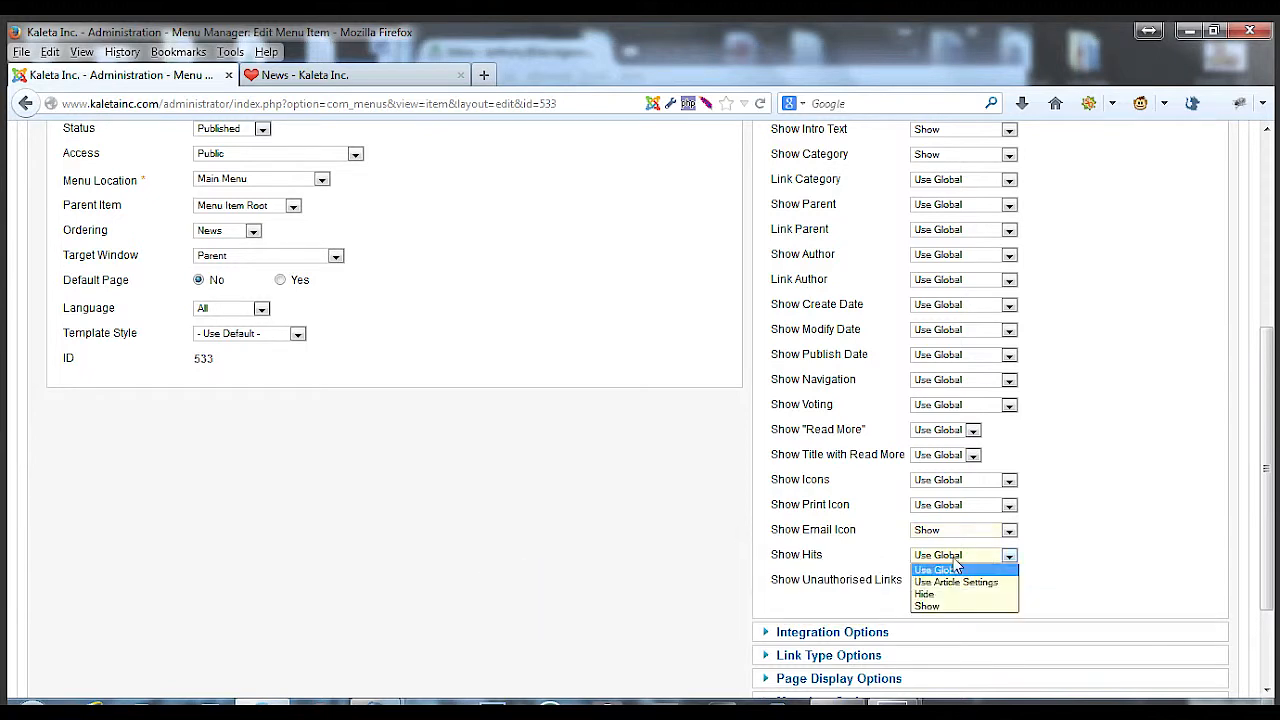
left_click(703, 530)
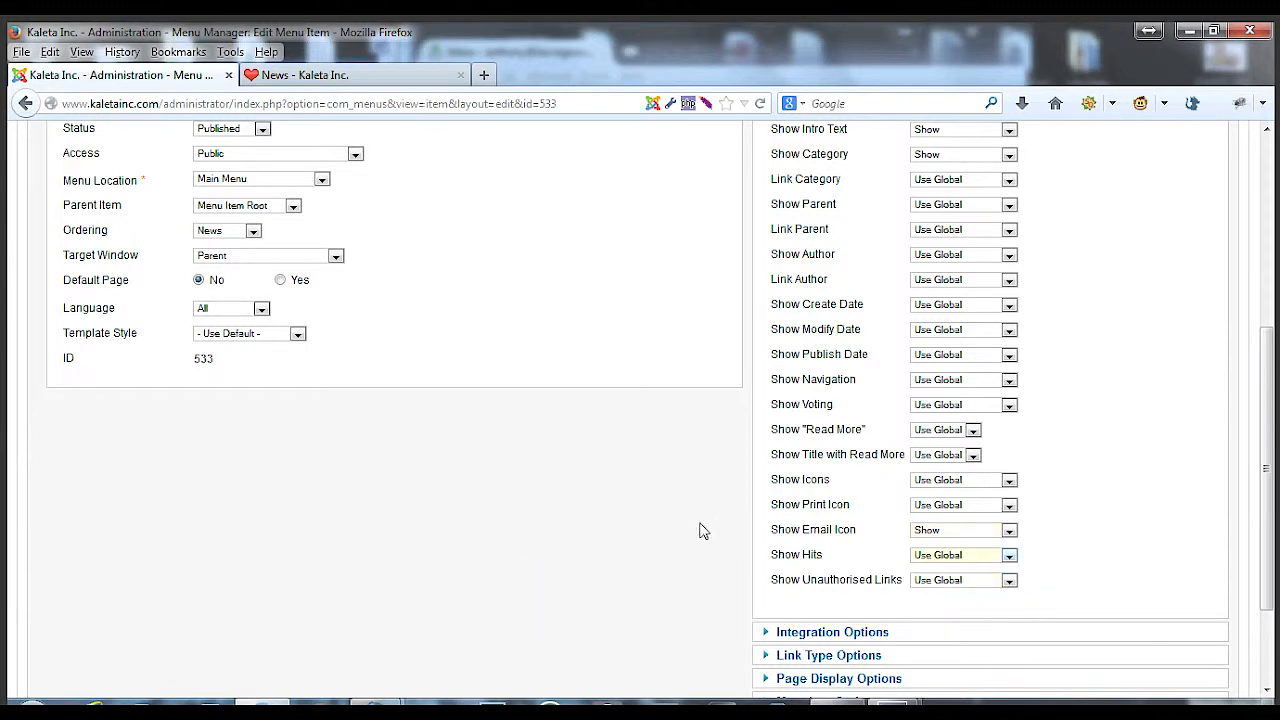
Save and close the News menu item
mouse_move(811, 583)
scroll(714, 543, "down", 3)
scroll(733, 545, "up", 5)
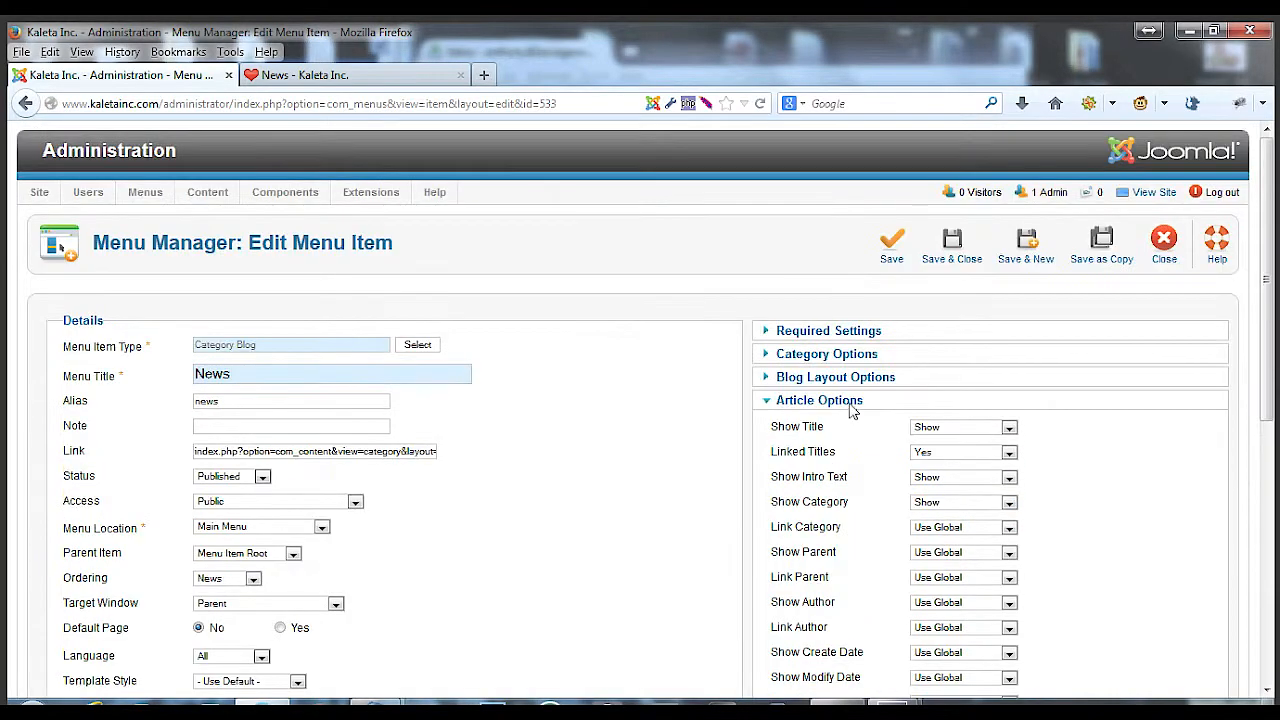
left_click(956, 257)
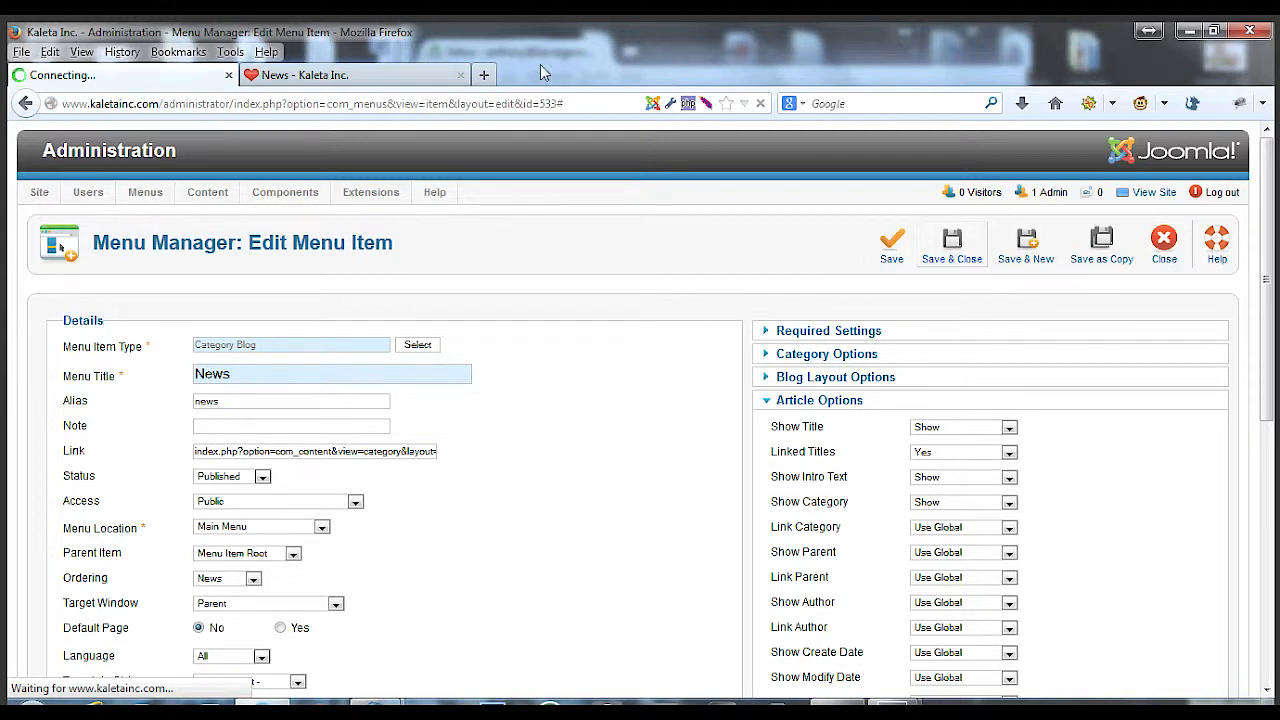
Reload the website's News page, open a post's Email link form and close it
left_click(372, 78)
left_click(761, 105)
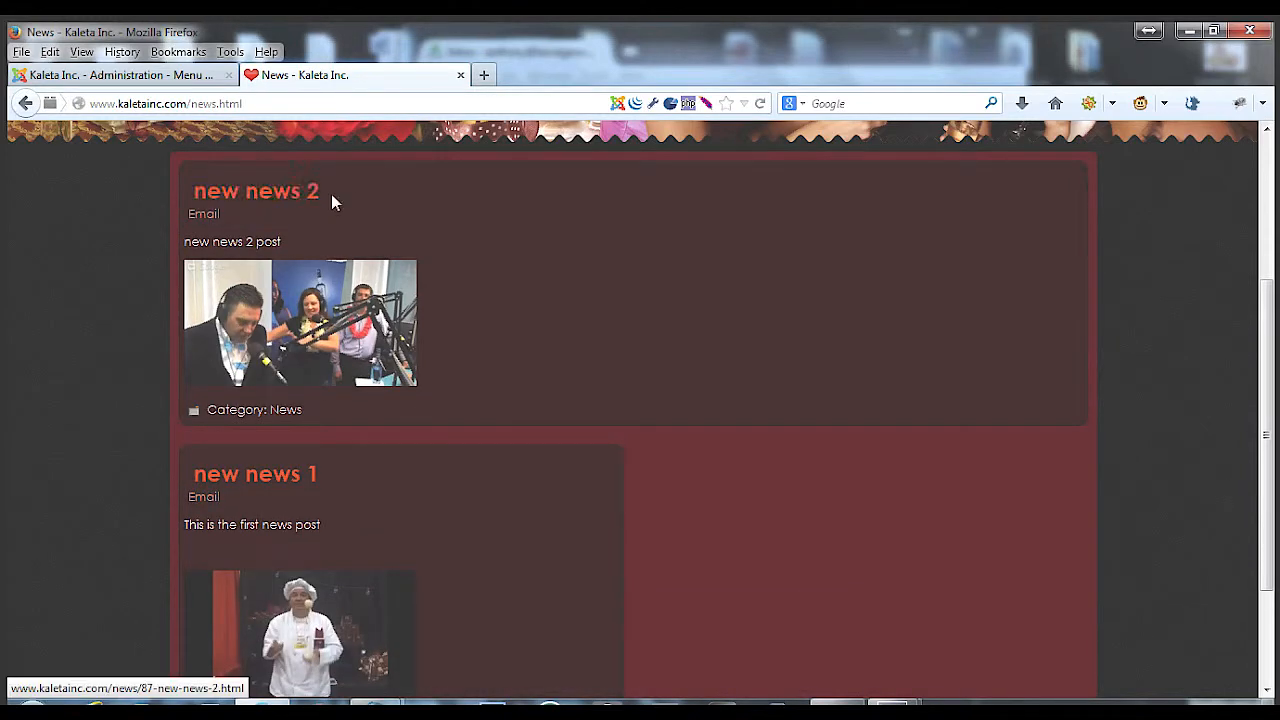
left_click(205, 216)
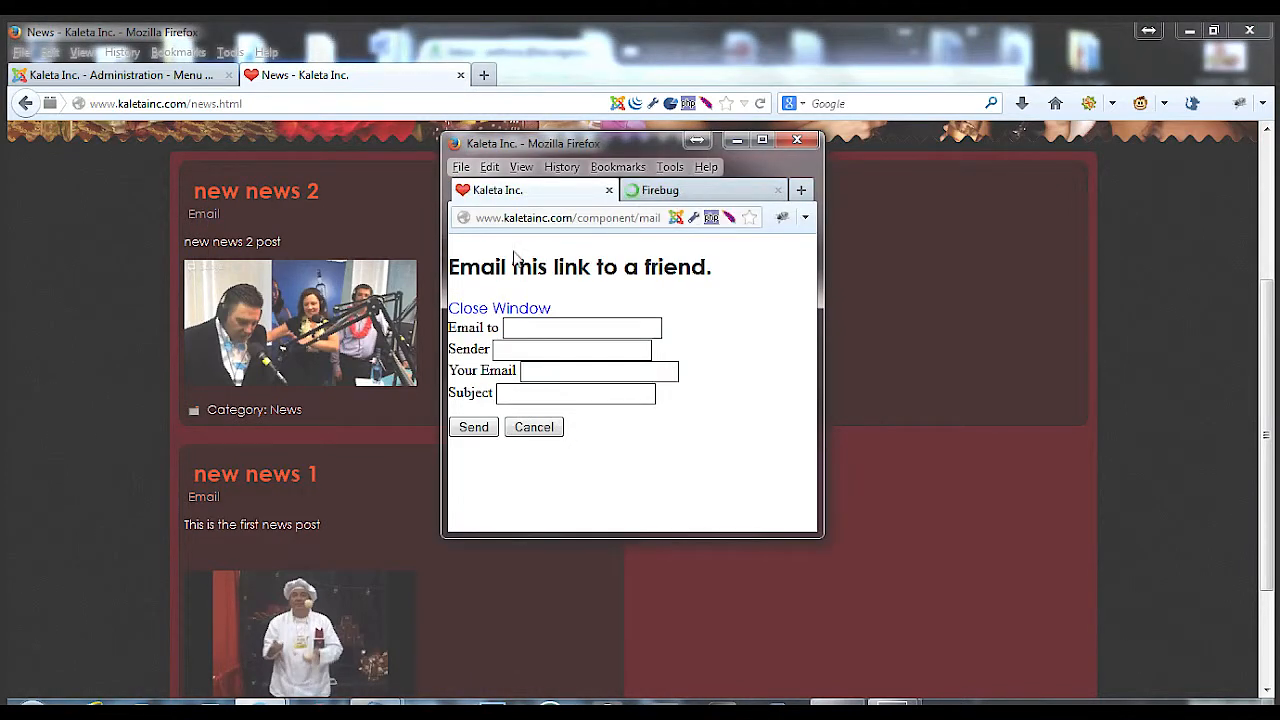
left_click(797, 142)
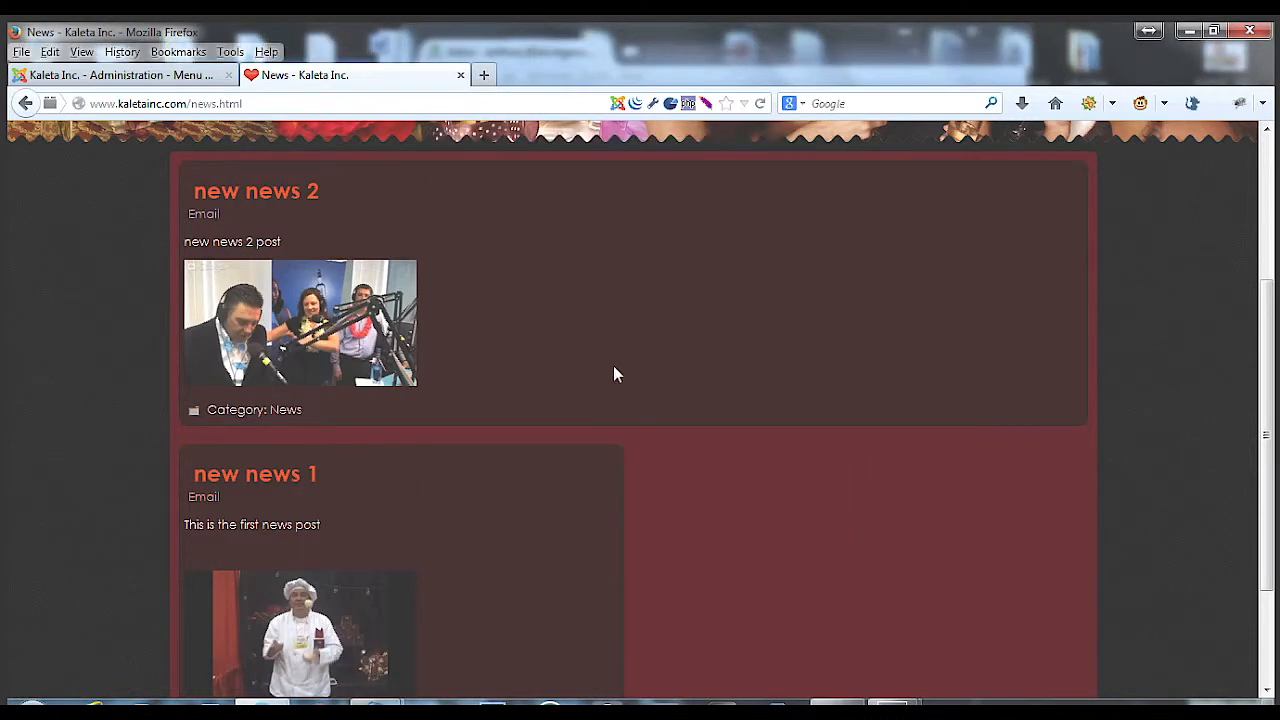
Review the posts on the website's News page, then return to the administrator's Menu Items list
scroll(613, 374, "down", 3)
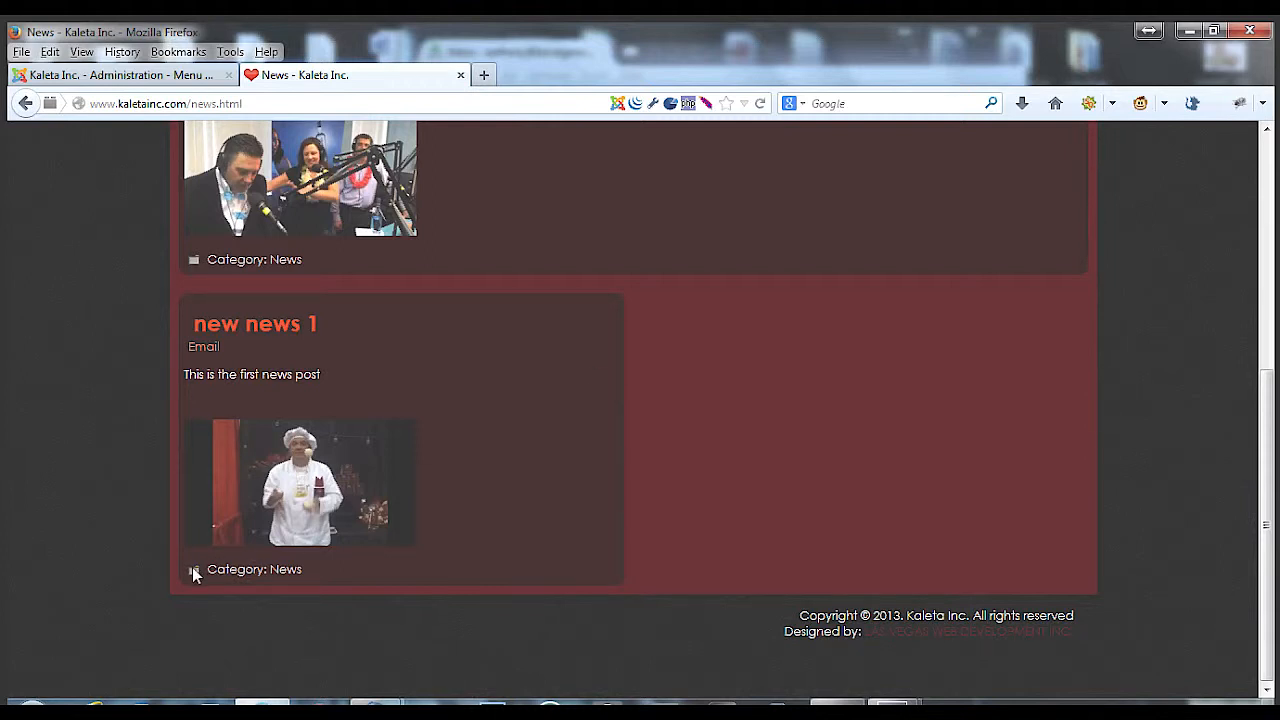
scroll(167, 484, "up", 10)
left_click(115, 75)
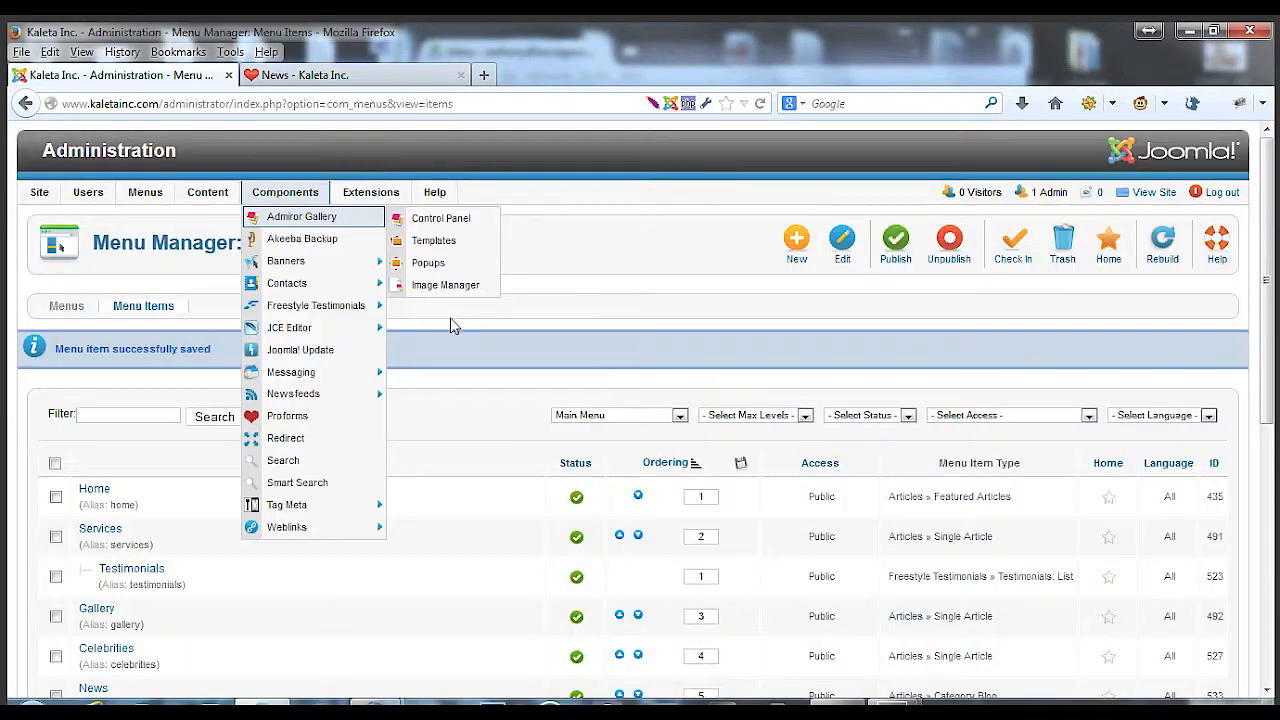
scroll(419, 499, "down", 2)
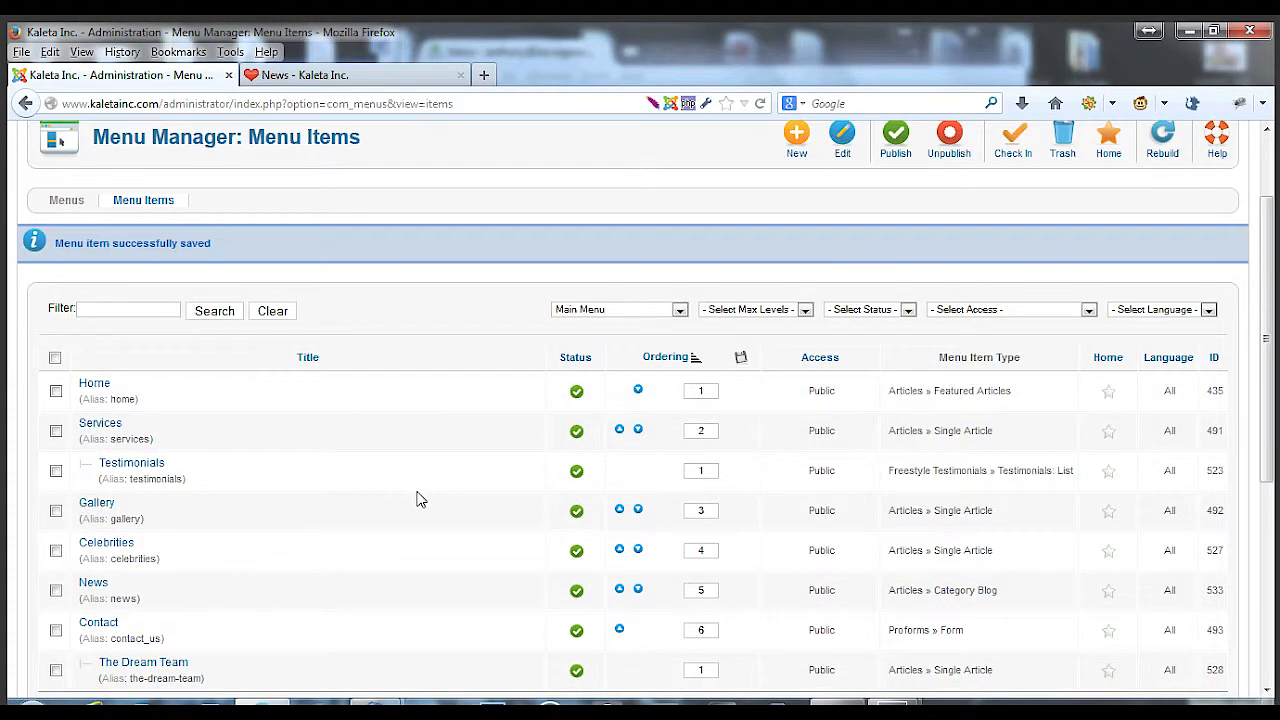
scroll(419, 499, "up", 2)
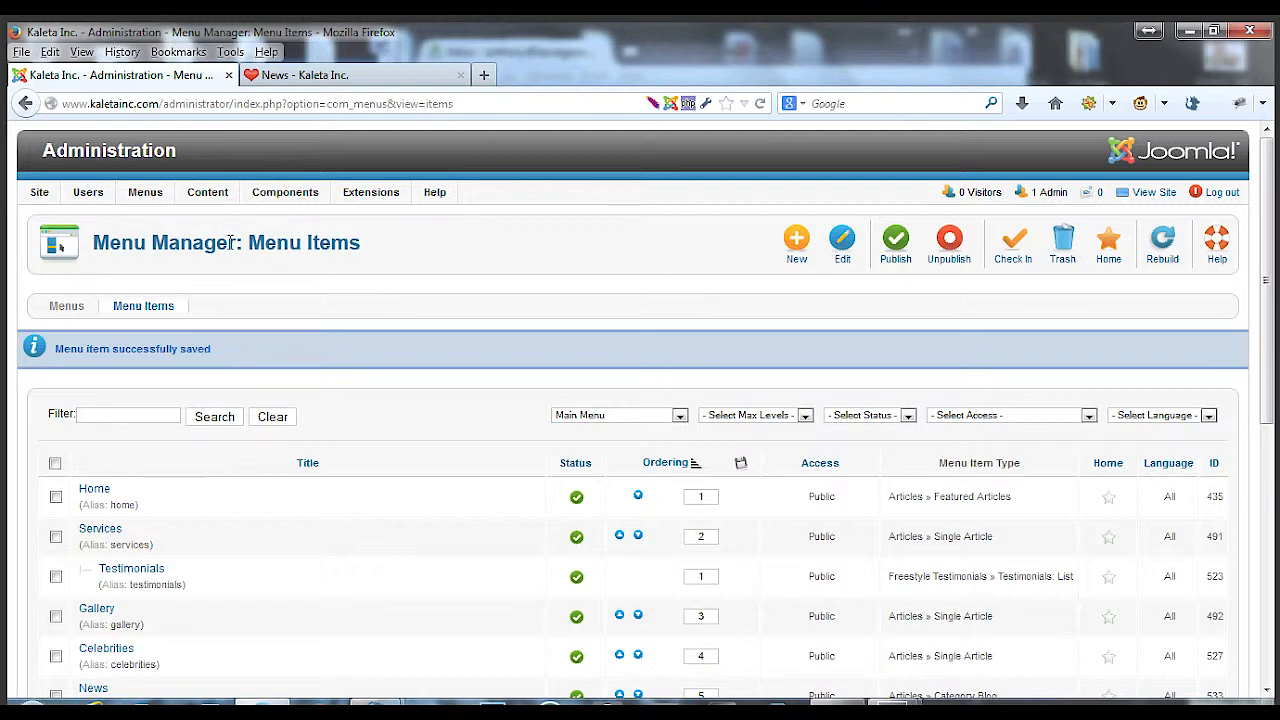
Start a new article in the Article Manager and set its category to News
mouse_move(207, 196)
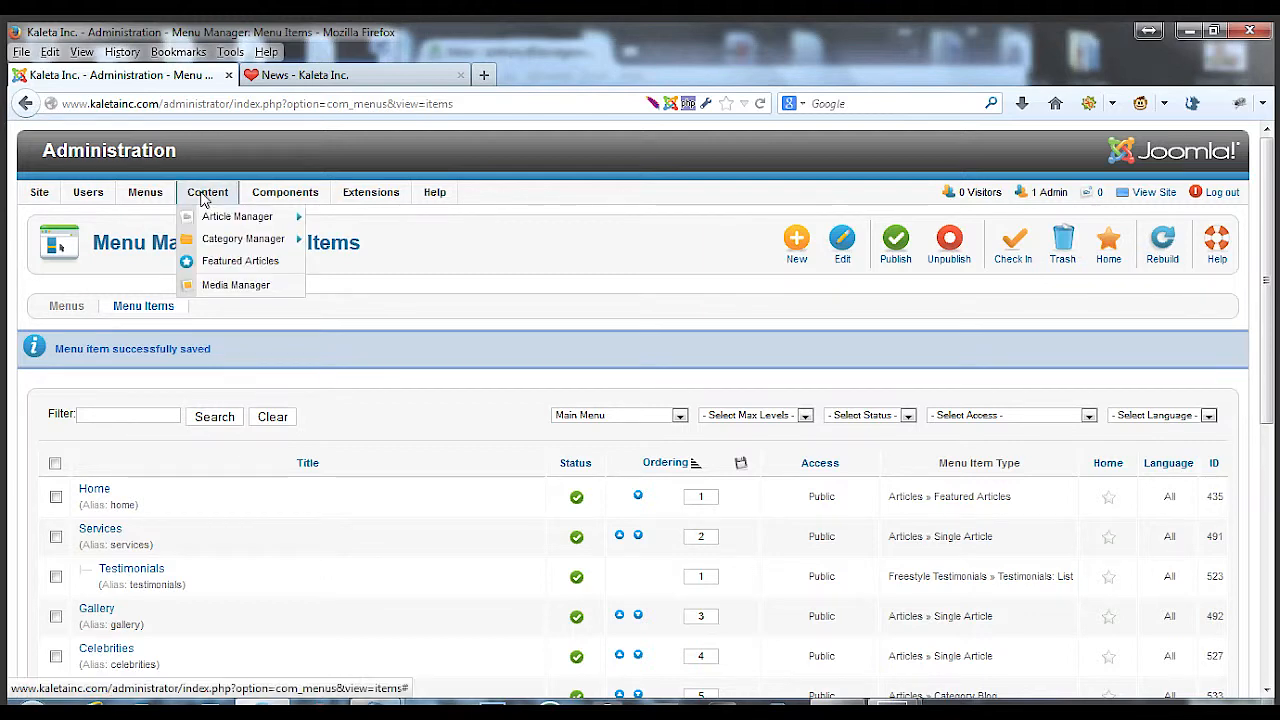
mouse_move(227, 224)
left_click(358, 220)
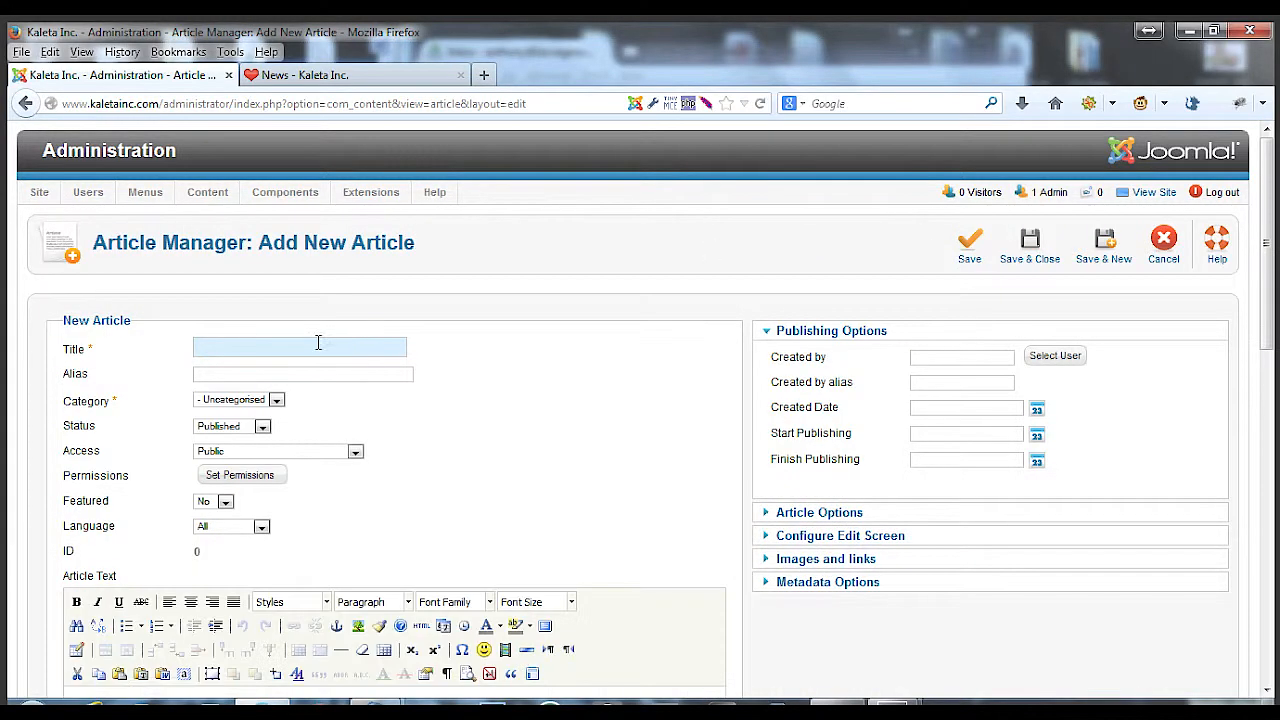
left_click(276, 399)
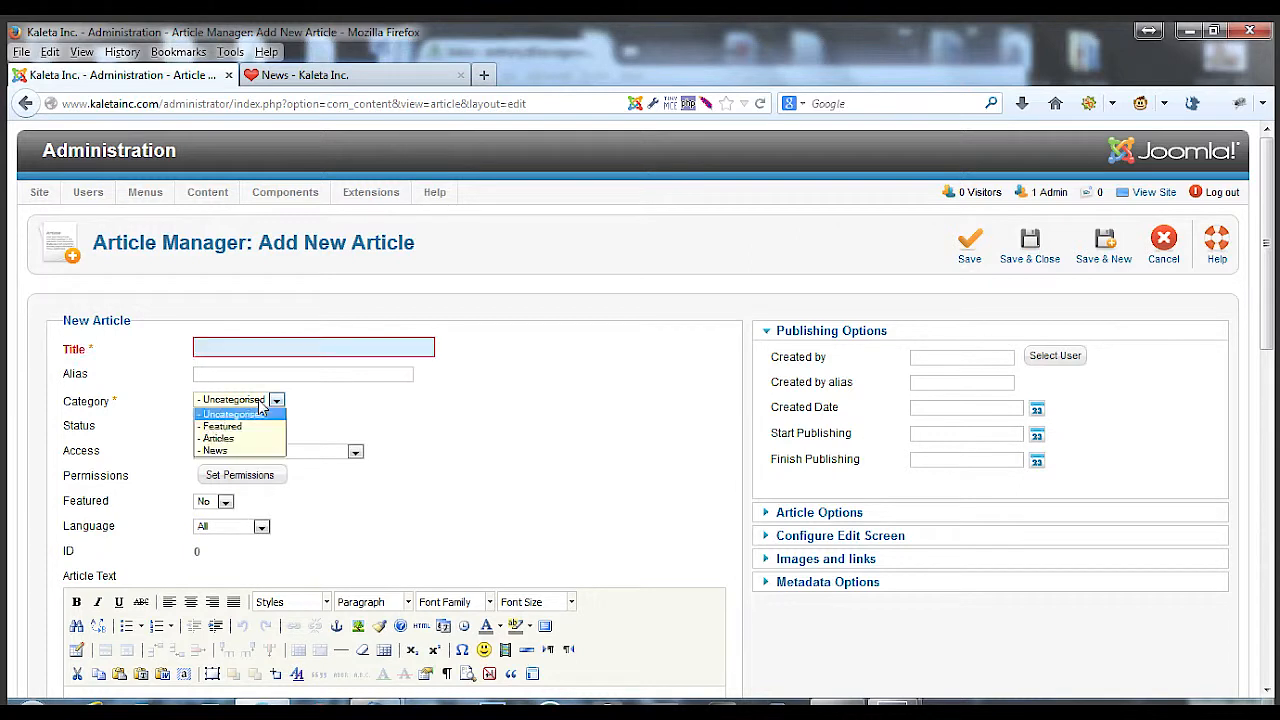
left_click(224, 450)
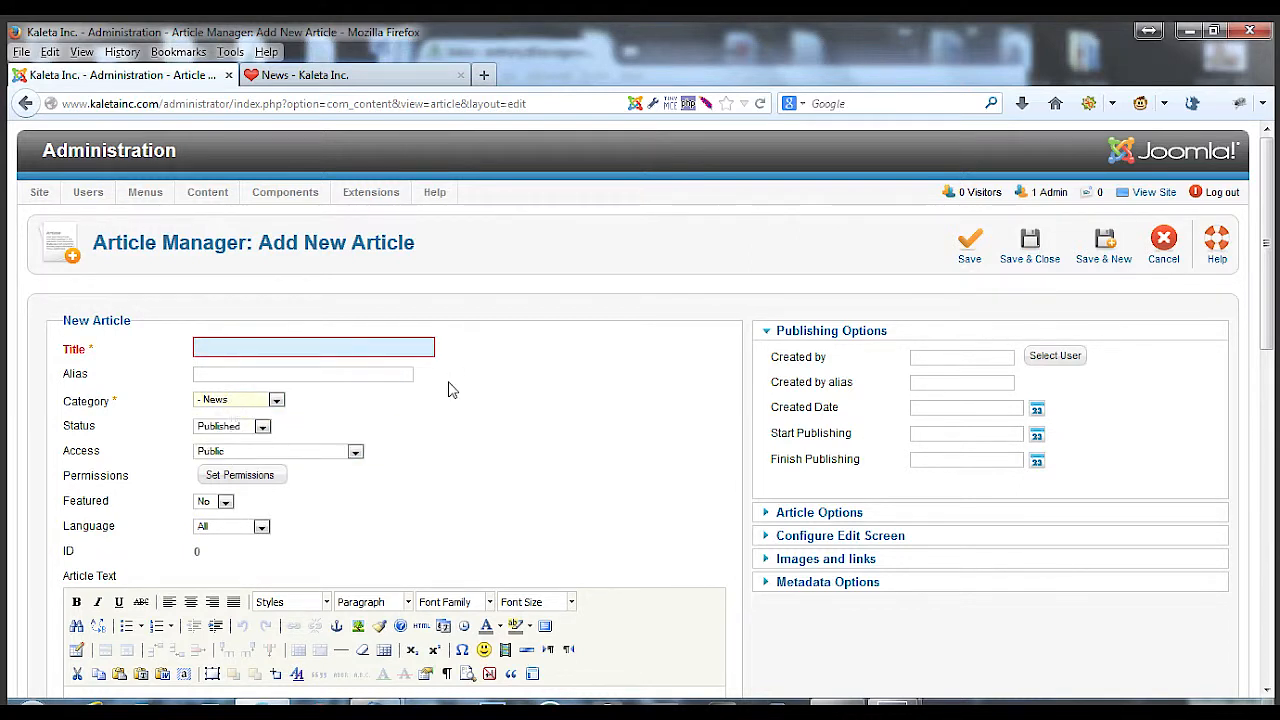
scroll(454, 394, "down", 5)
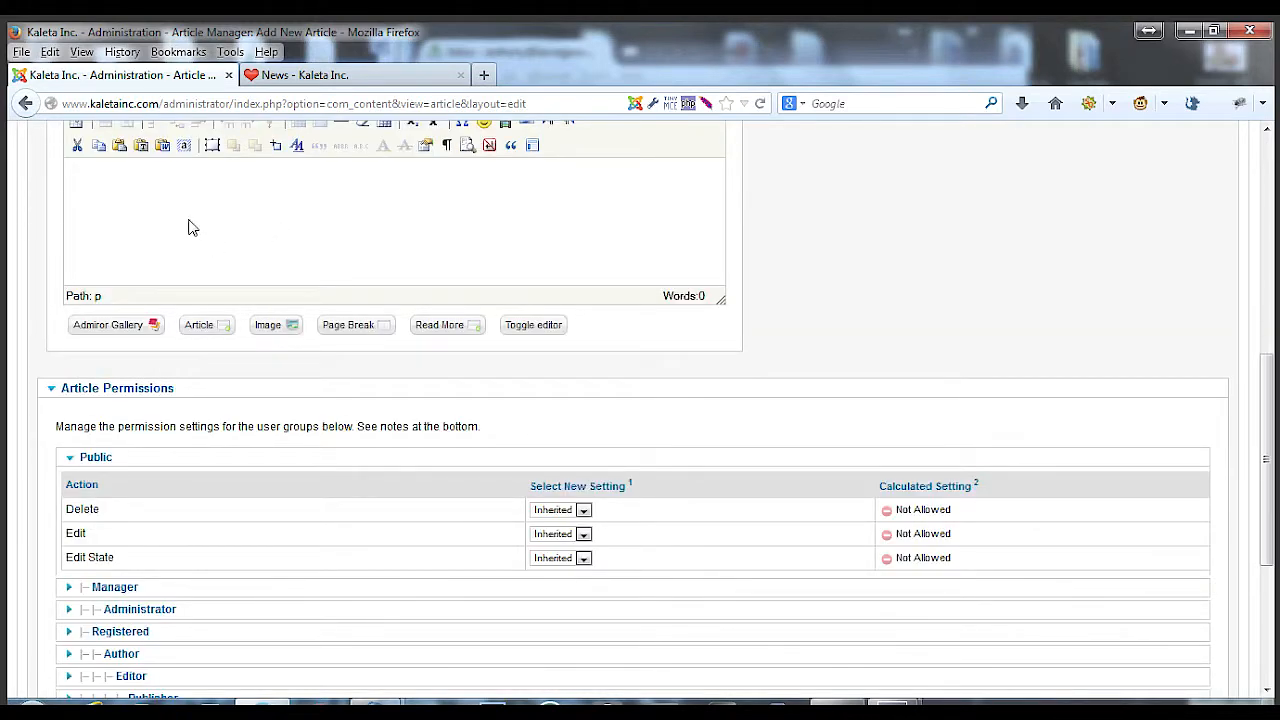
scroll(852, 358, "up", 4)
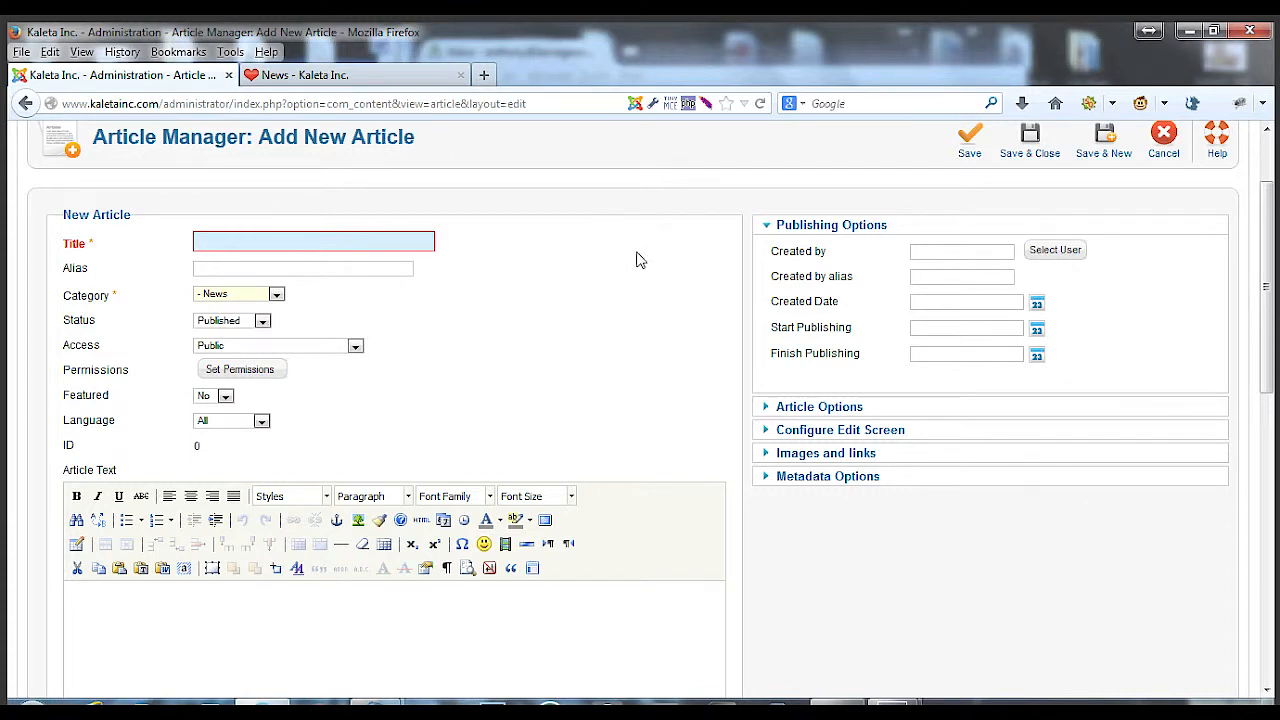
scroll(629, 317, "up", 2)
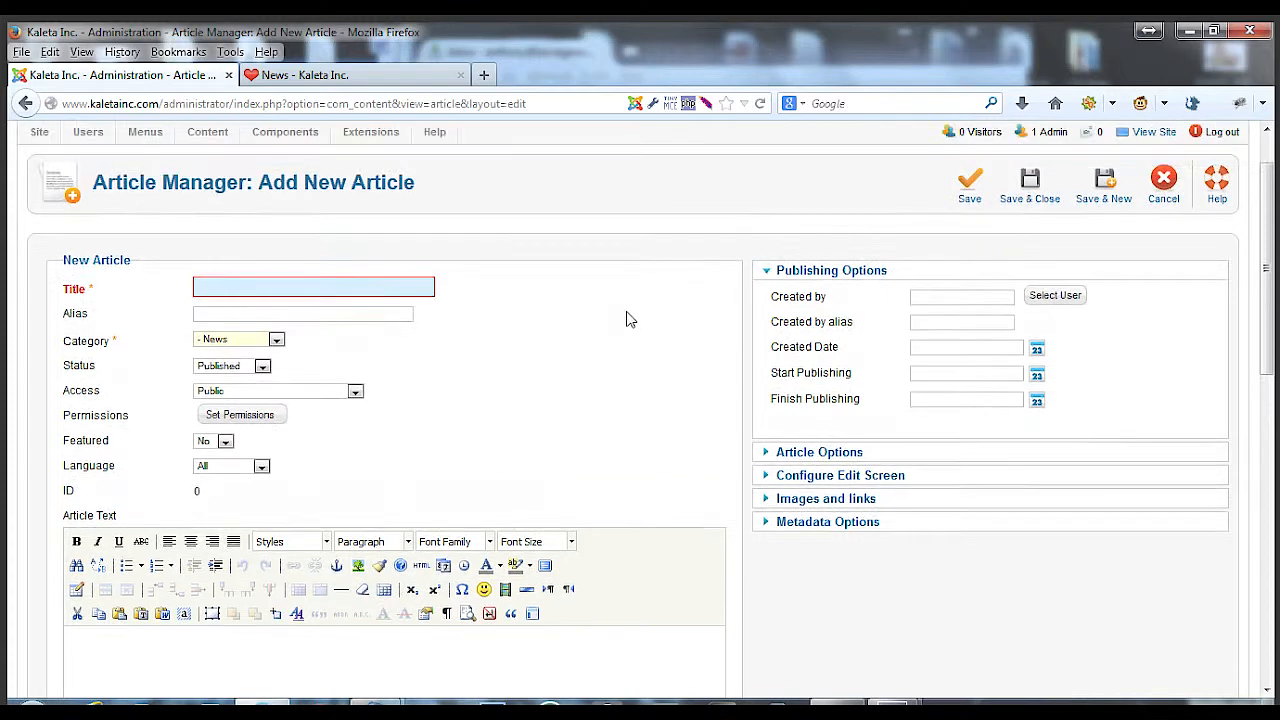
left_click_drag(435, 249, 100, 234)
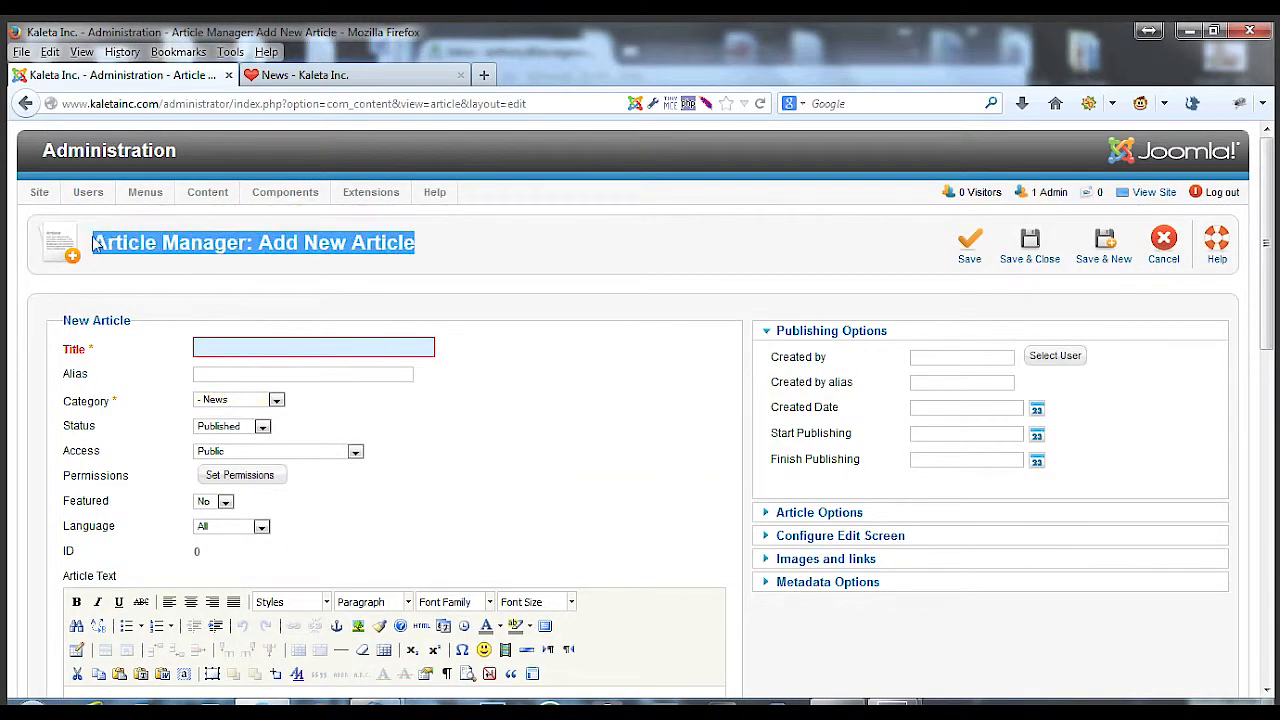
left_click(95, 246)
left_click_drag(93, 242, 436, 246)
left_click(436, 245)
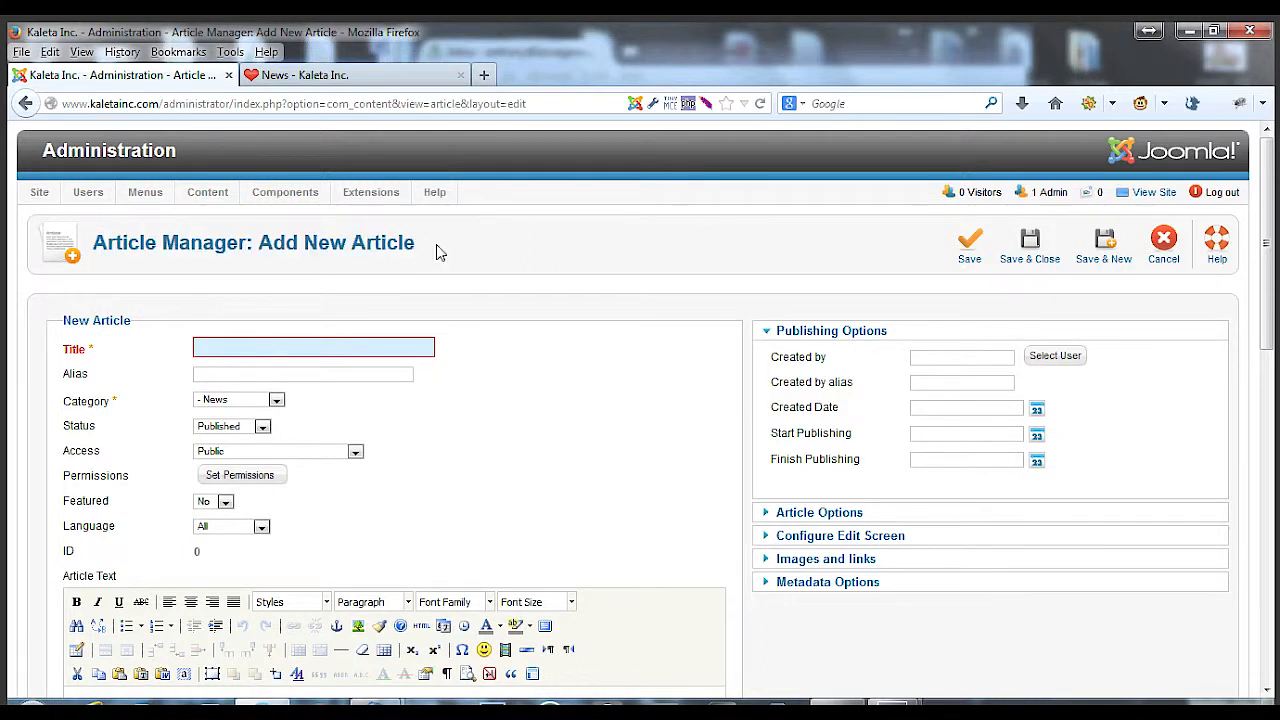